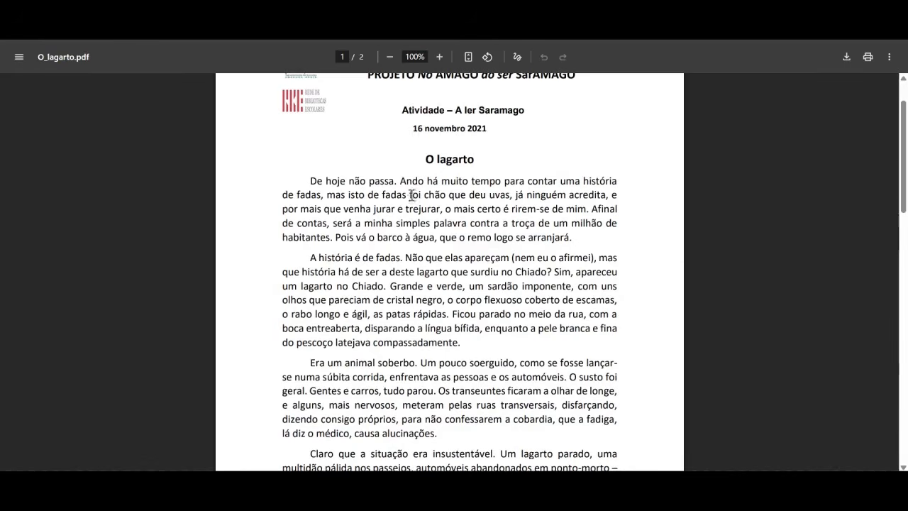
Step: Read through the two-page O_lagarto.pdf, from the story's title to the closing verse and source reference
scroll(454, 191, "up", 2)
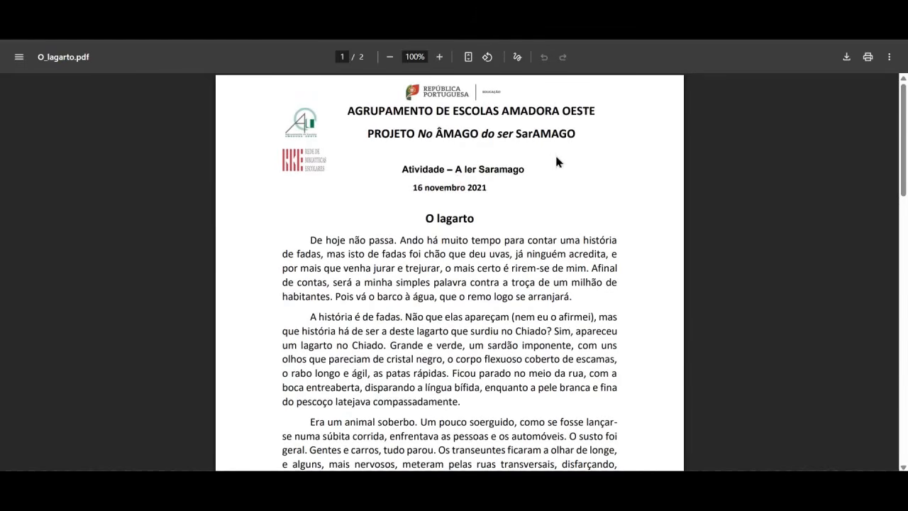
left_click_drag(425, 219, 494, 222)
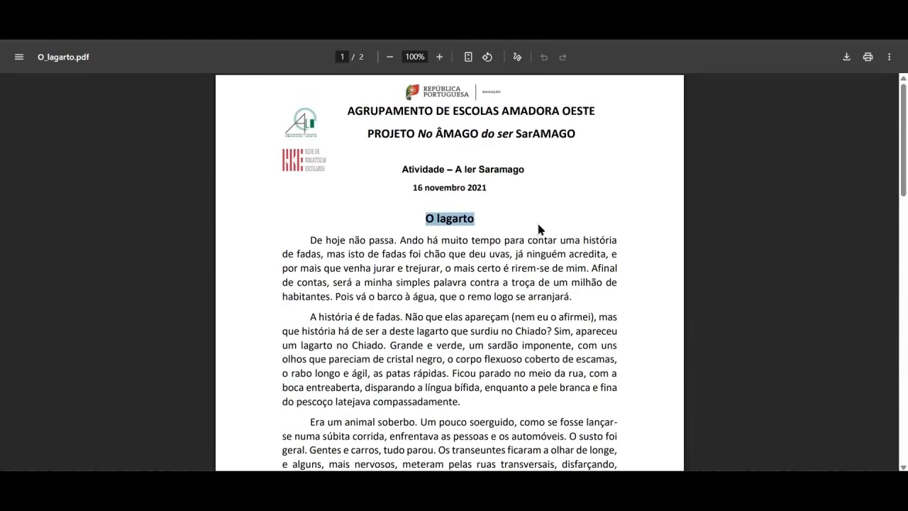
left_click(605, 194)
scroll(542, 235, "down", 3)
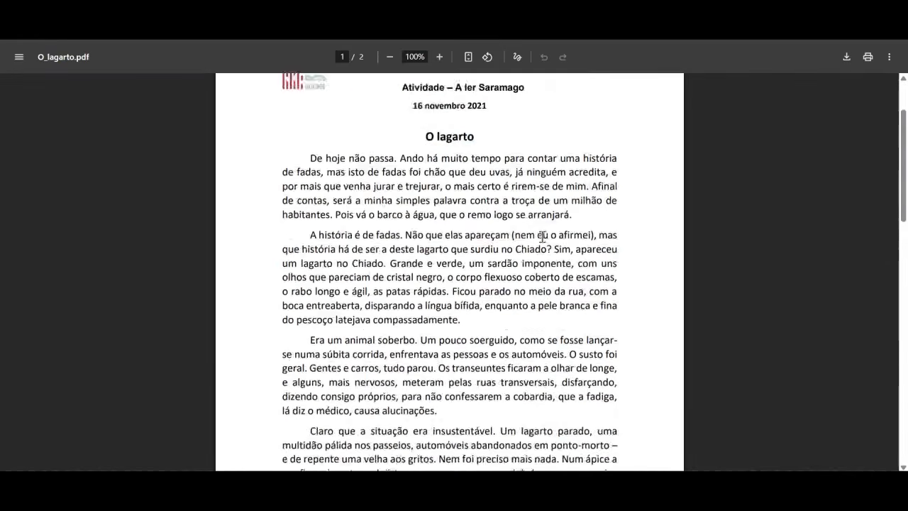
scroll(542, 236, "down", 5)
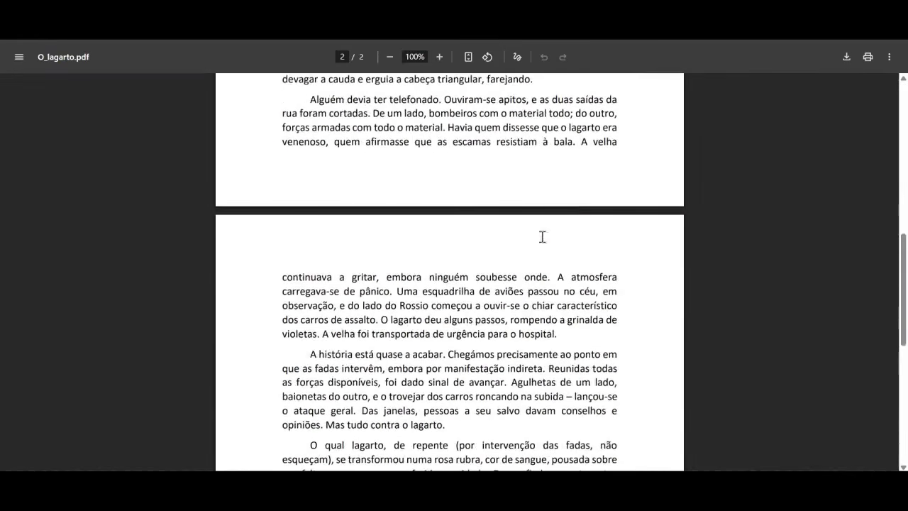
scroll(539, 259, "down", 5)
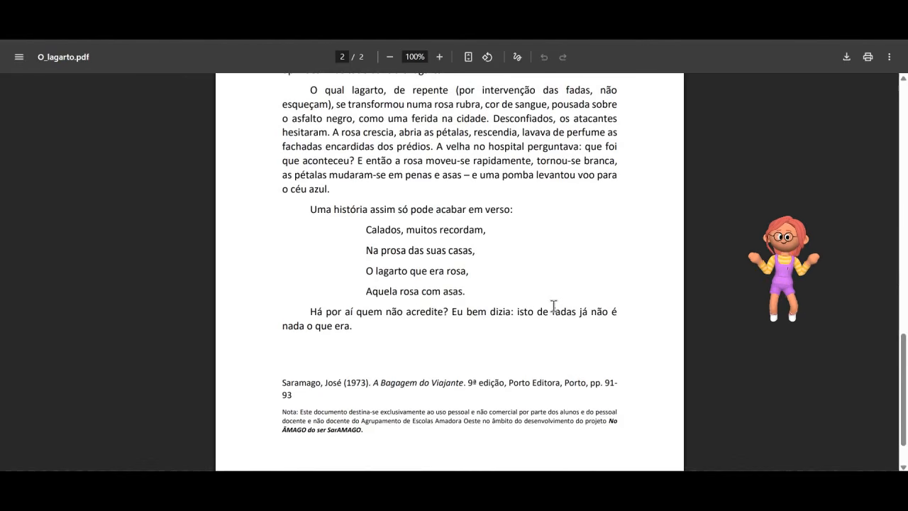
scroll(484, 351, "up", 1)
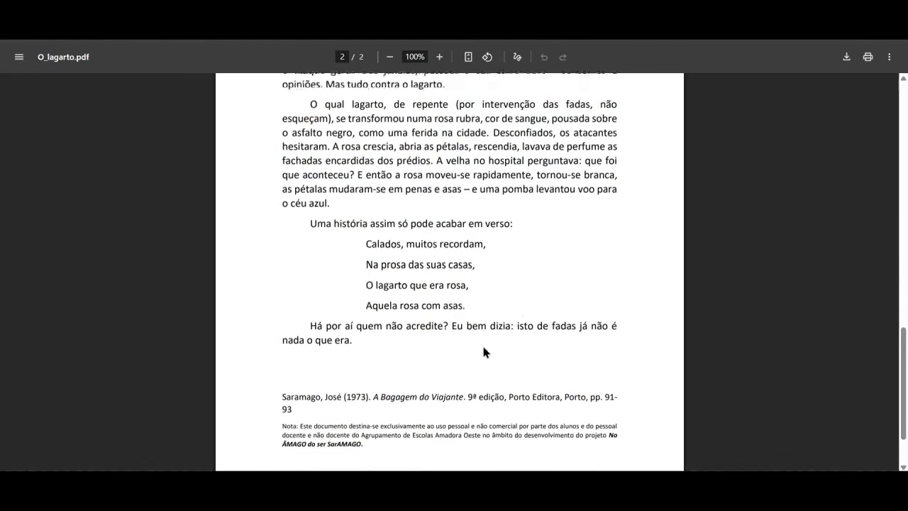
scroll(483, 351, "up", 7)
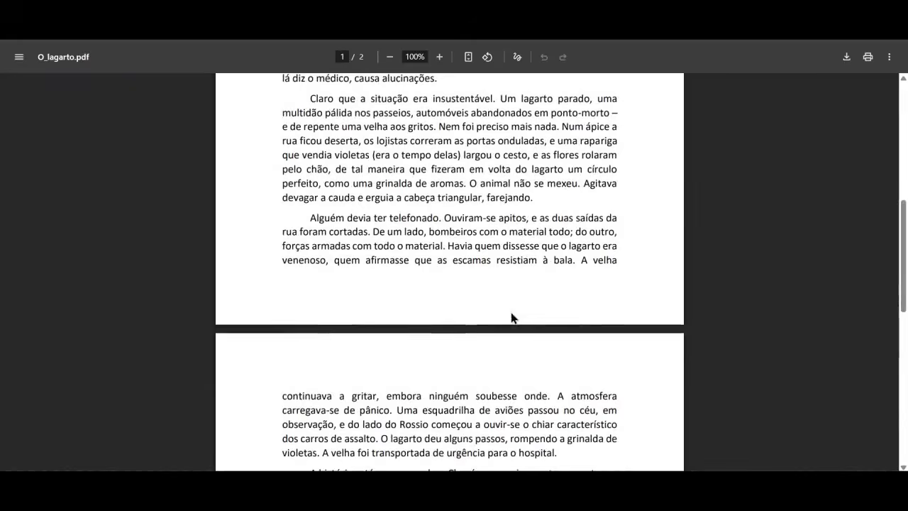
scroll(512, 318, "up", 7)
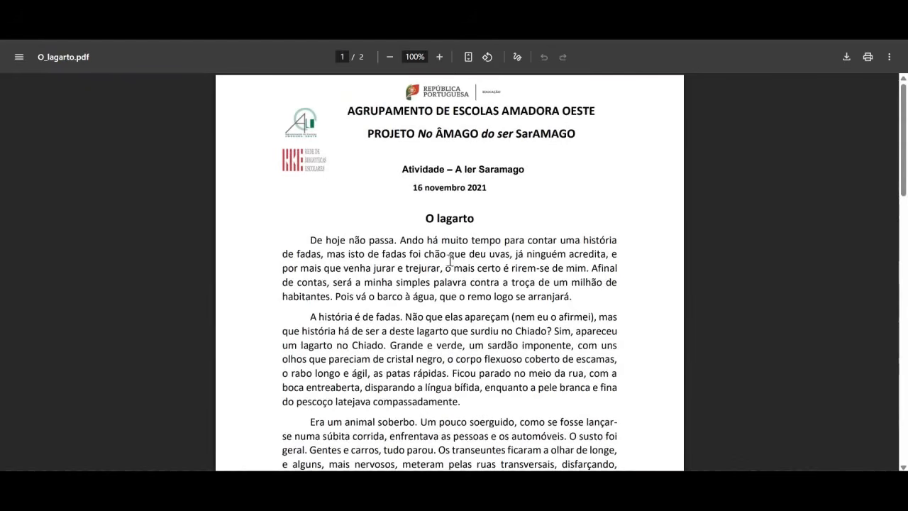
scroll(348, 261, "down", 3)
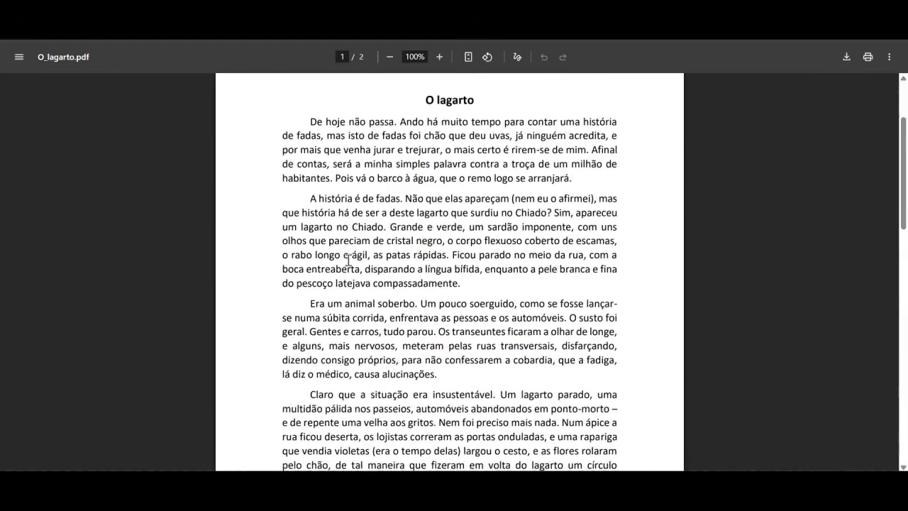
scroll(348, 261, "up", 3)
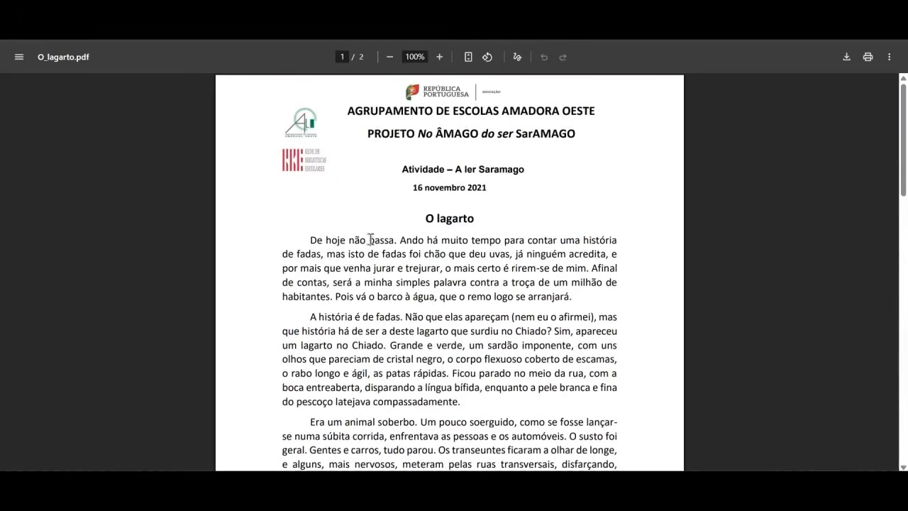
scroll(433, 241, "down", 3)
scroll(430, 246, "down", 4)
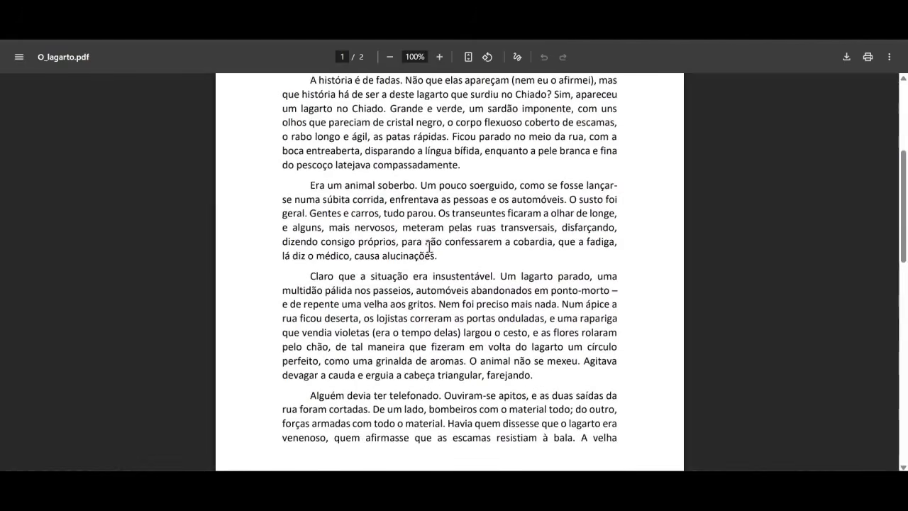
scroll(411, 259, "down", 2)
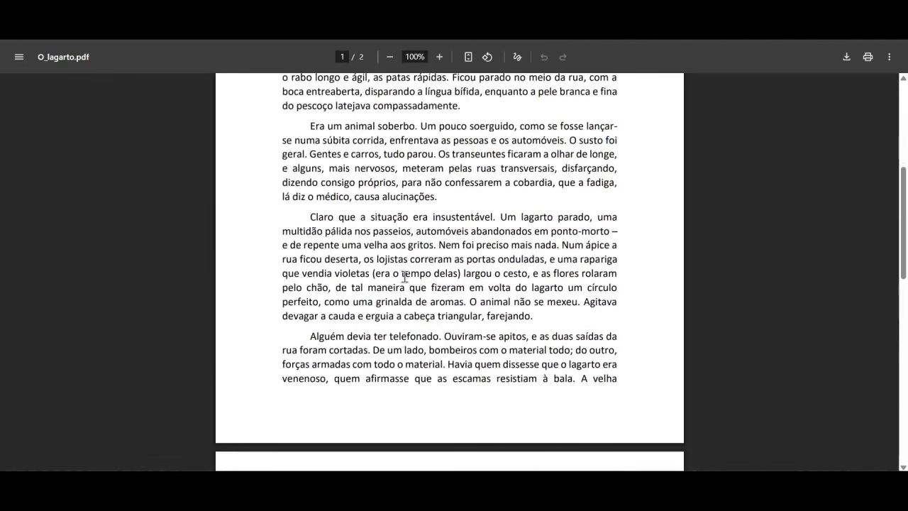
scroll(408, 307, "down", 3)
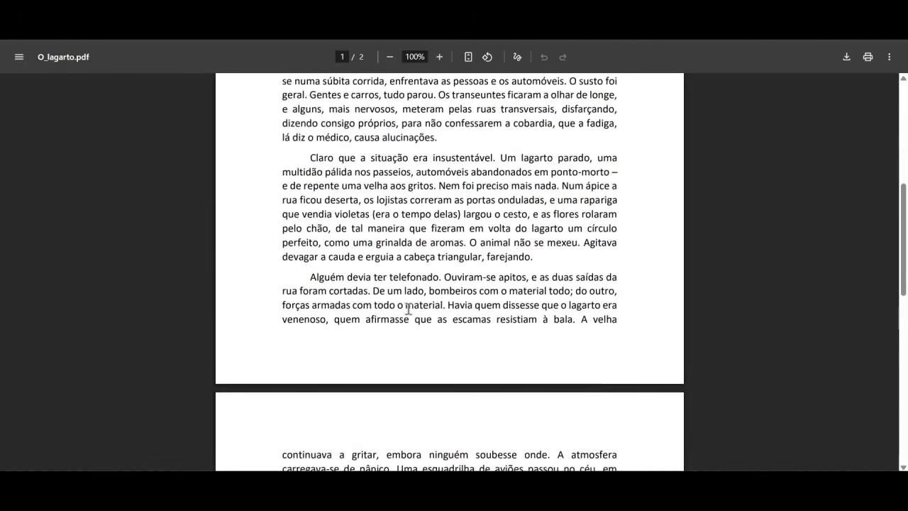
scroll(404, 310, "up", 7)
scroll(401, 312, "up", 4)
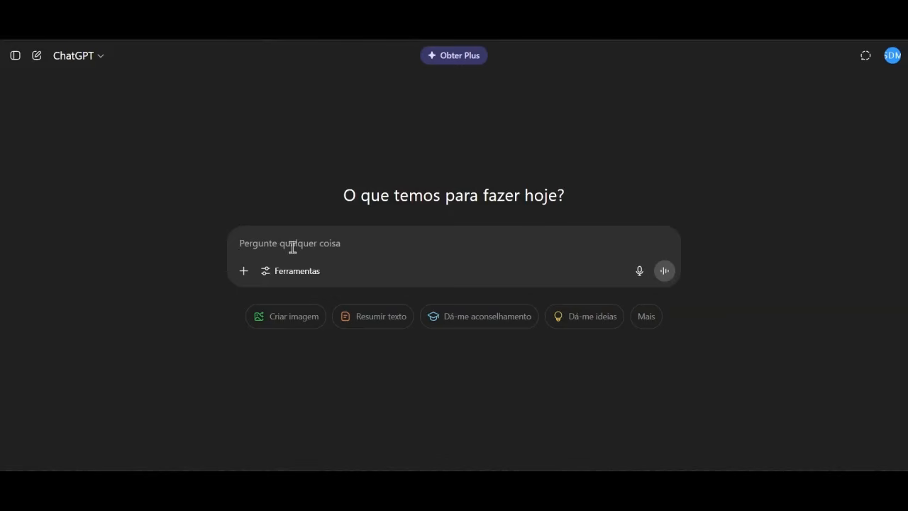
Step: In ChatGPT, send the prompt "Gostaria de ajuda para criar uma adaptação do conto O Lagarto, de Saramago, para História em Quadrinhos destinada ao público infantil."
left_click(290, 245)
type("Gost")
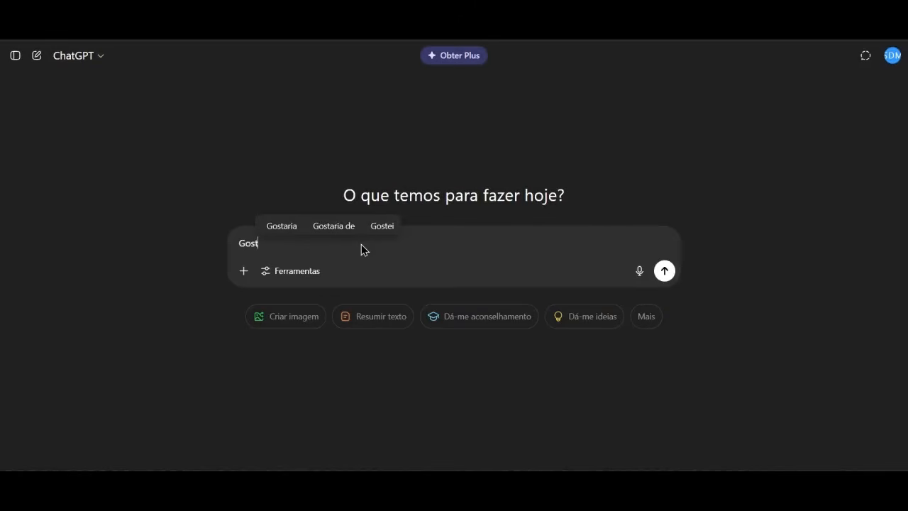
type("aria de ")
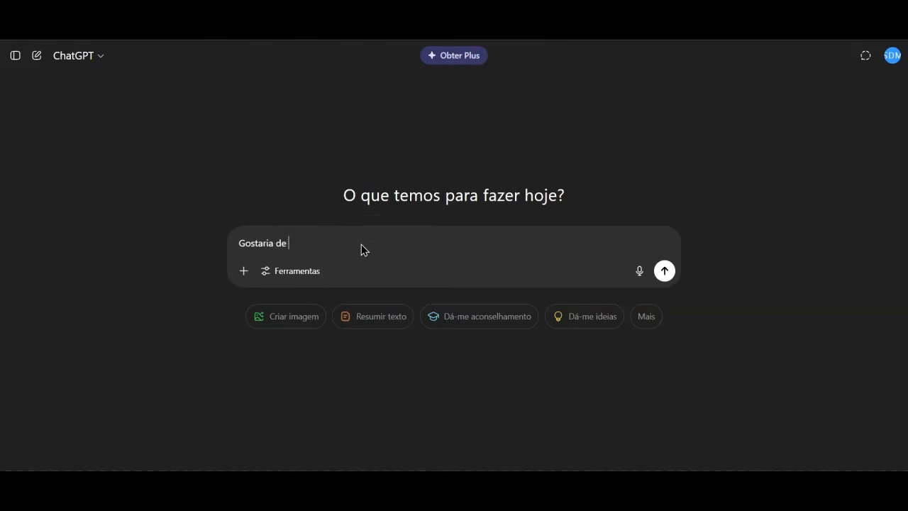
type("ajuda para criar uma ")
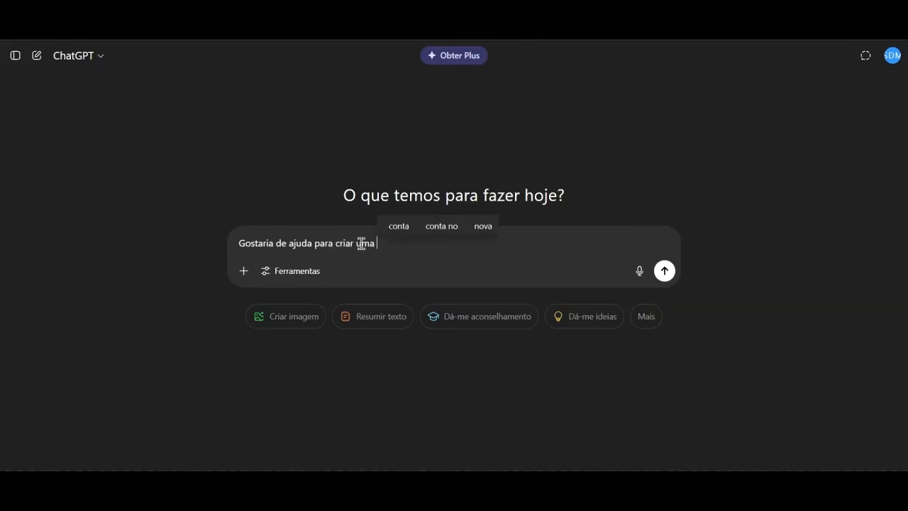
type("adaptação ")
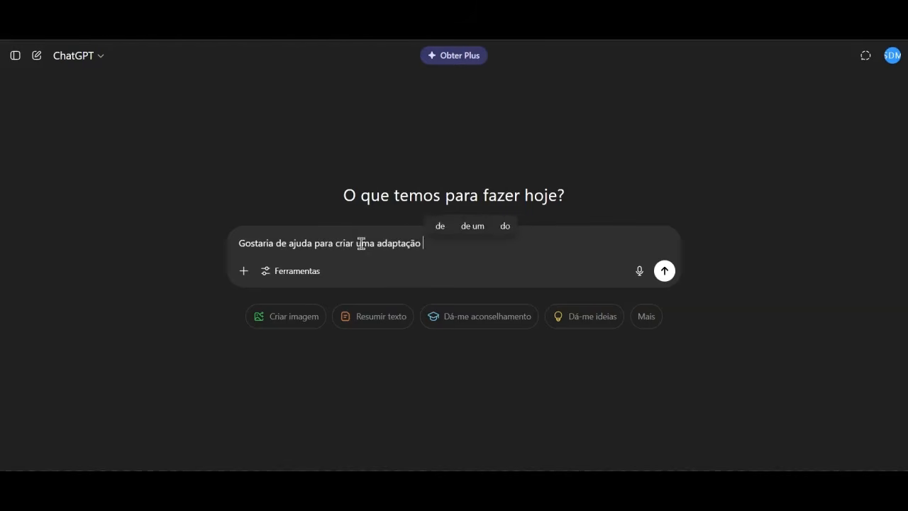
type("do conto ")
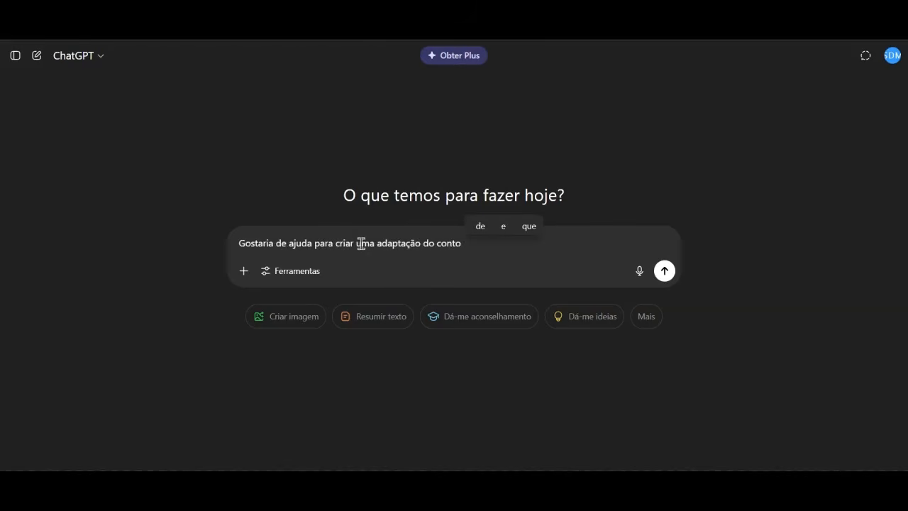
type("O Lag")
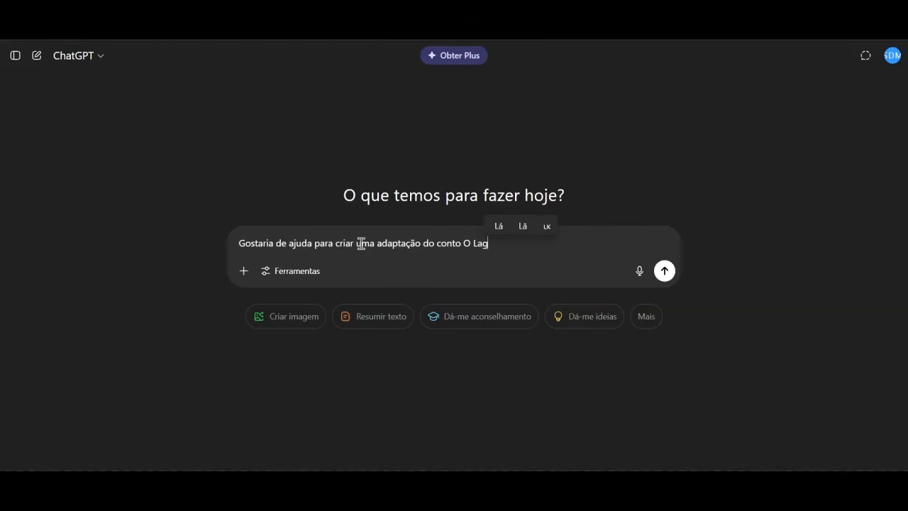
type("arto ")
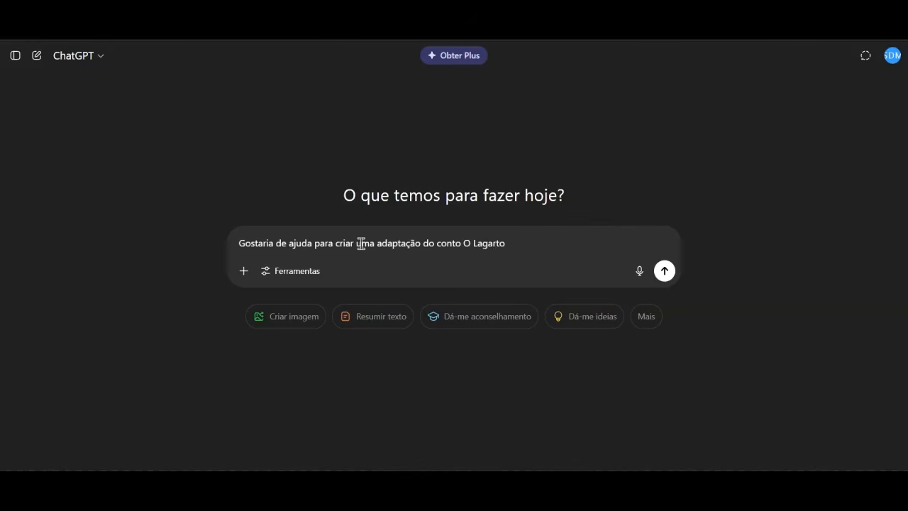
type(", de Sara")
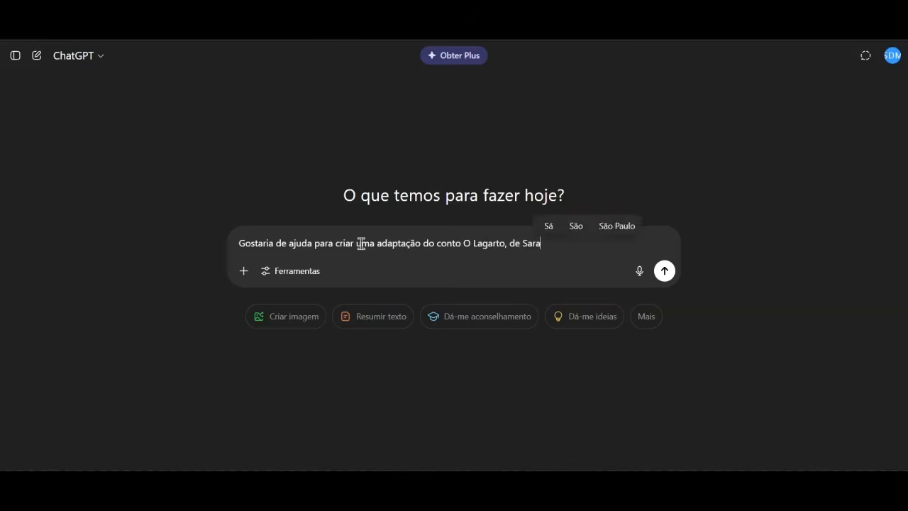
type("mago para")
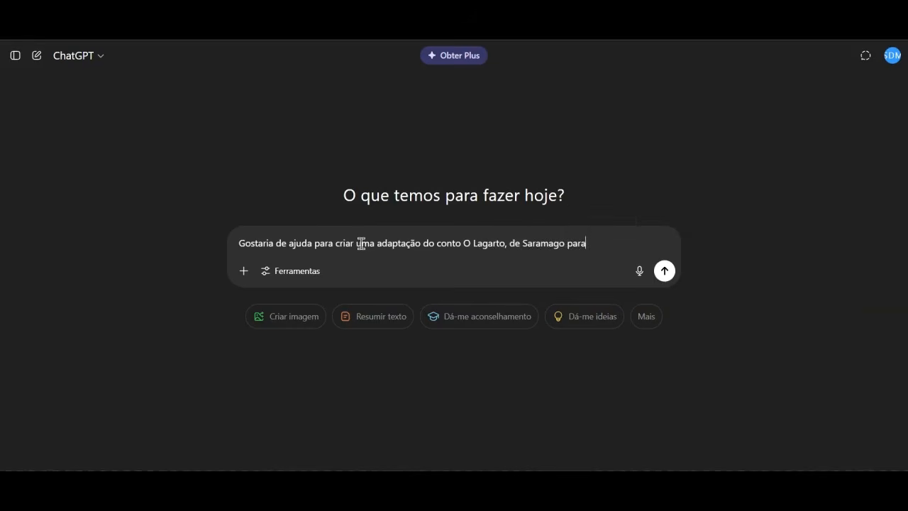
key("BackSpace")
key("BackSpace")
key("BackSpace")
key("BackSpace")
key("BackSpace")
type(", para ")
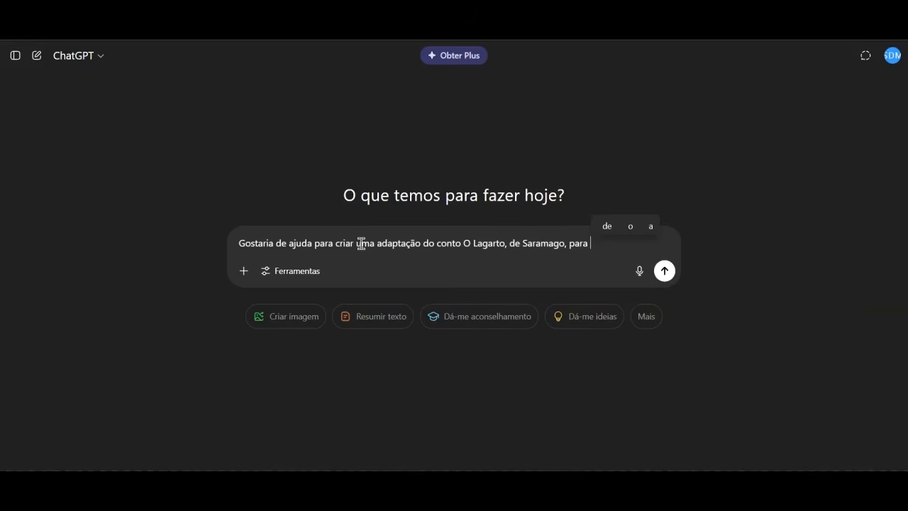
type("Histór")
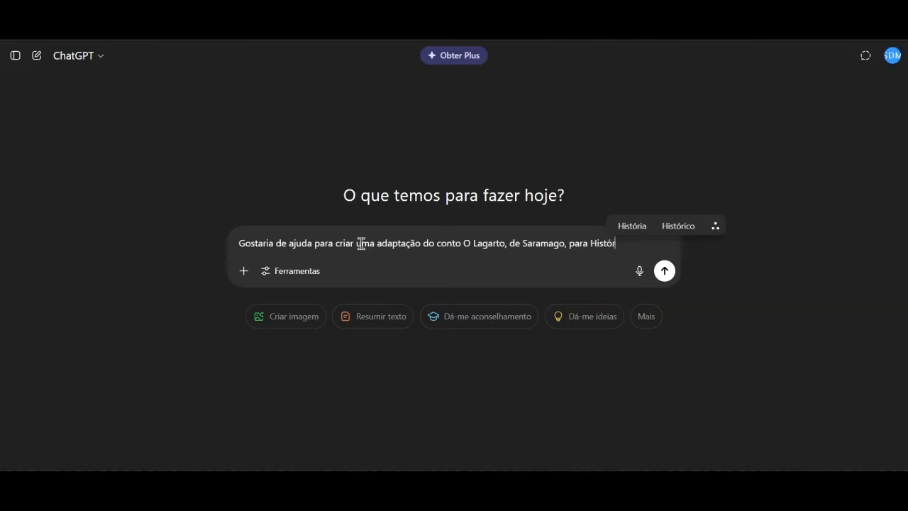
type("ia em")
type("adrinhos")
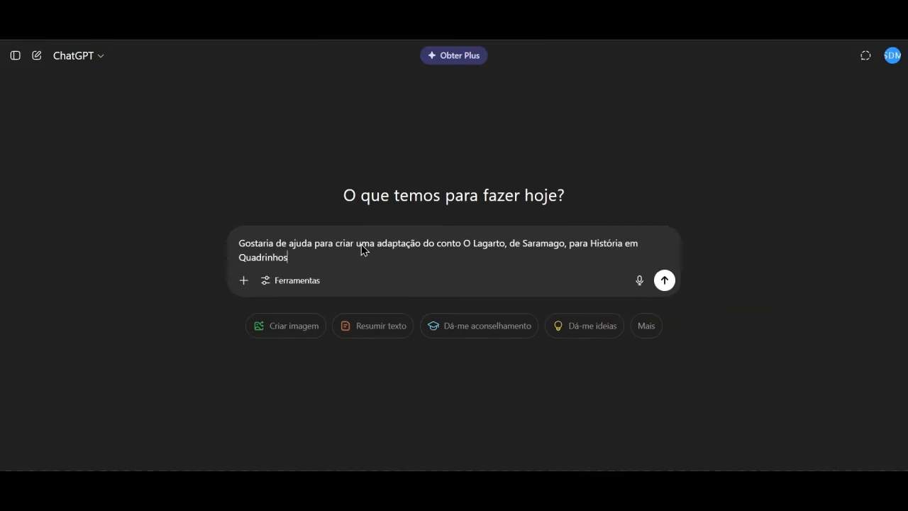
type(" destina")
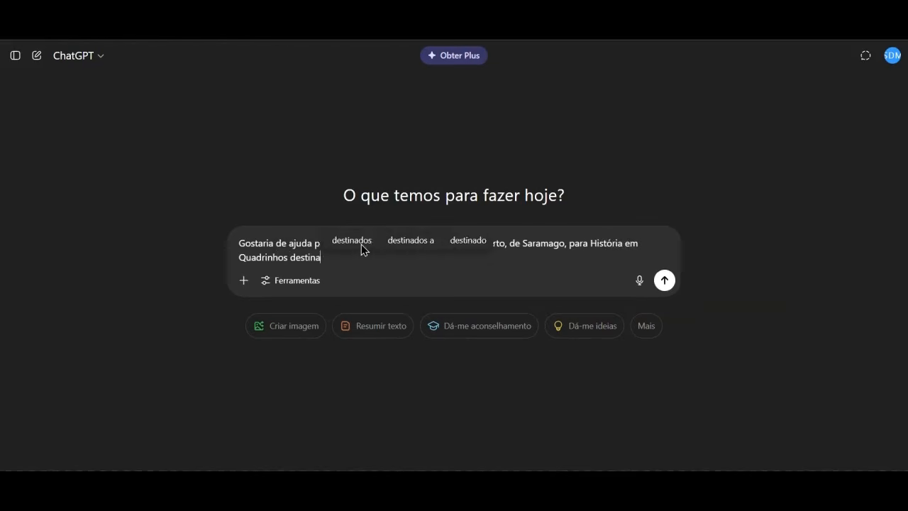
type("da ao públi")
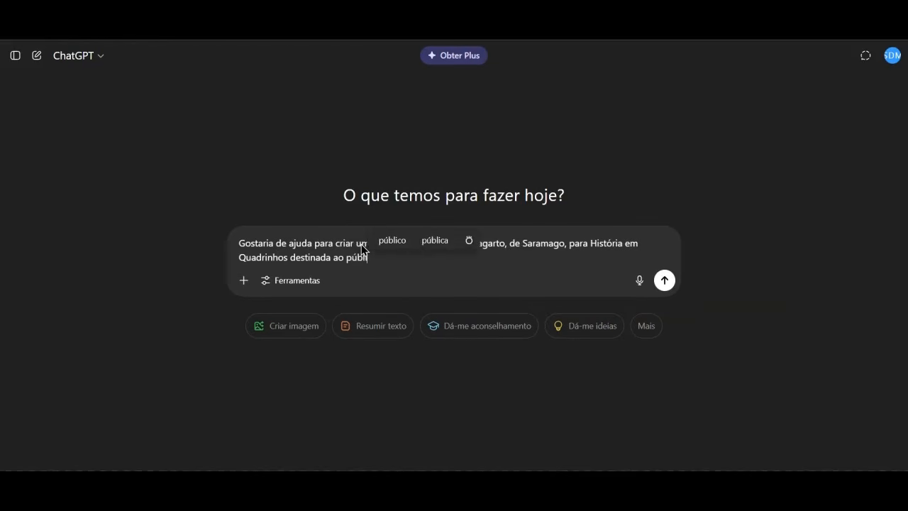
type("co infantil")
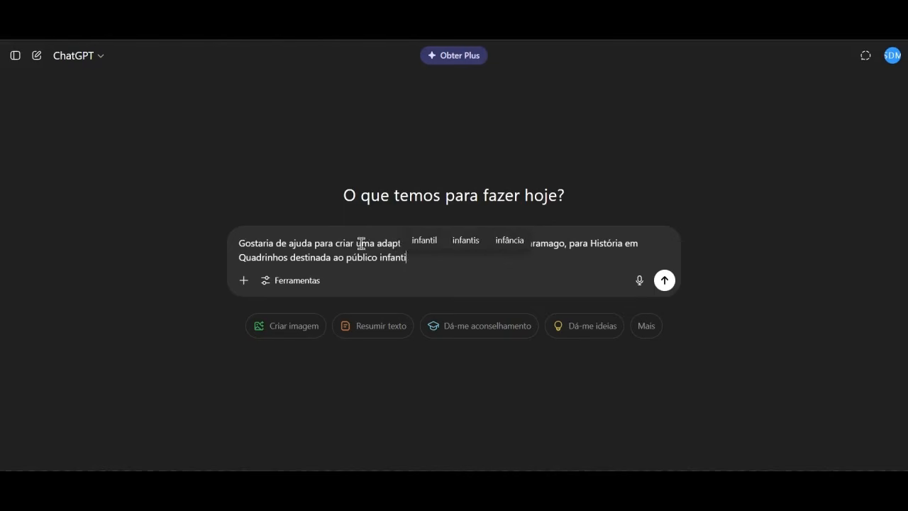
type(".")
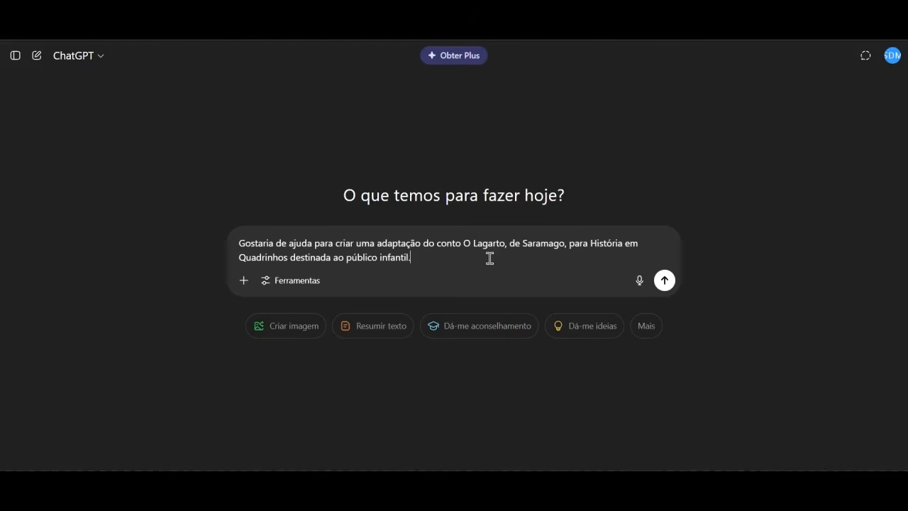
left_click(663, 281)
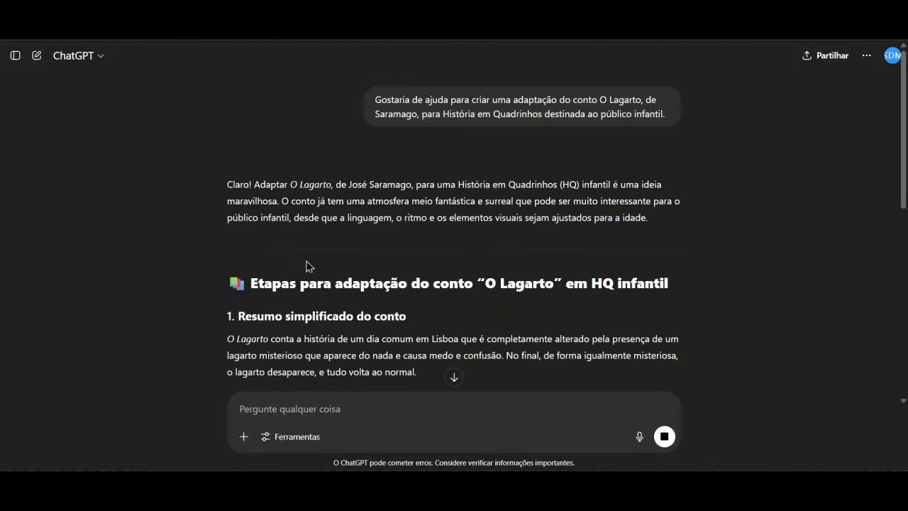
Step: Read the opening of the adaptation plan, covering the simplified summary, the adaptation goals and the suggested comic title and structure
scroll(215, 225, "down", 1)
scroll(196, 230, "down", 1)
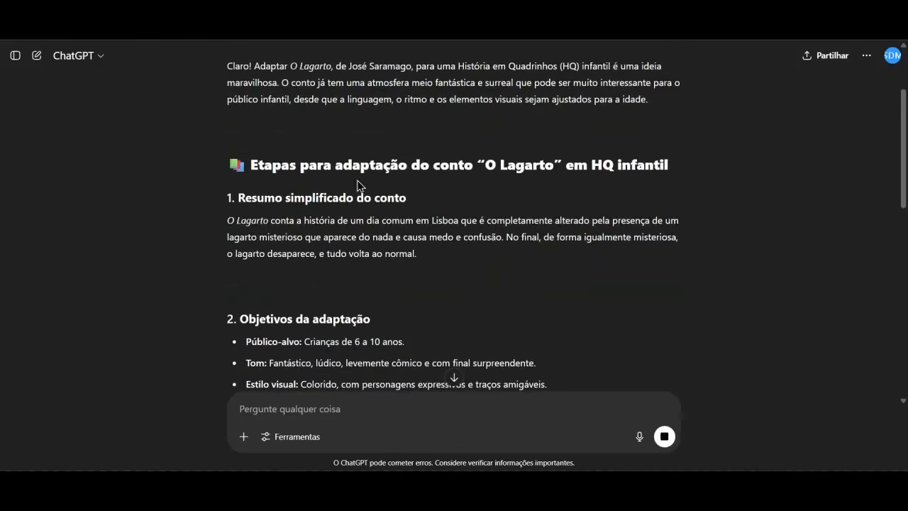
left_click_drag(251, 165, 679, 165)
left_click(659, 202)
left_click_drag(244, 198, 406, 201)
left_click(456, 203)
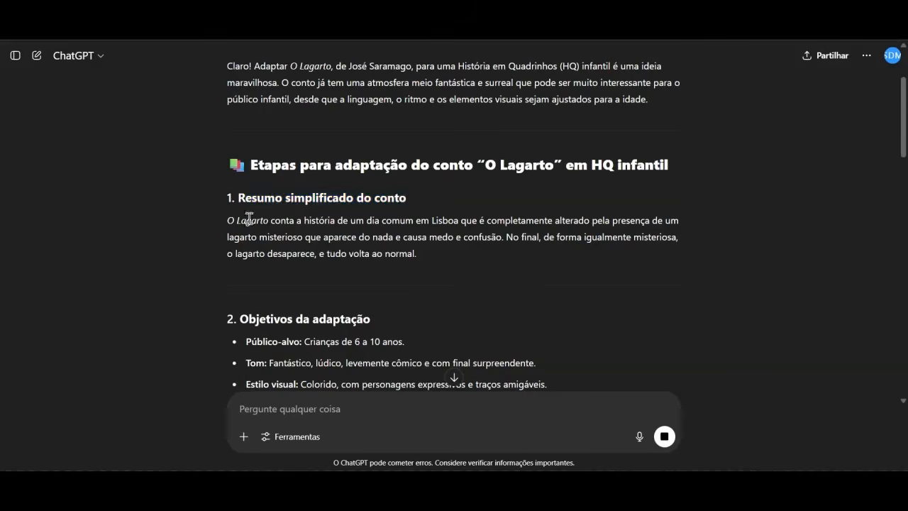
scroll(210, 245, "down", 3)
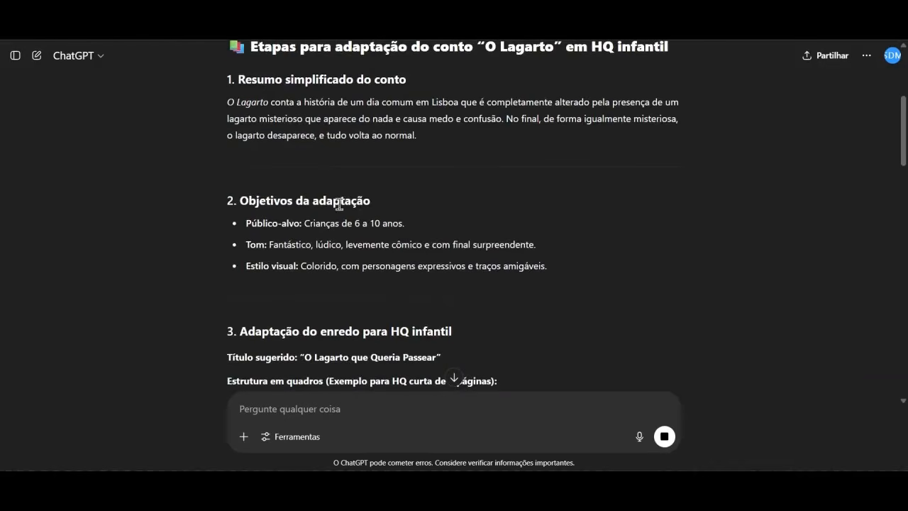
scroll(234, 219, "down", 4)
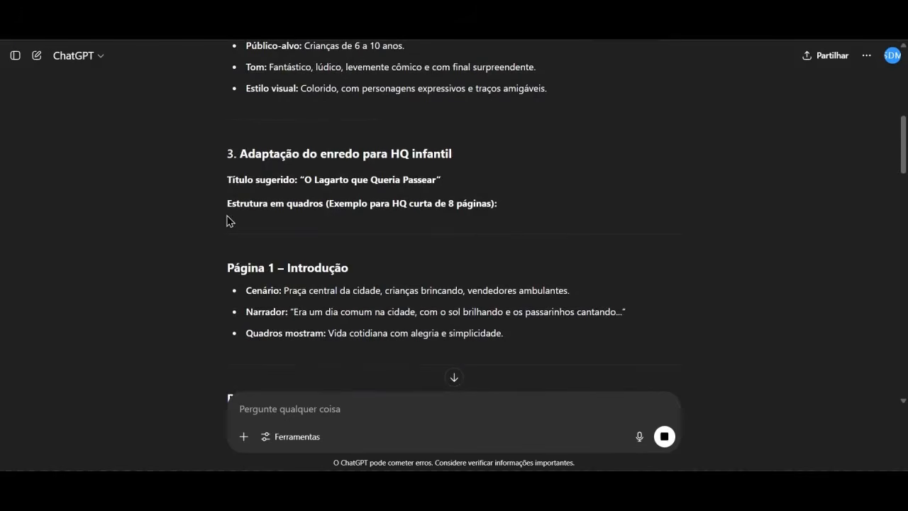
scroll(228, 156, "up", 2)
scroll(225, 170, "down", 3)
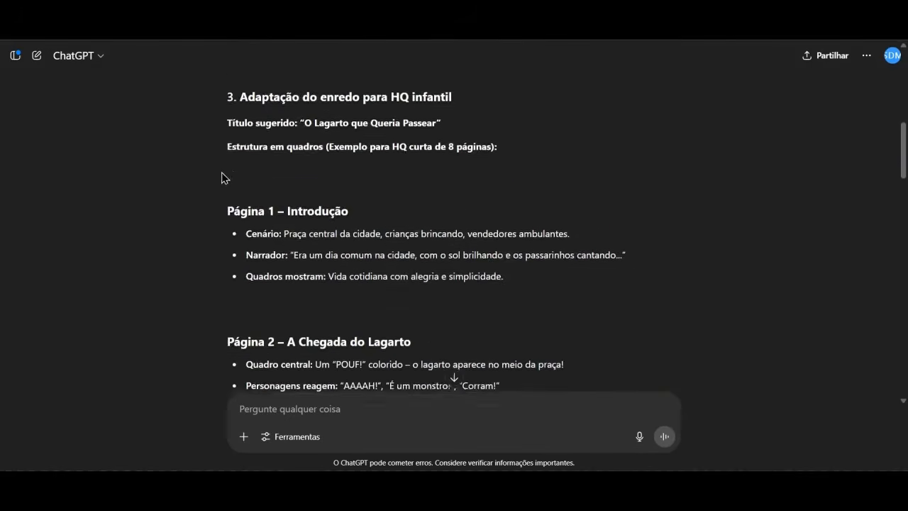
Step: Read the page-by-page comic outline from Página 1, then the language, illustration and moral sections through to the closing offer
scroll(222, 178, "down", 1)
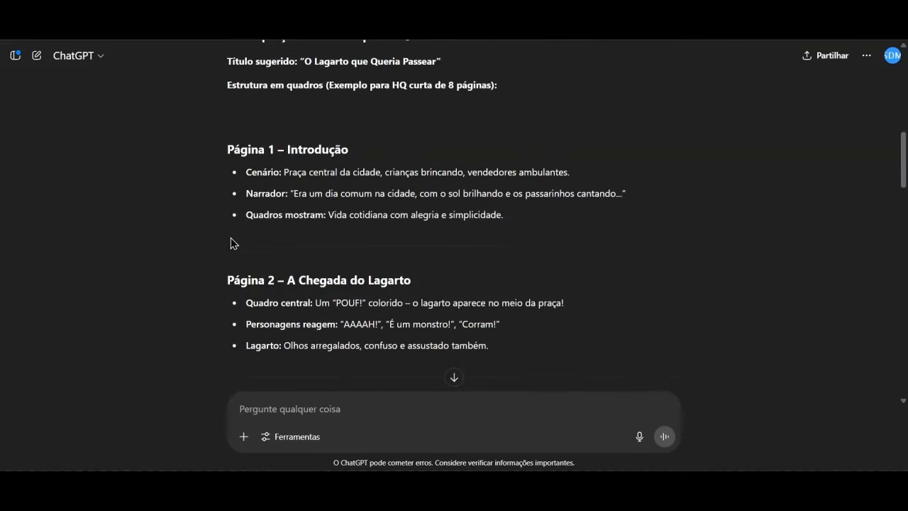
scroll(231, 234, "down", 1)
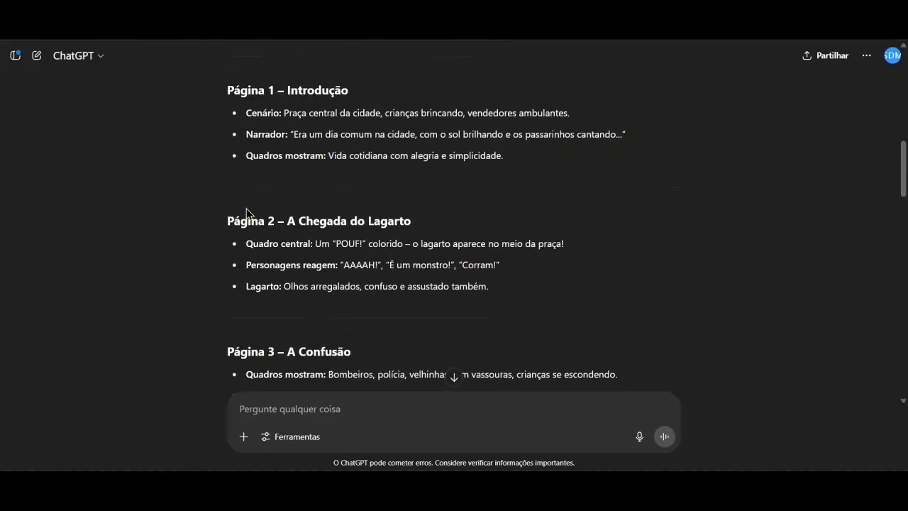
scroll(264, 232, "down", 1)
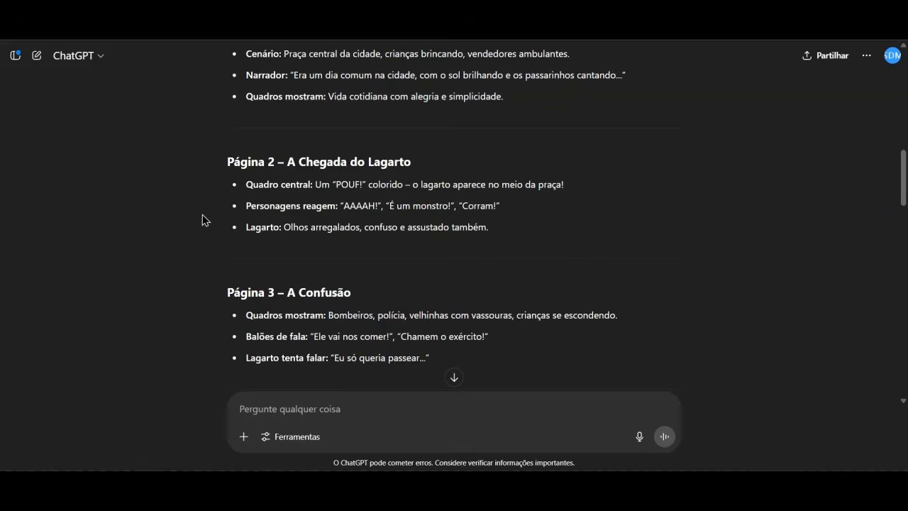
scroll(203, 220, "down", 1)
scroll(217, 215, "down", 1)
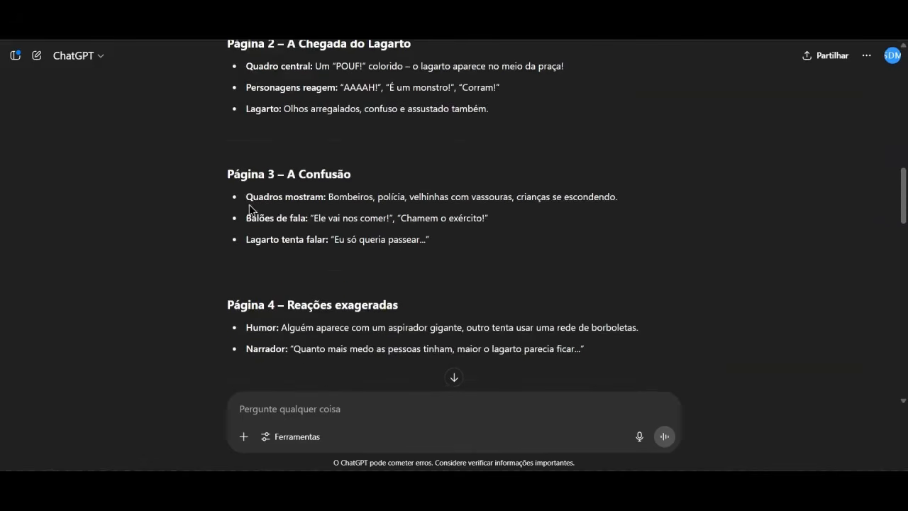
scroll(223, 277, "down", 3)
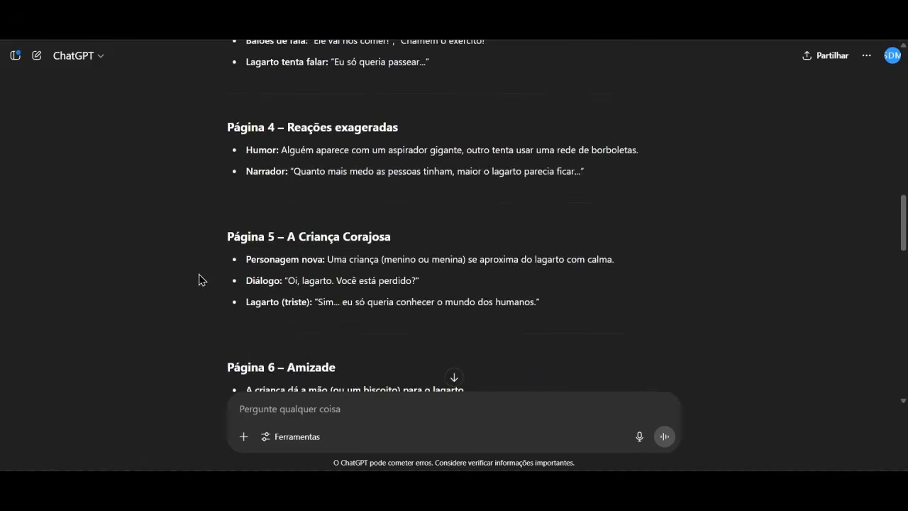
scroll(210, 261, "down", 2)
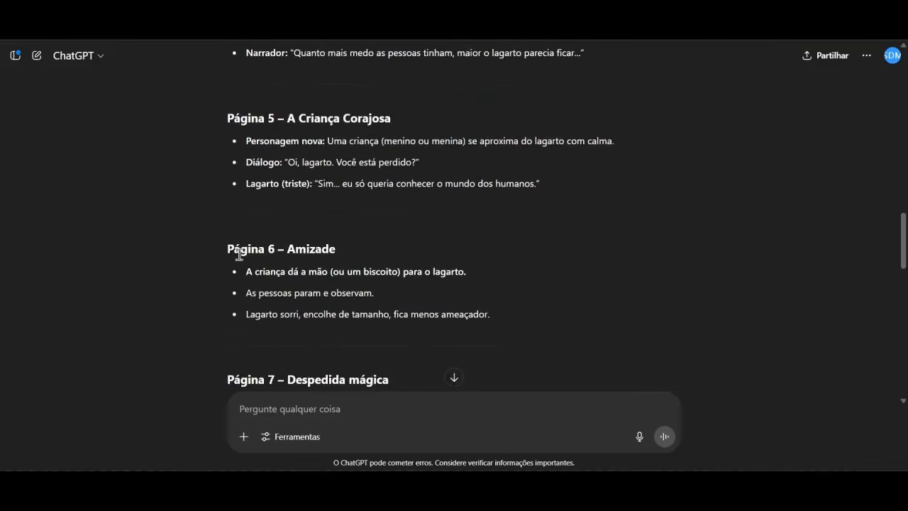
scroll(248, 248, "down", 2)
scroll(248, 253, "down", 4)
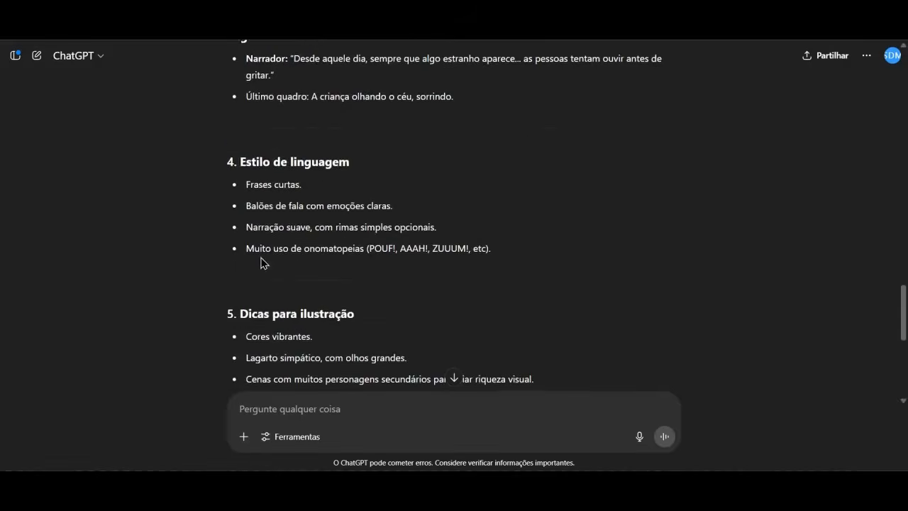
scroll(390, 234, "down", 2)
scroll(477, 251, "down", 3)
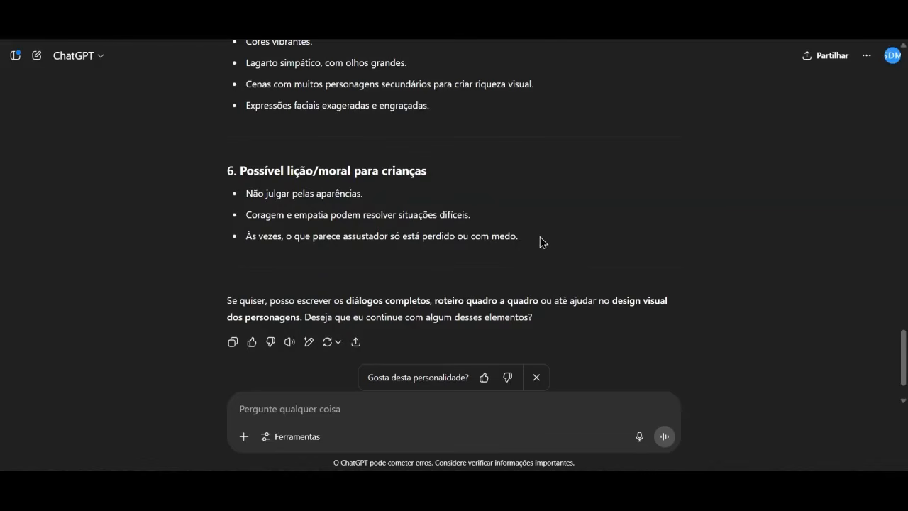
scroll(399, 246, "down", 1)
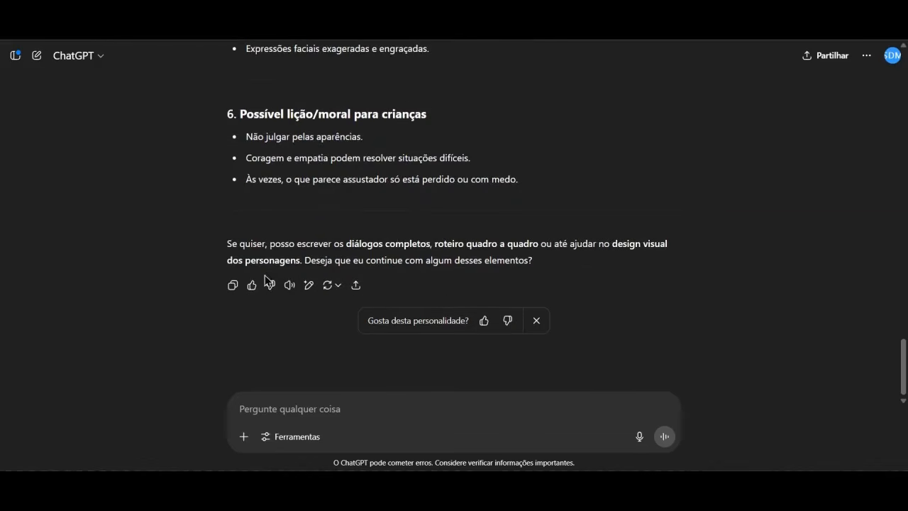
Step: Send the reply "Sim, crie os diálogos completos e o roteiro quadro a quadro. Depois, construa a História em Quadrinhos gerando as imagens."
left_click(345, 400)
type("Sim ")
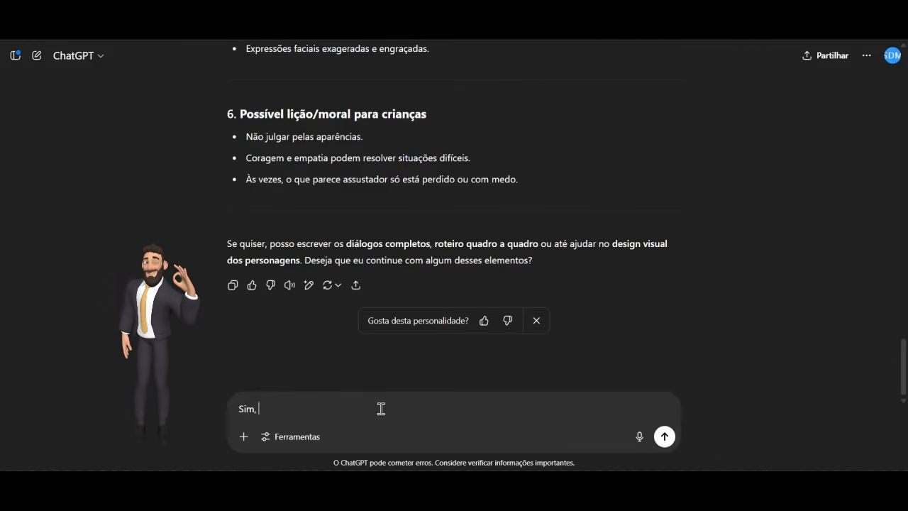
type("crie ")
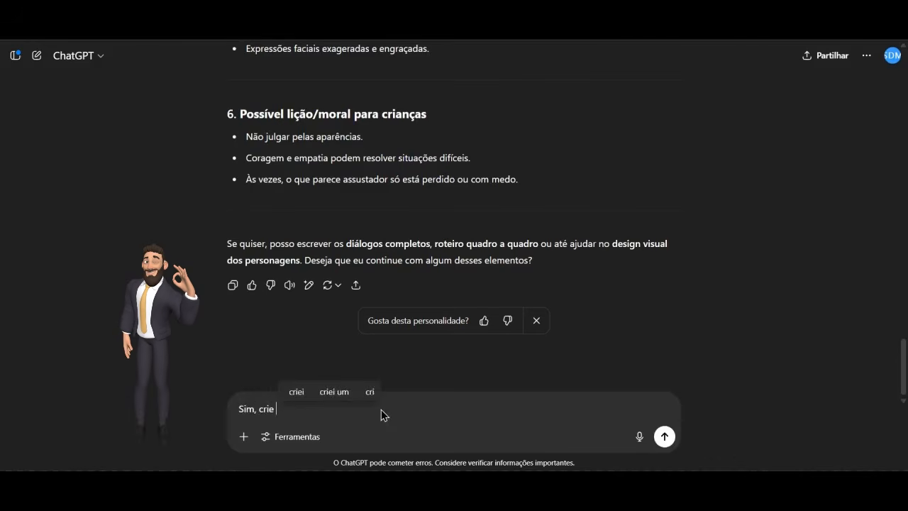
type("os di")
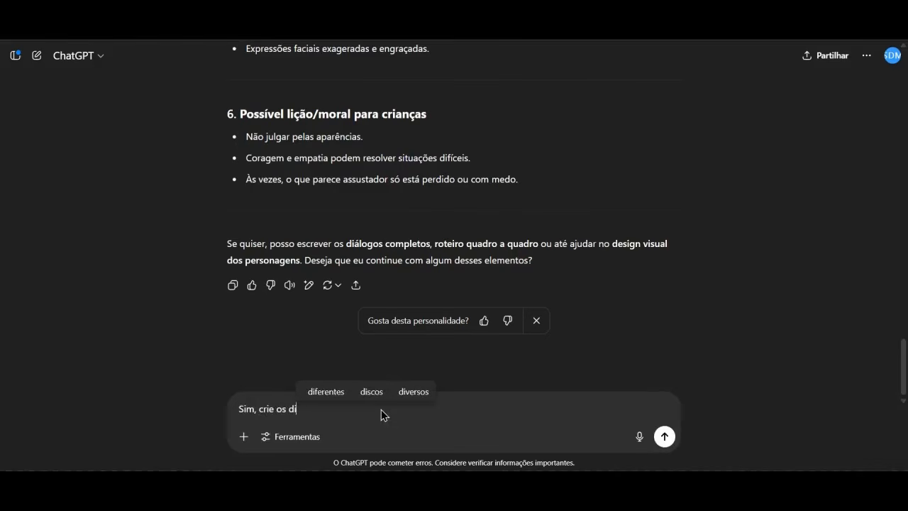
type("álogos completo")
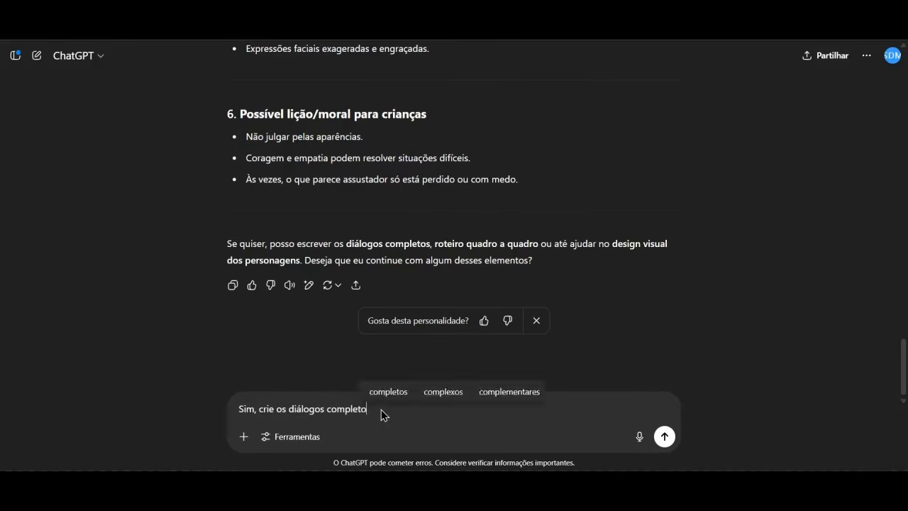
type("s e r")
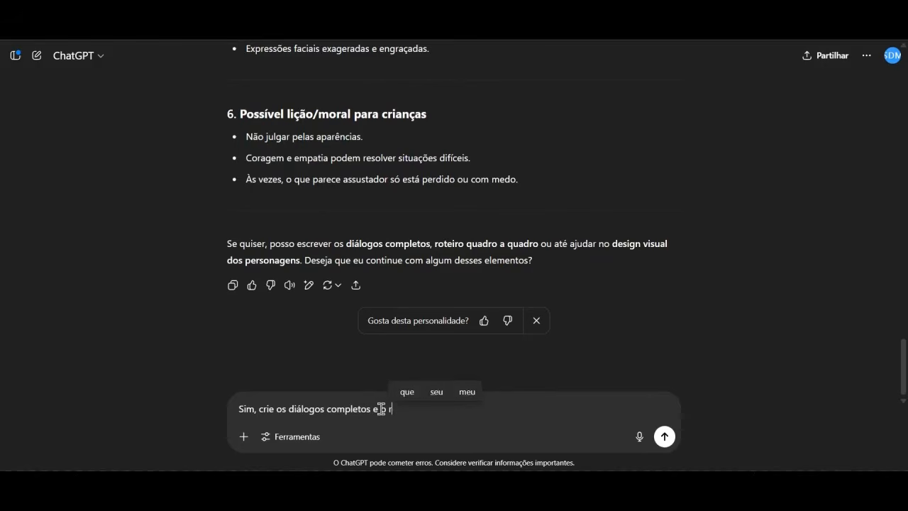
type("oteiro quadr")
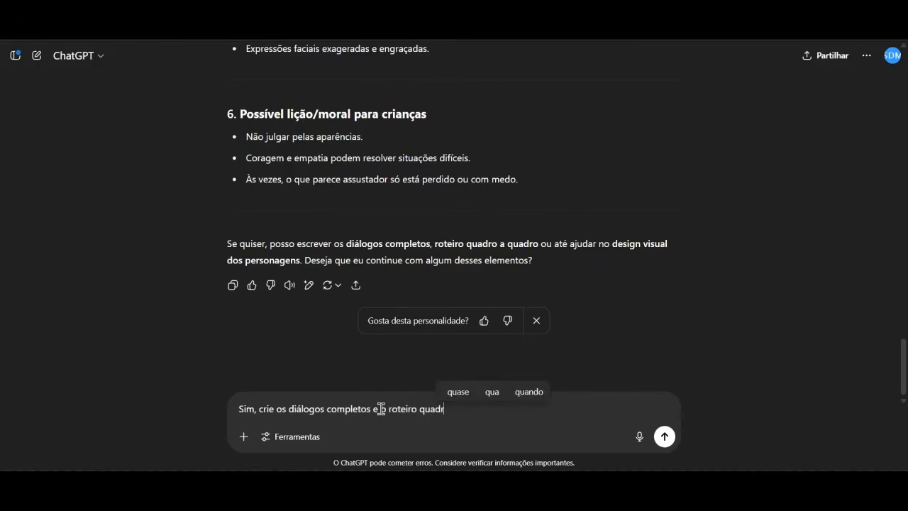
type("o a quadro")
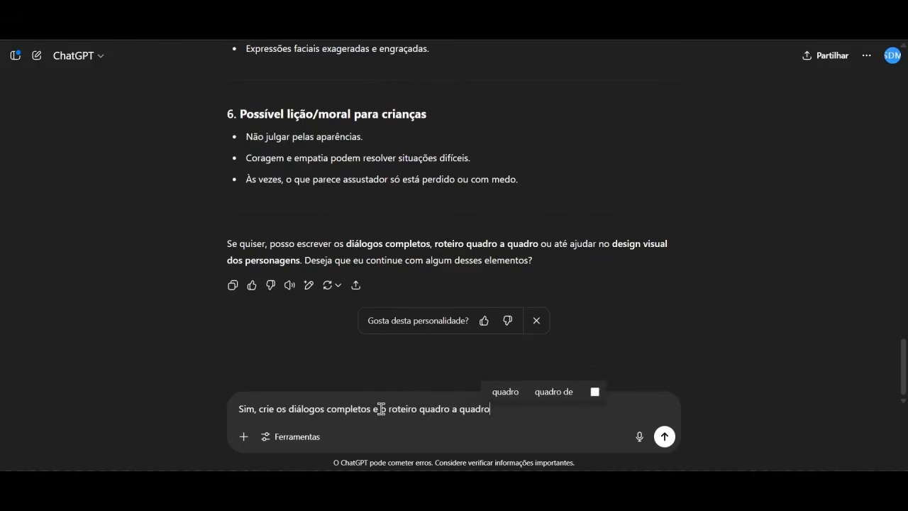
type(". Depois")
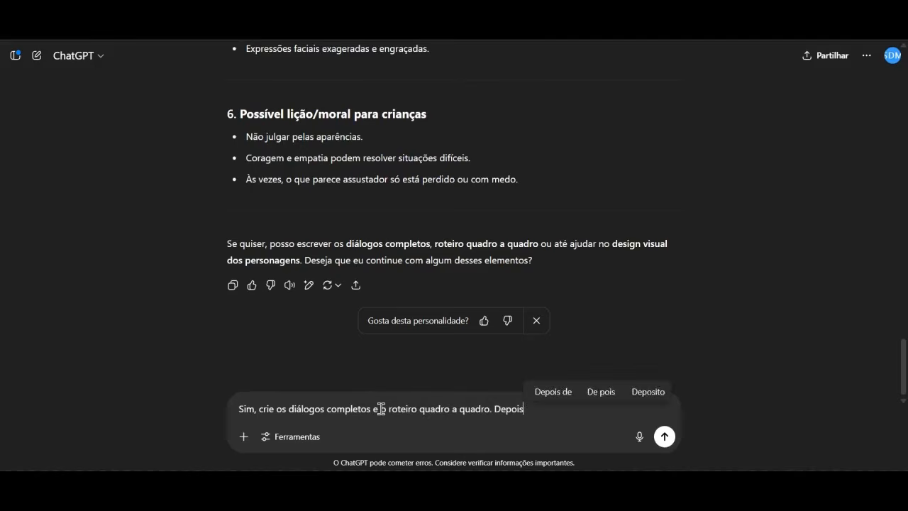
type(", construa ")
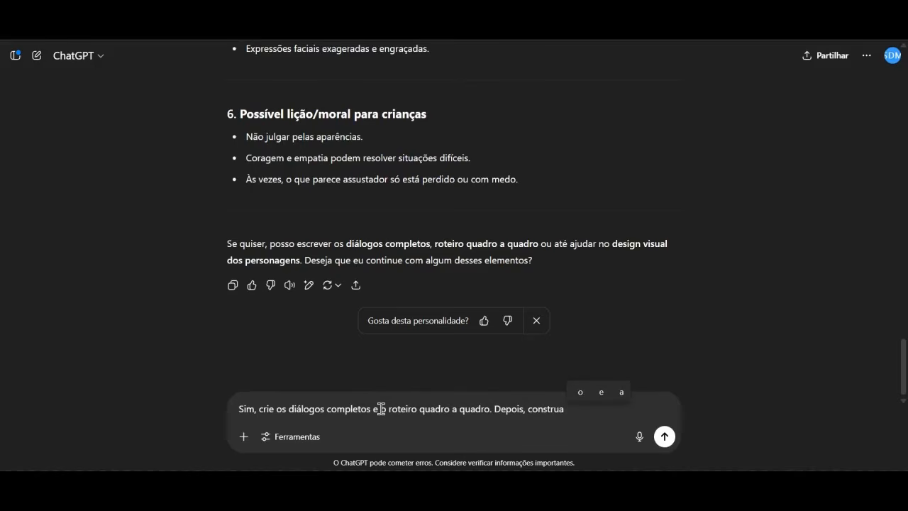
type("a ")
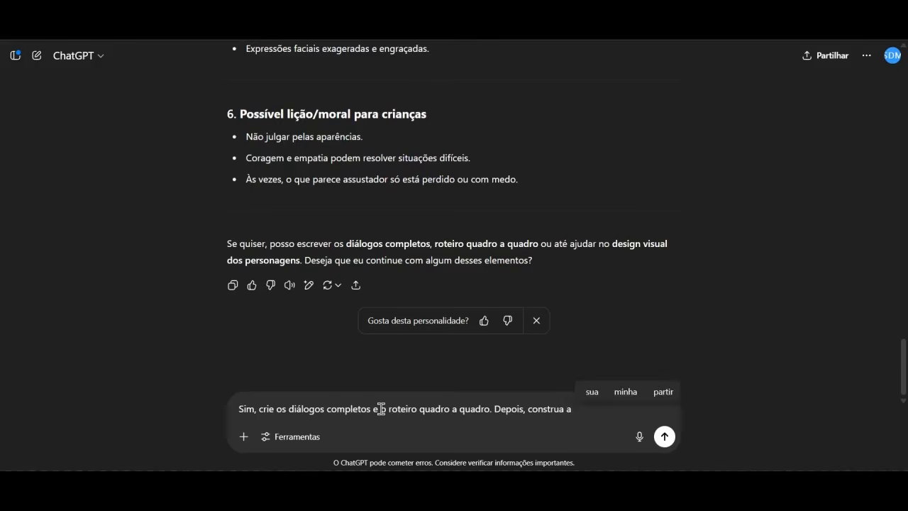
type("História ")
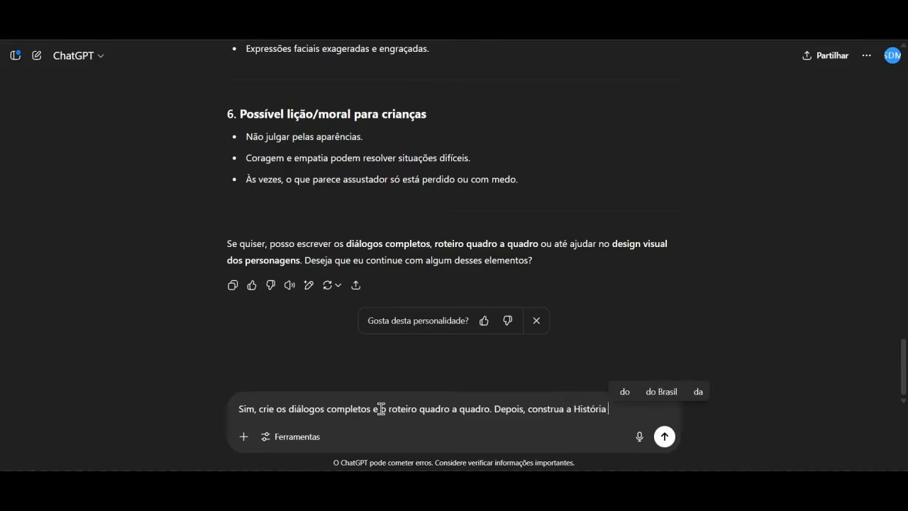
type("em Quadrinhos")
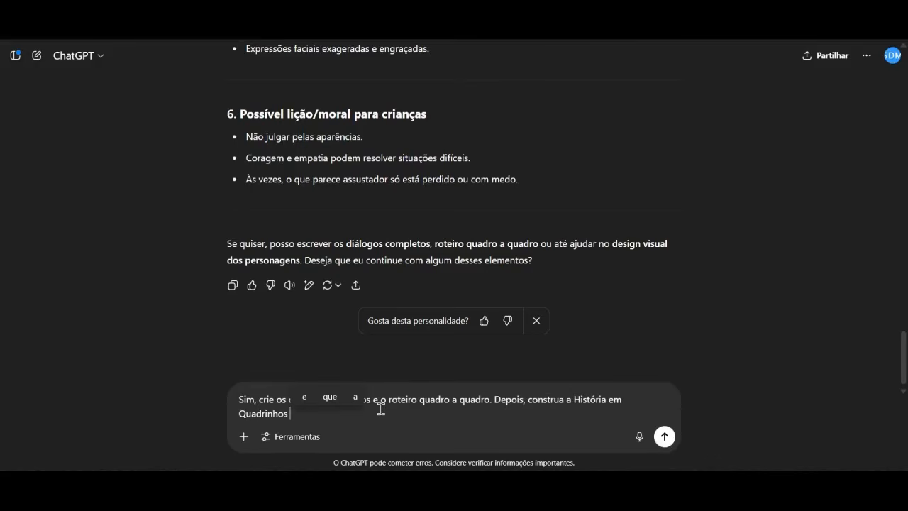
type(" gerando ")
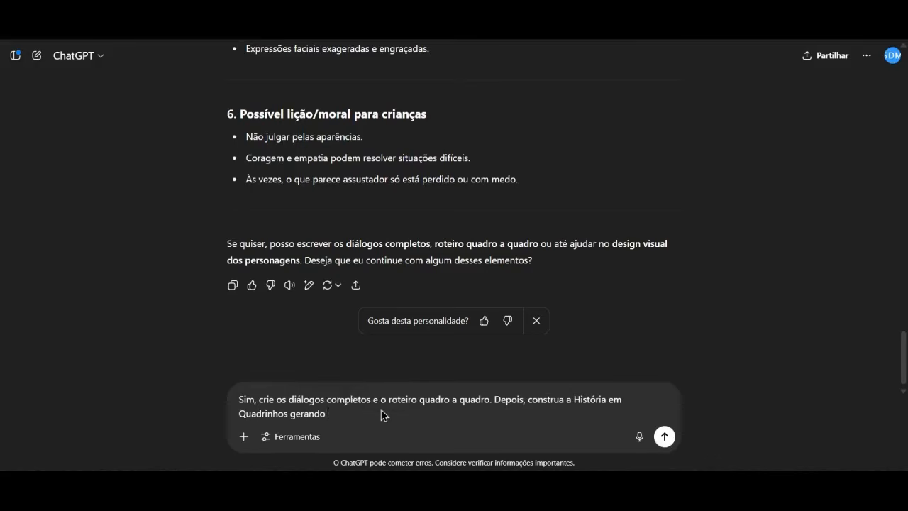
type("as imagens")
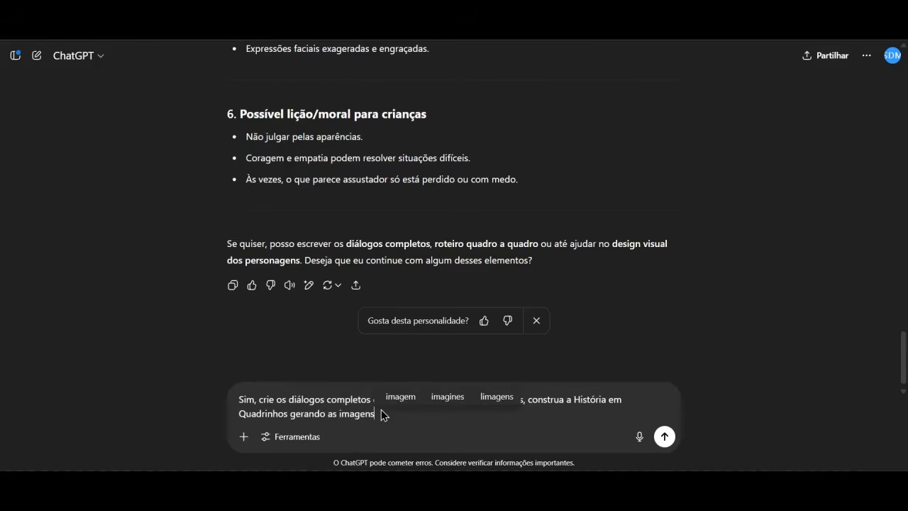
type(".")
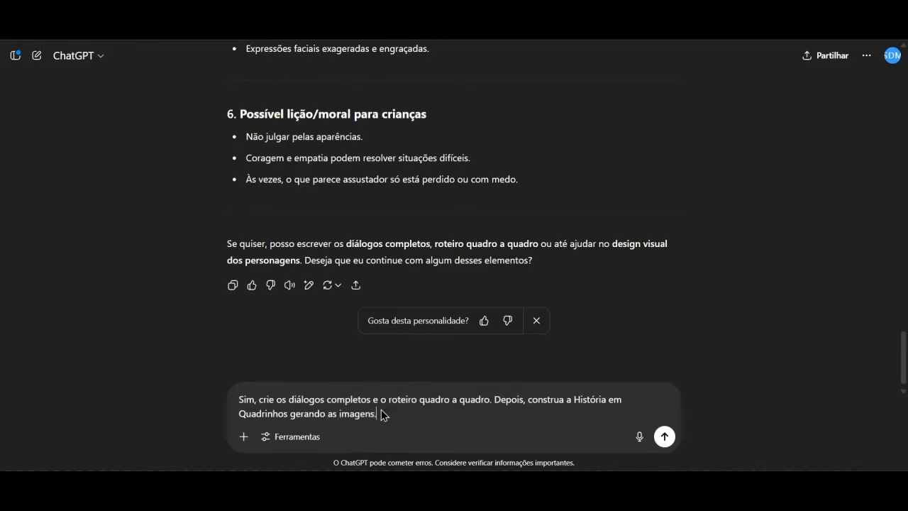
key("Return")
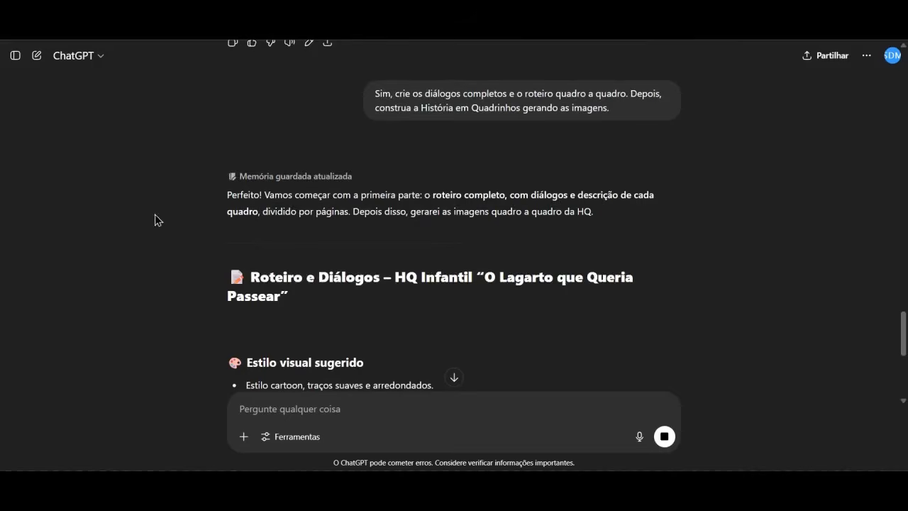
Step: Read the opening of the comic script, covering its title, the suggested visual style and the first panels of Página 1
scroll(196, 193, "down", 1)
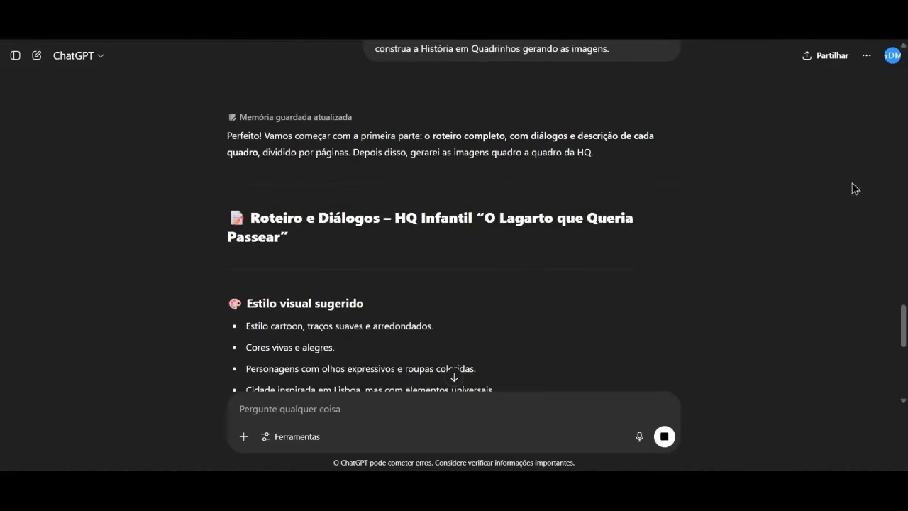
scroll(695, 186, "down", 2)
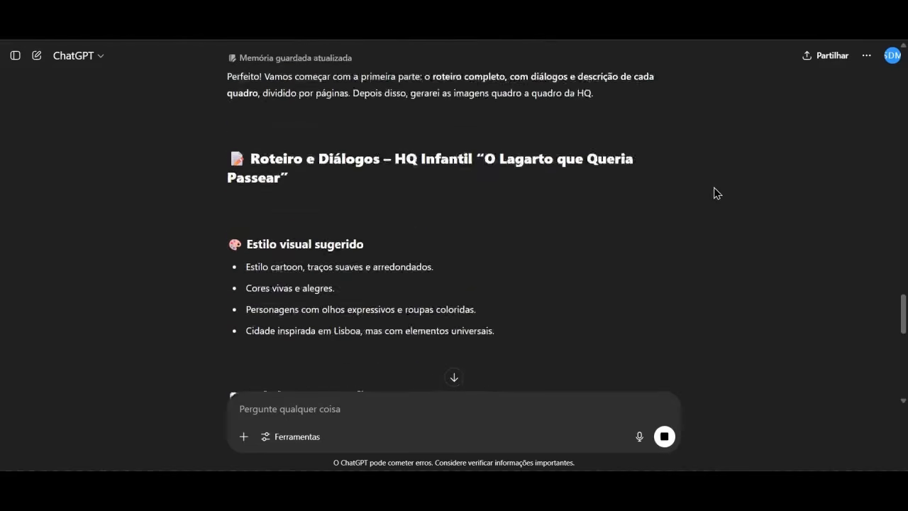
scroll(234, 248, "up", 2)
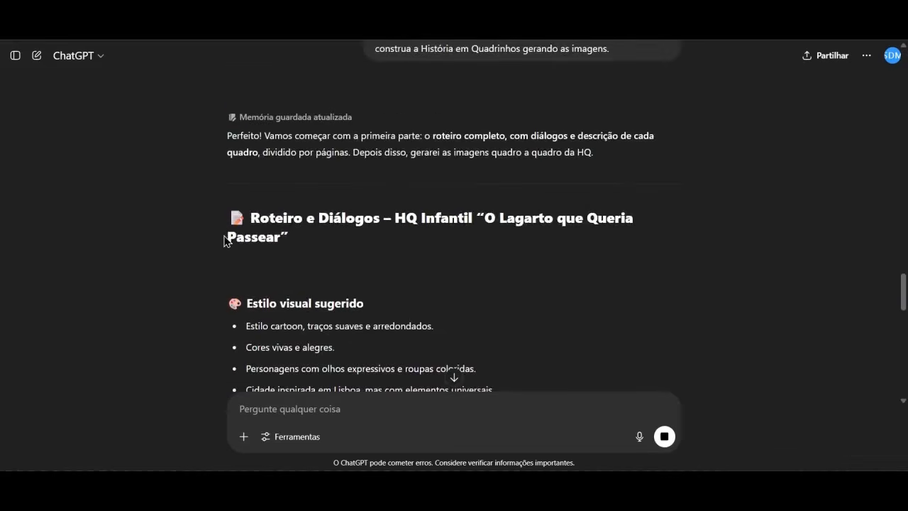
scroll(229, 241, "down", 1)
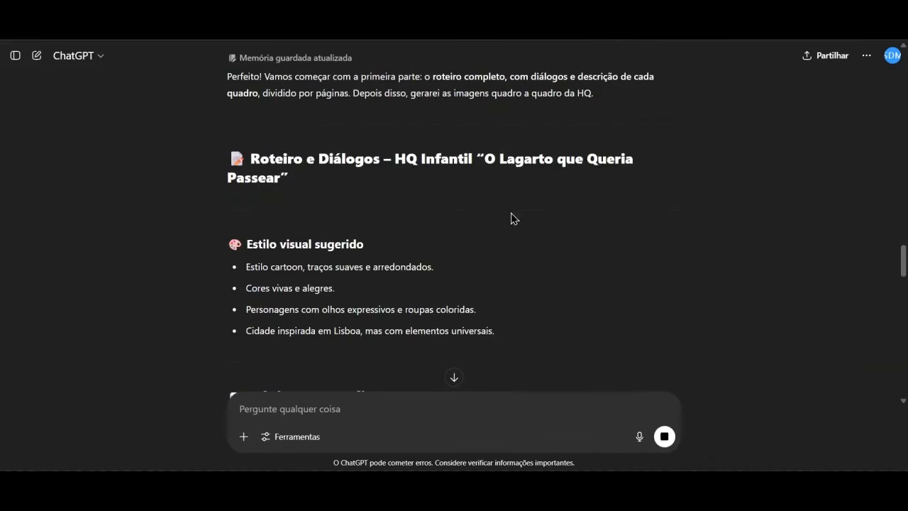
scroll(590, 210, "down", 3)
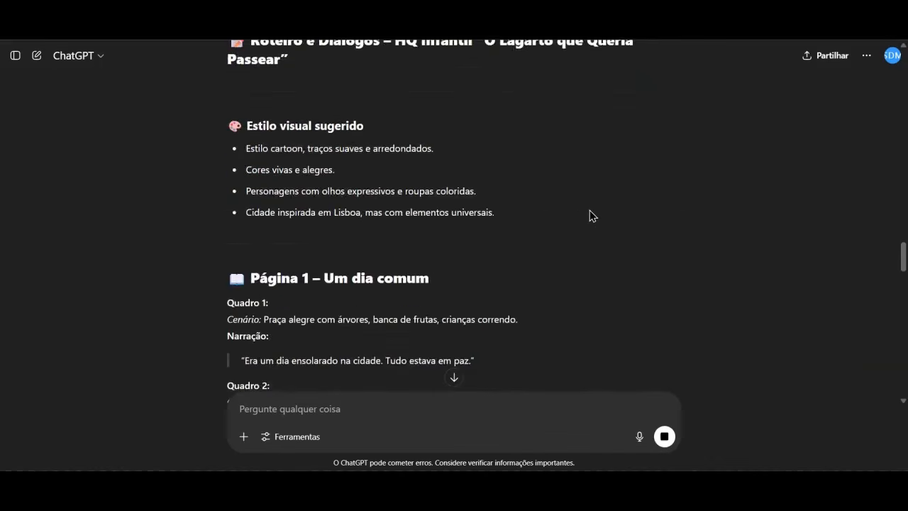
scroll(594, 215, "down", 1)
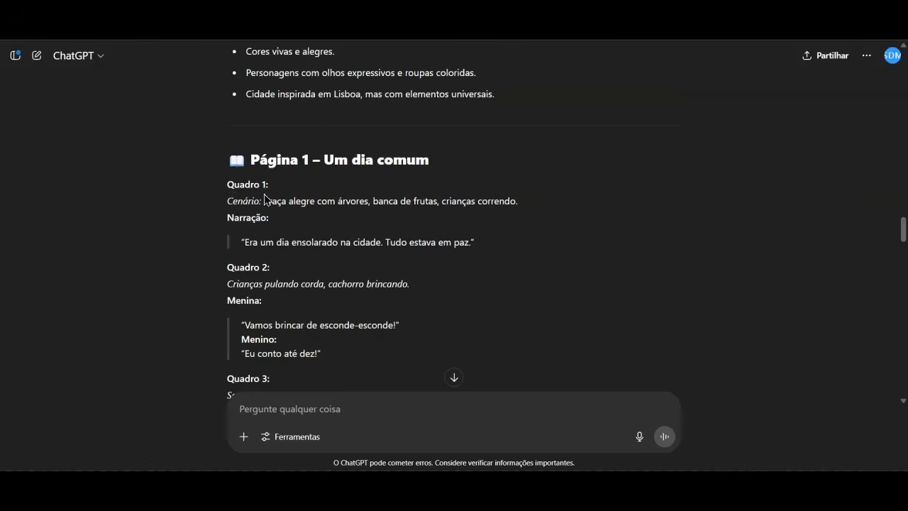
Step: Read the panel-by-panel script and dialogues from Página 1 through Página 8, including the closing question about generating images
scroll(205, 237, "down", 4)
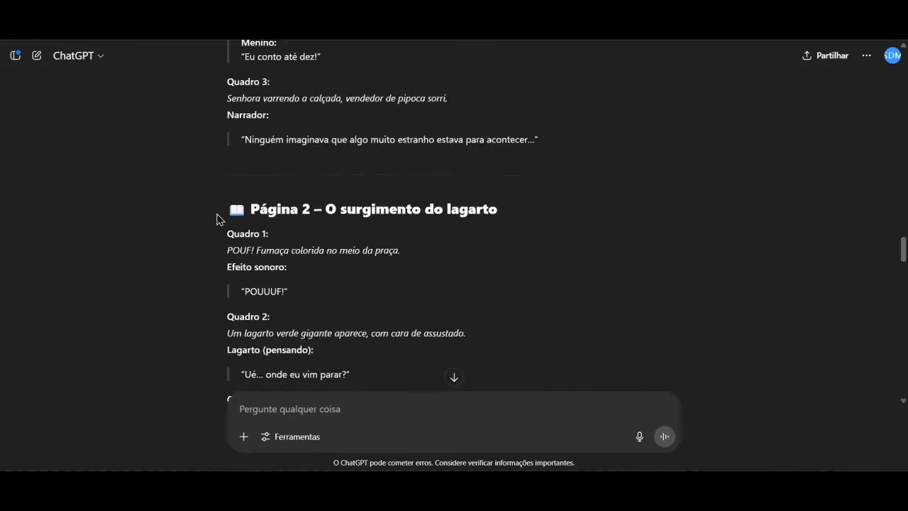
scroll(213, 217, "down", 5)
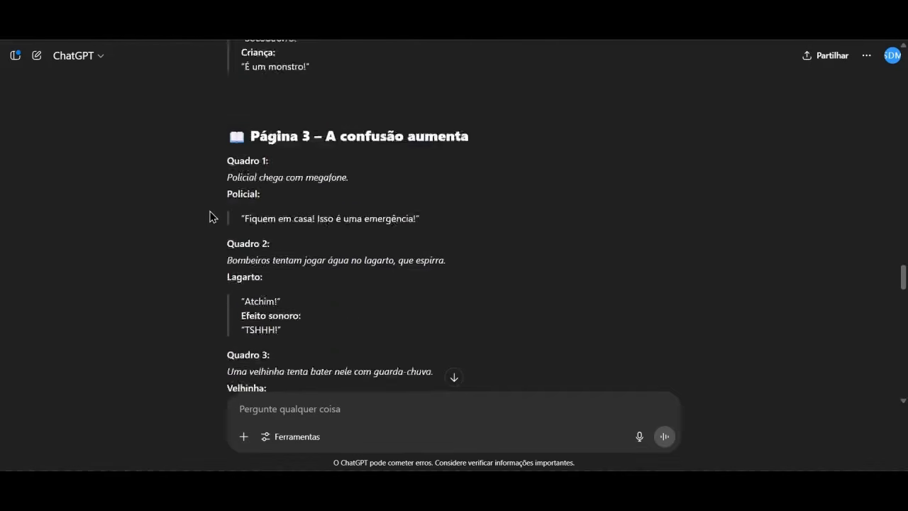
scroll(213, 217, "down", 1)
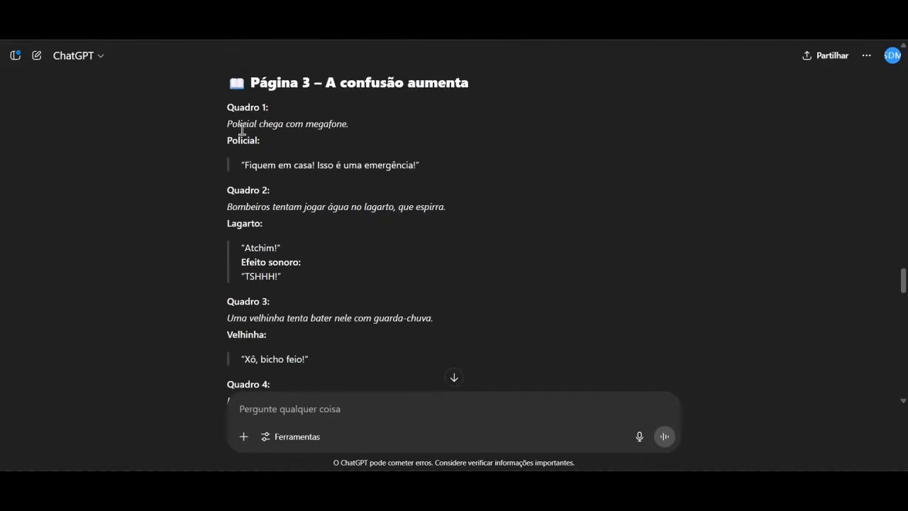
left_click_drag(237, 126, 316, 125)
left_click(300, 159)
scroll(193, 231, "down", 3)
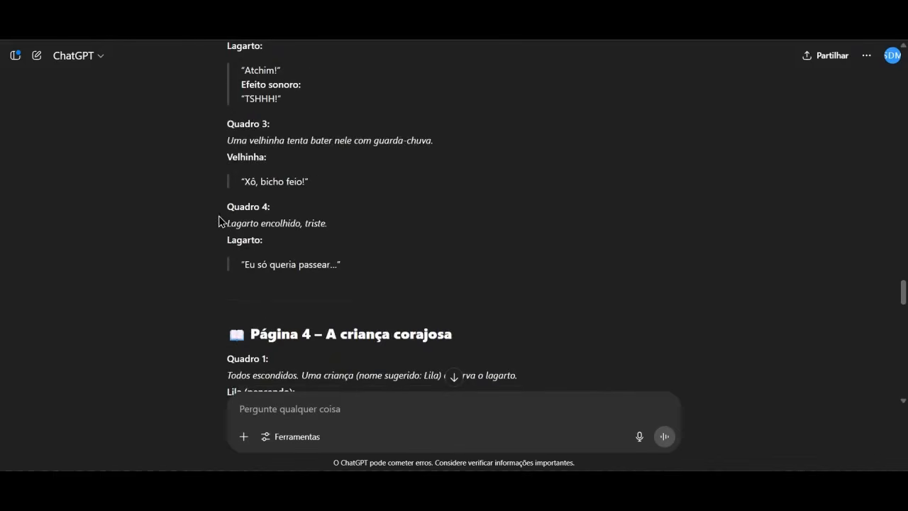
scroll(217, 221, "down", 3)
scroll(213, 224, "down", 10)
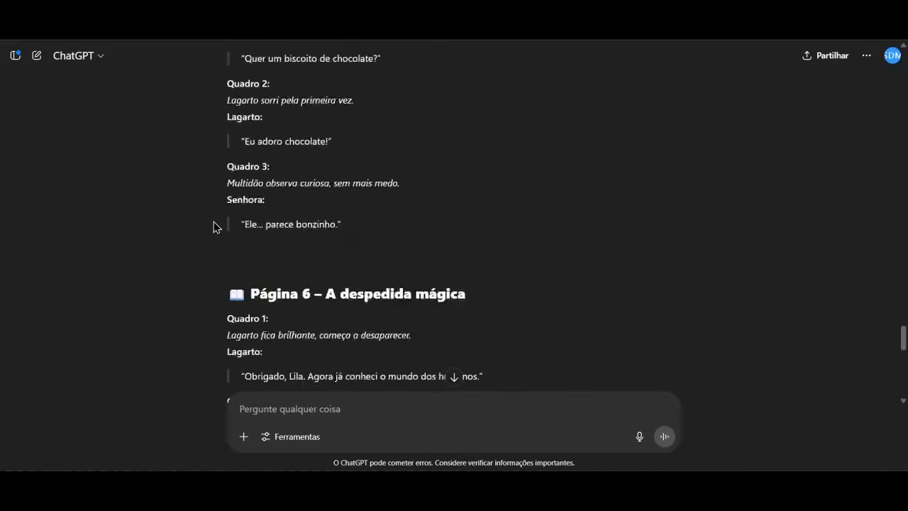
scroll(214, 227, "down", 4)
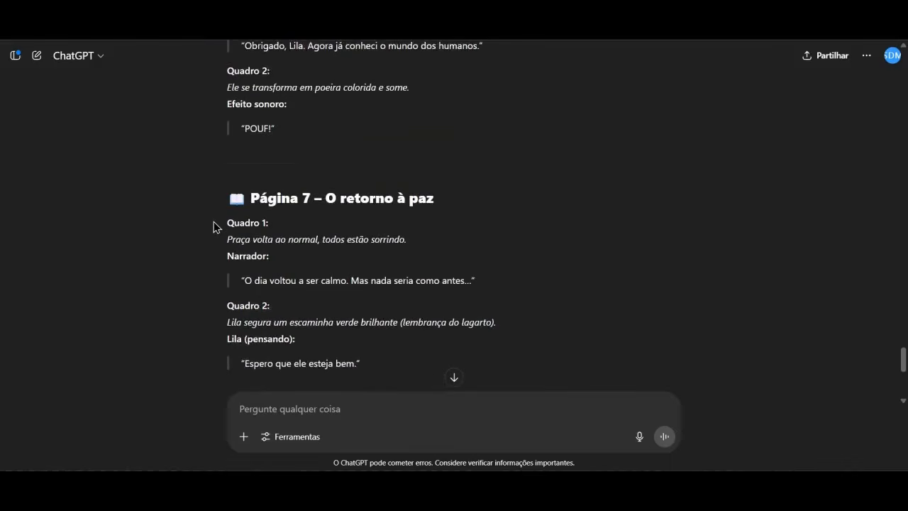
scroll(214, 227, "down", 5)
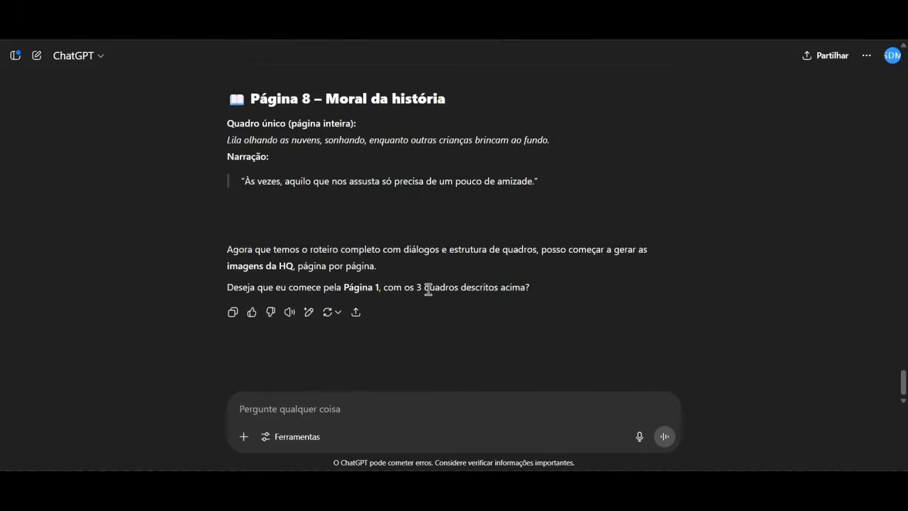
Step: Reply "sim" to have the Página 1 image generated, and check the image-processing notice
left_click(397, 410)
left_click(370, 404)
type("sim")
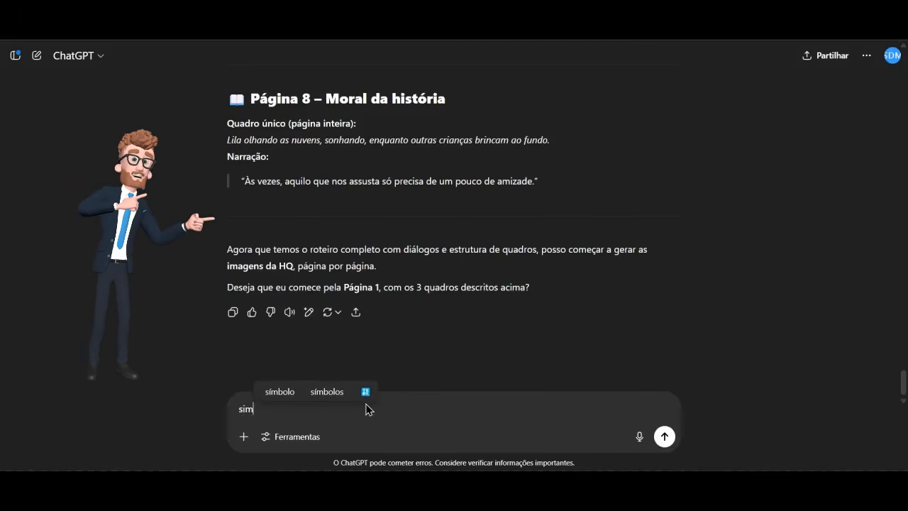
key("Return")
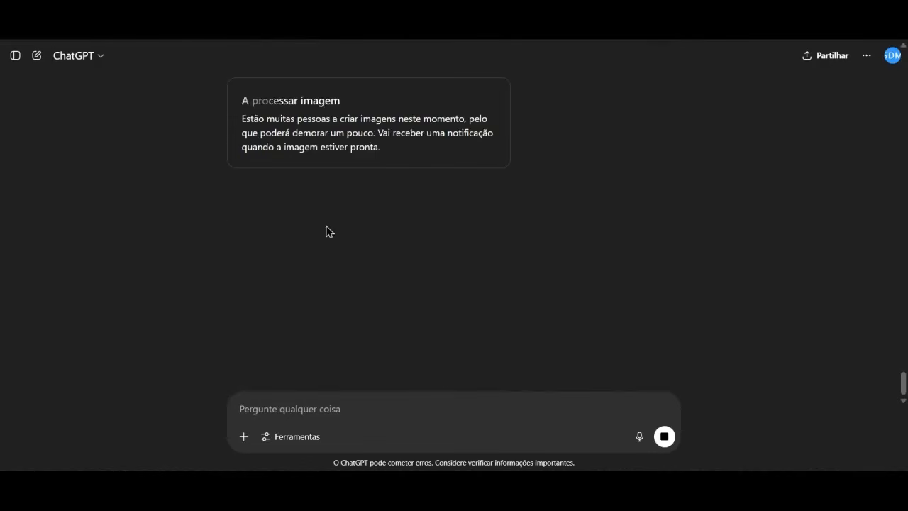
scroll(326, 227, "up", 1)
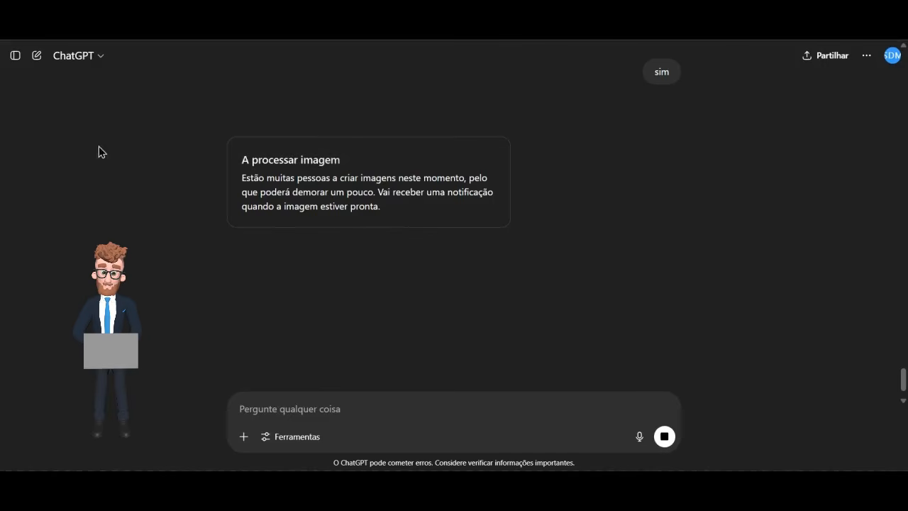
left_click(61, 33)
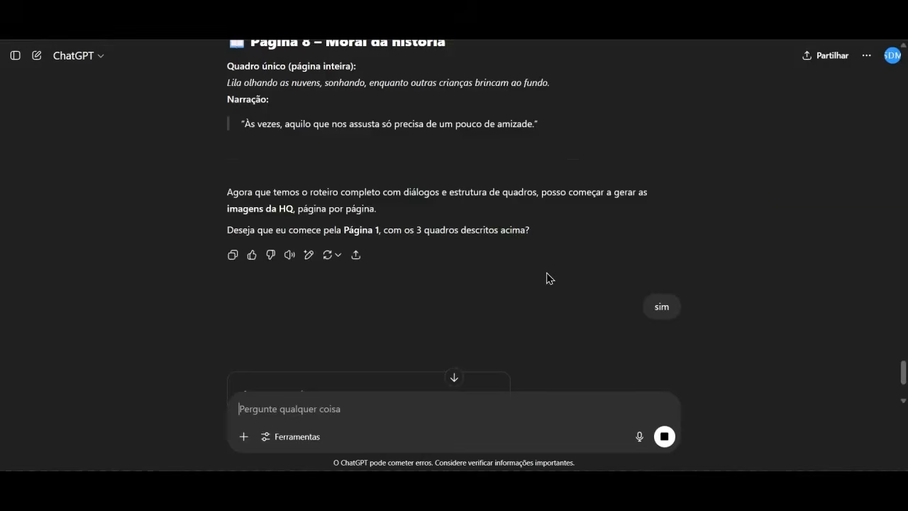
scroll(546, 274, "down", 3)
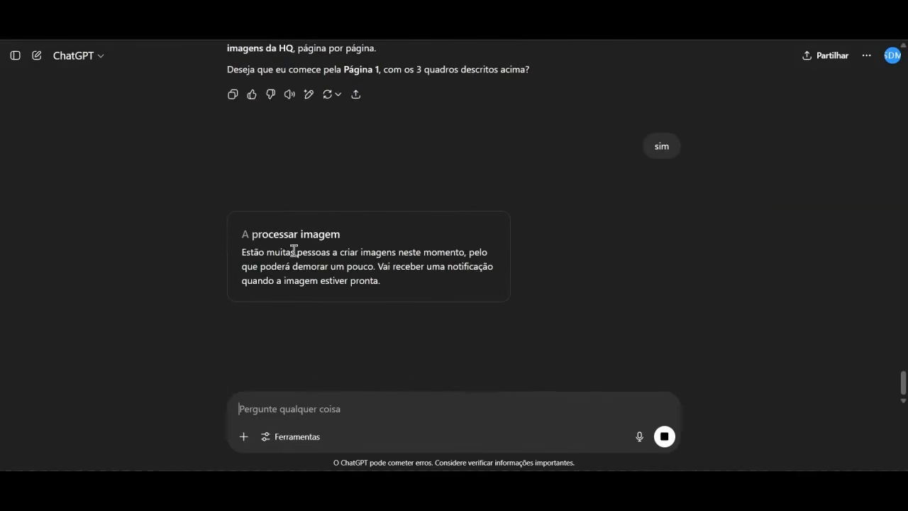
left_click_drag(254, 252, 422, 253)
left_click(133, 225)
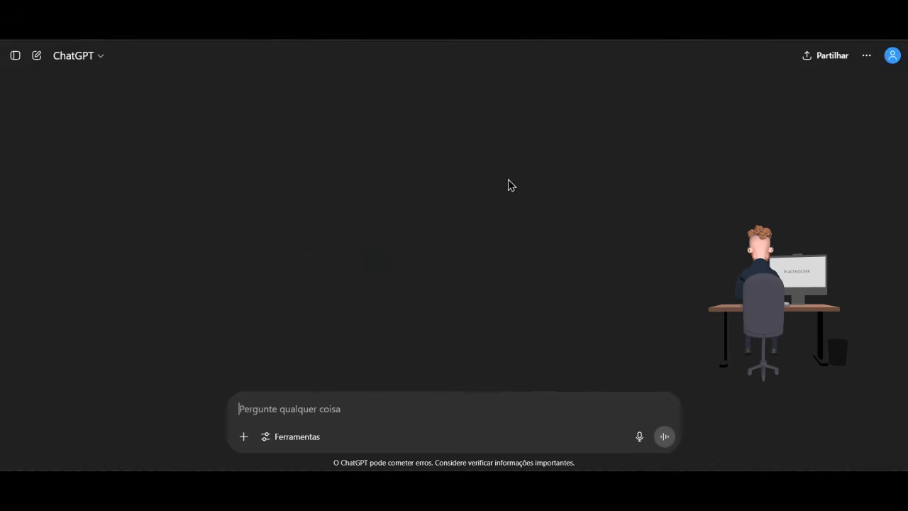
Step: Examine the generated first comic page in the conversation and enlarged, checking its title, panels and speech bubbles, and close the enlarged view
scroll(543, 206, "down", 5)
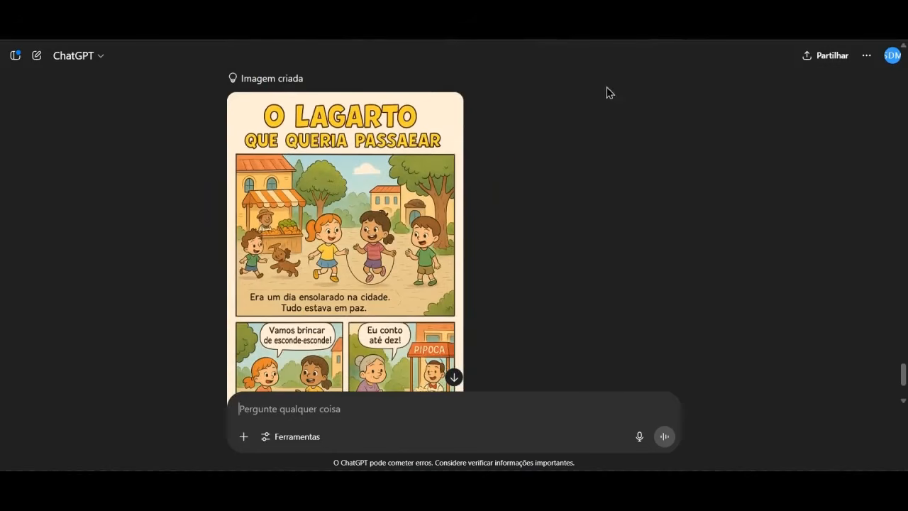
scroll(572, 198, "down", 1)
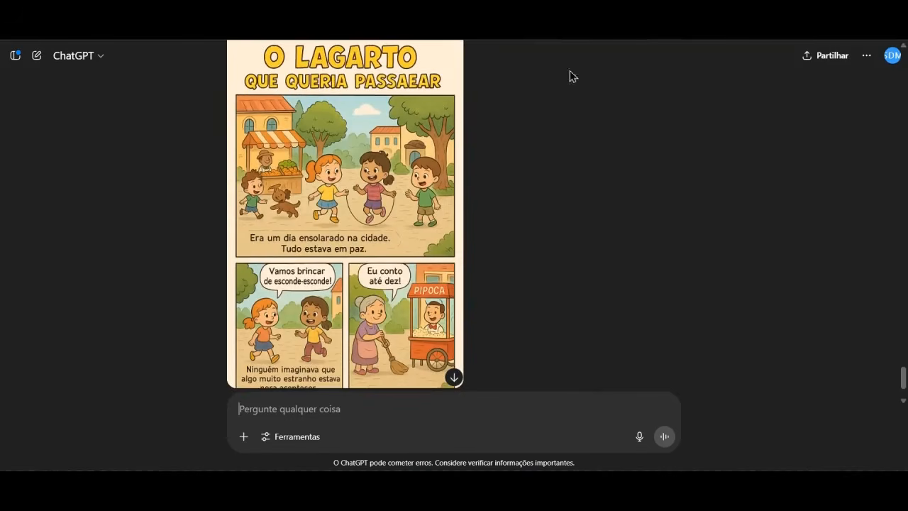
scroll(177, 265, "up", 1)
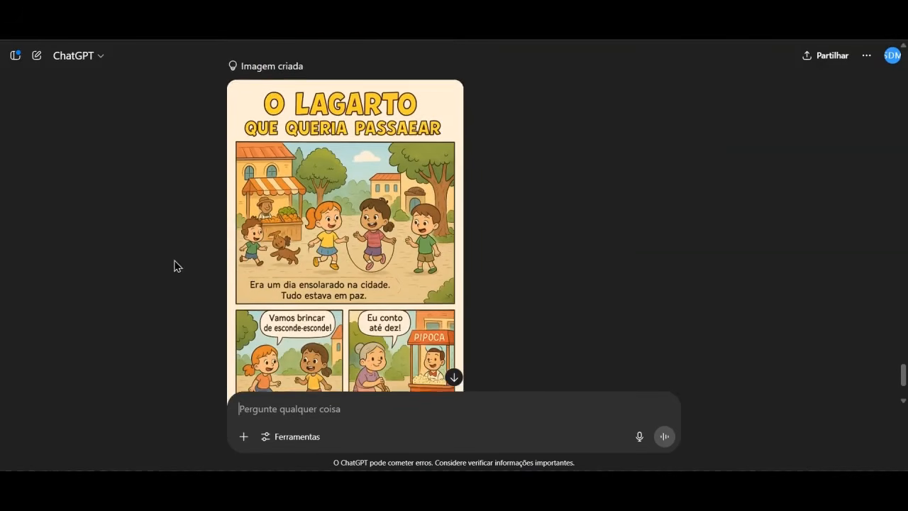
scroll(532, 111, "down", 1)
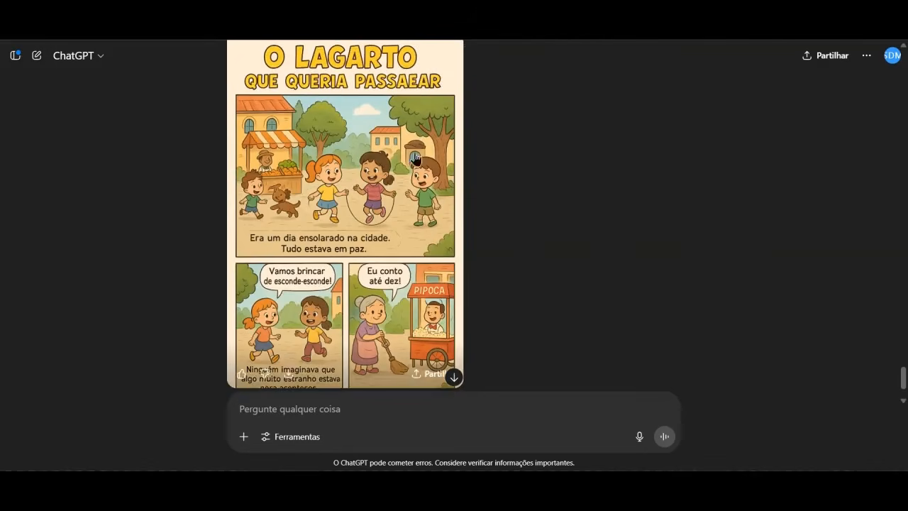
left_click(376, 179)
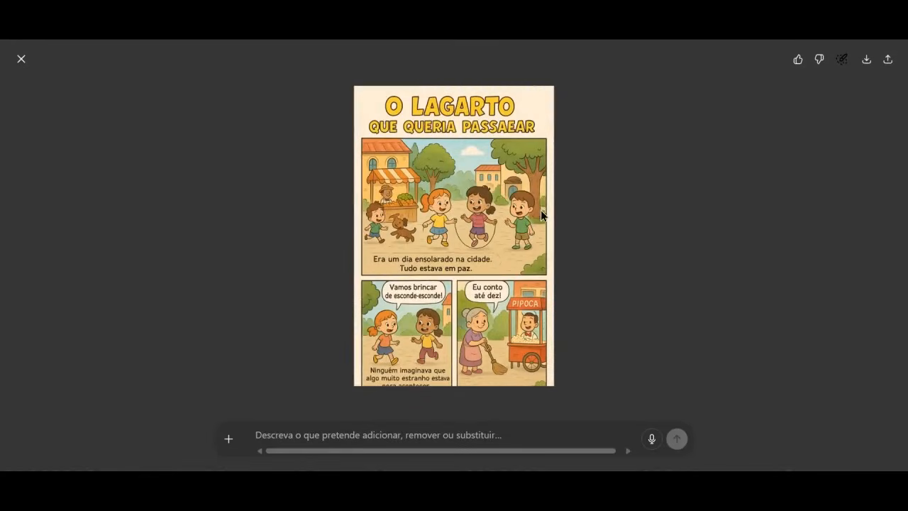
scroll(535, 223, "up", 3)
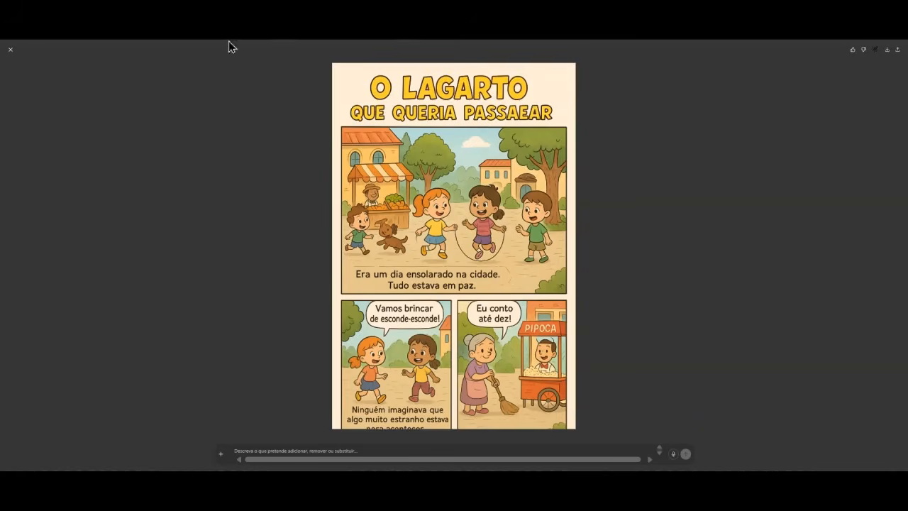
left_click(10, 49)
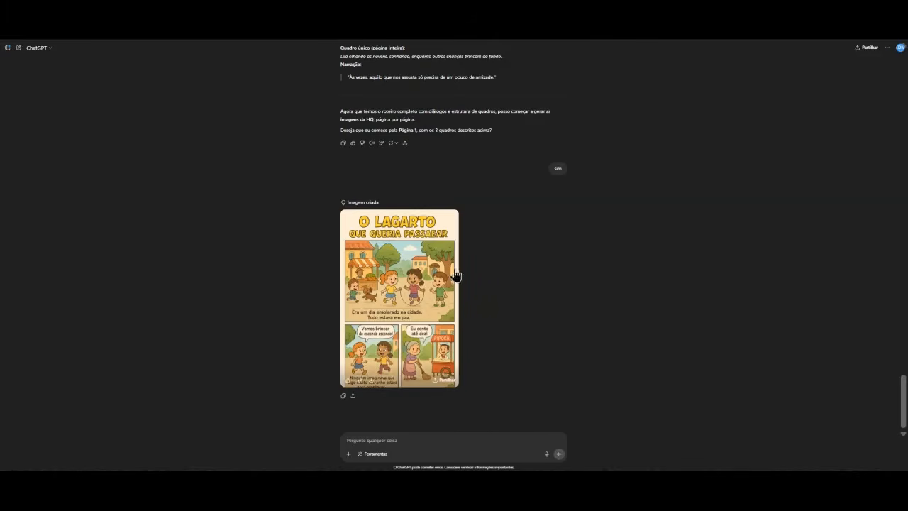
Step: Open the first comic page enlarged, restore the browser zoom to 100%, download the image and close the enlarged view
left_click(399, 283)
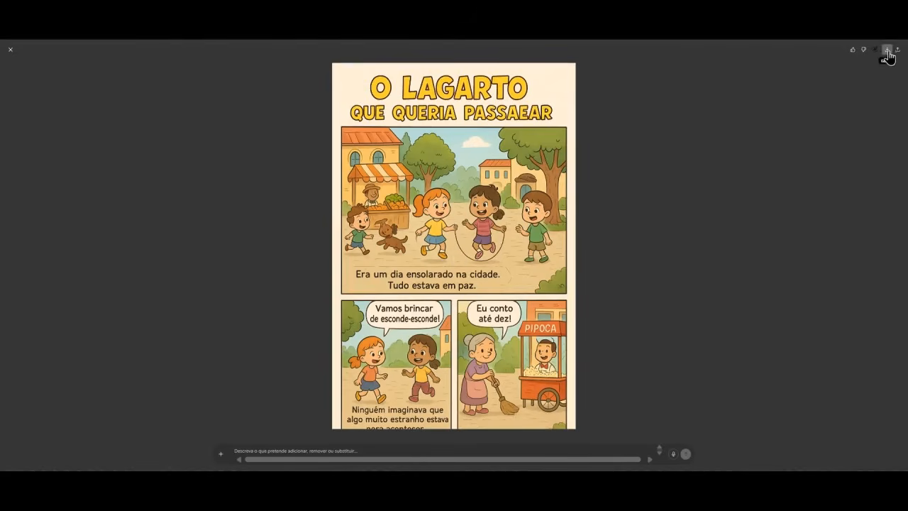
scroll(571, 264, "down", 2)
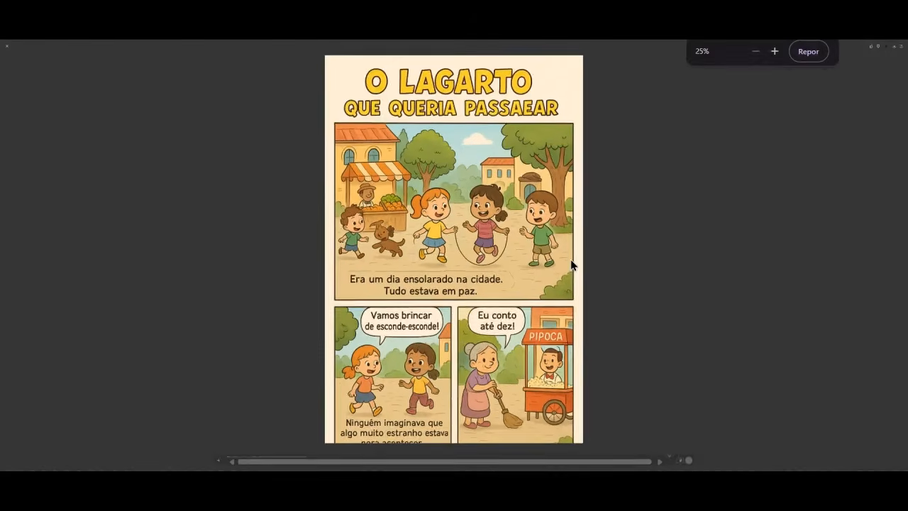
scroll(599, 250, "up", 5)
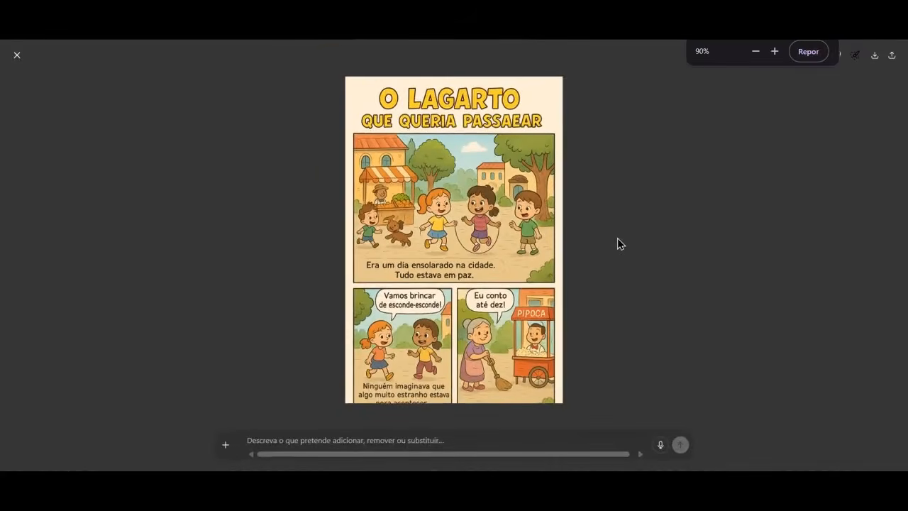
scroll(617, 241, "up", 2)
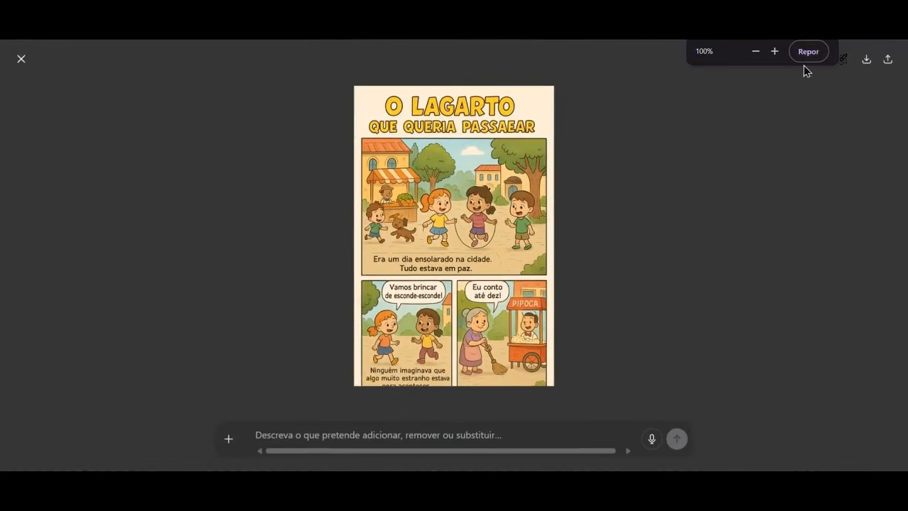
left_click(866, 63)
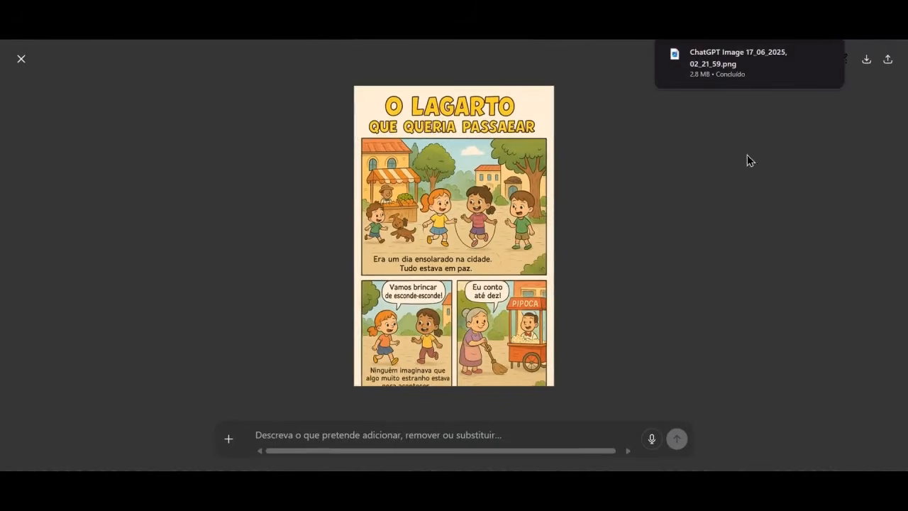
left_click(22, 59)
Step: Send the reply "continue" to generate the next comic page, and view the resulting image down to its last panels
scroll(456, 257, "down", 4)
scroll(457, 270, "down", 10)
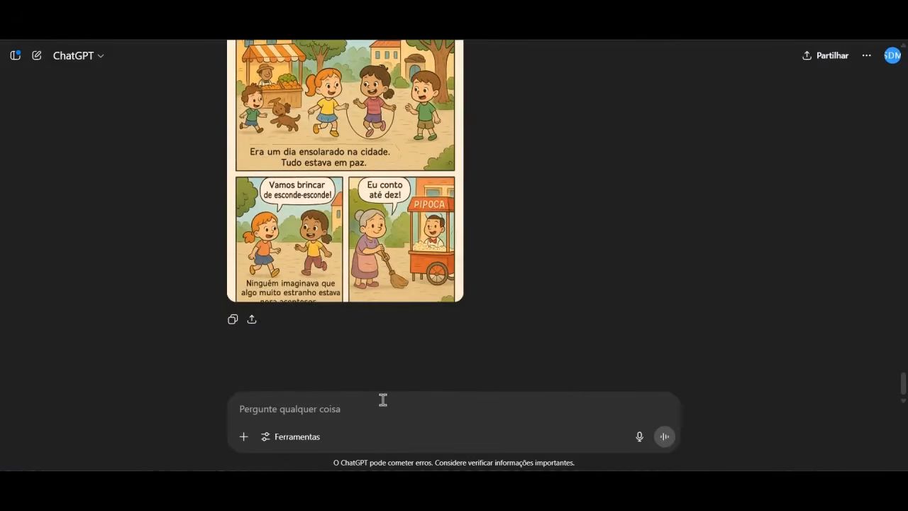
type("continue")
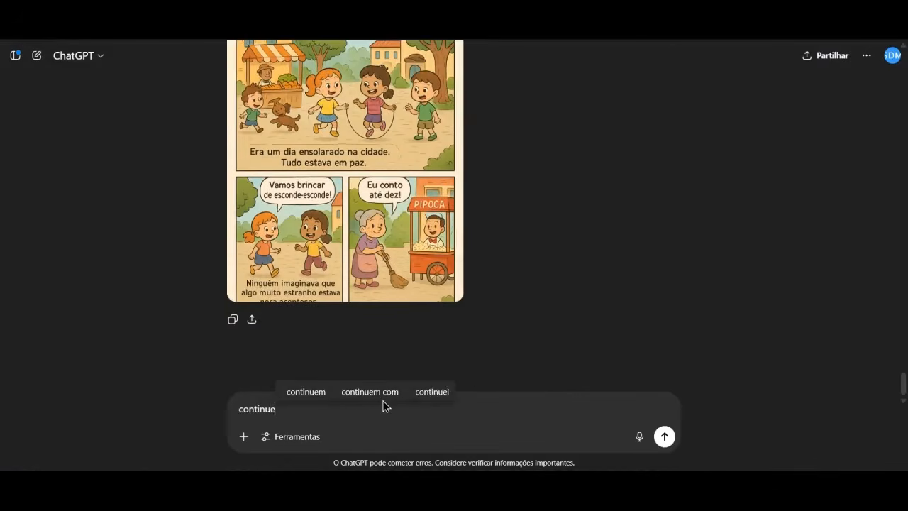
key("Return")
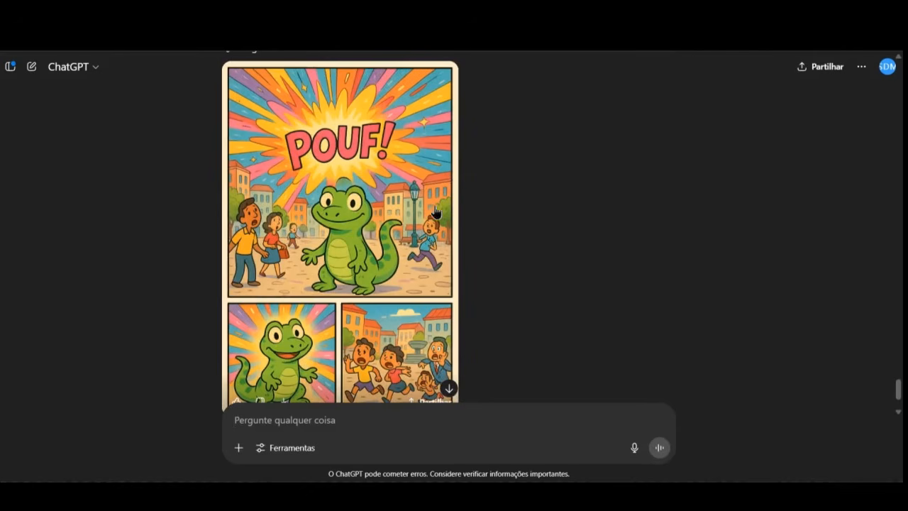
scroll(348, 272, "down", 2)
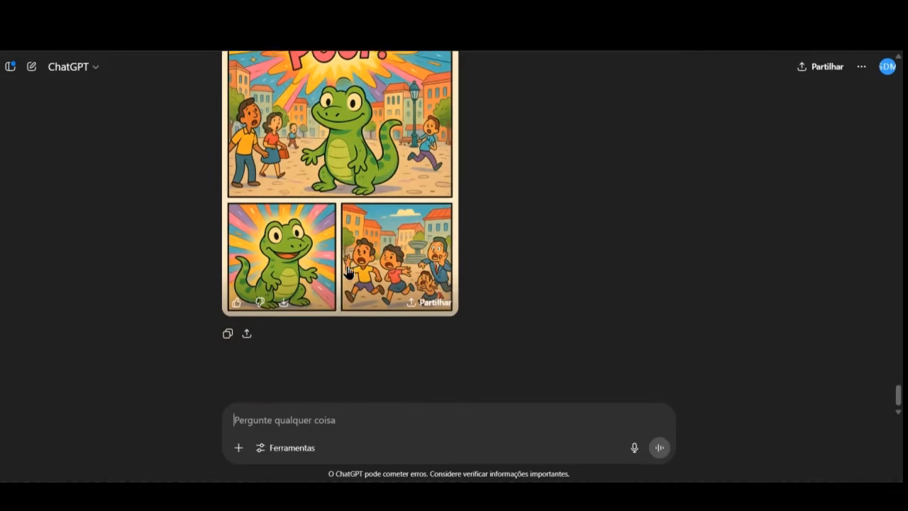
Step: Open the second comic page, with the "POUF!" panel, enlarged, download the image and close the enlarged view
scroll(391, 245, "up", 1)
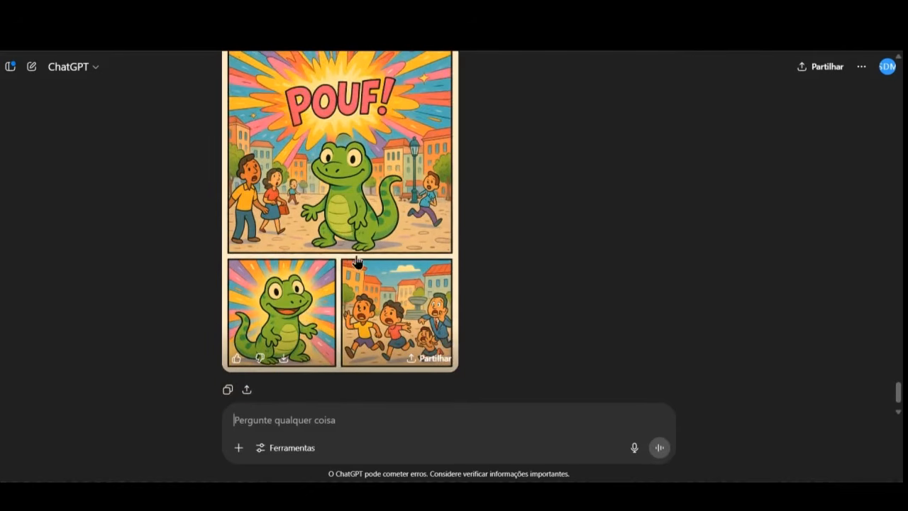
left_click(372, 203)
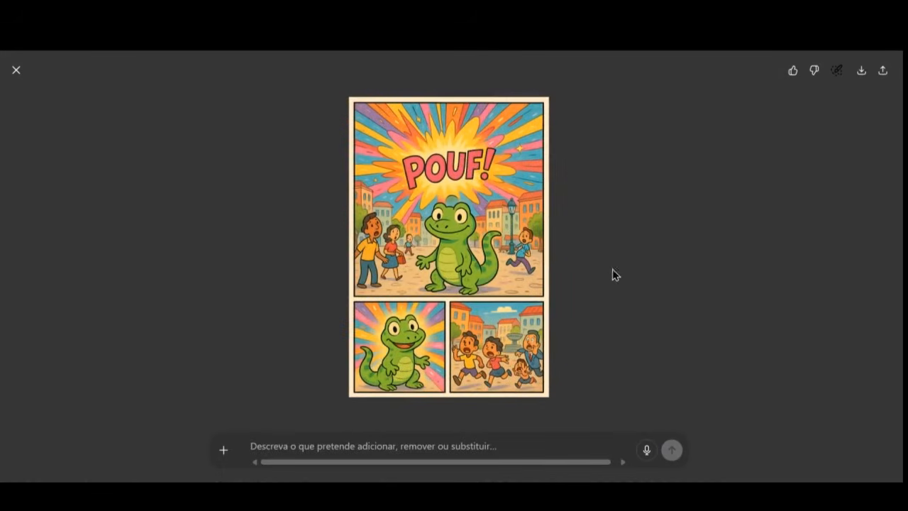
left_click(860, 71)
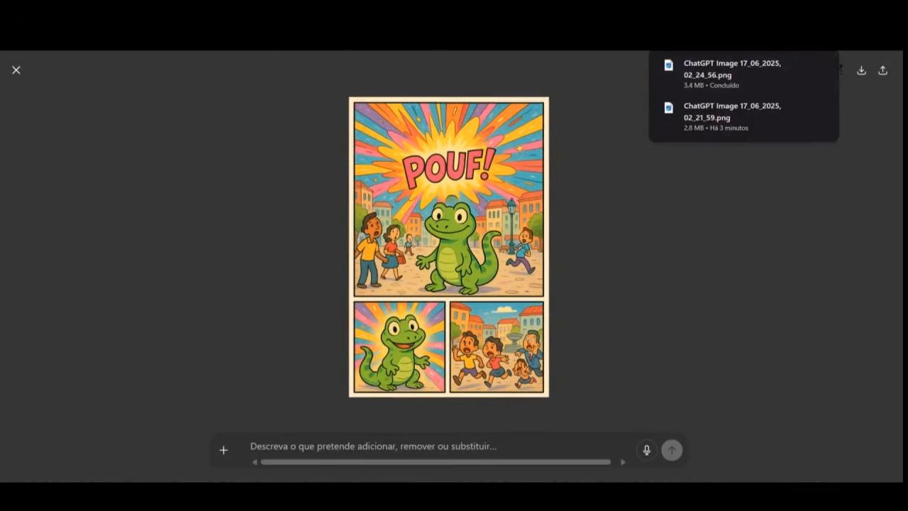
left_click(16, 69)
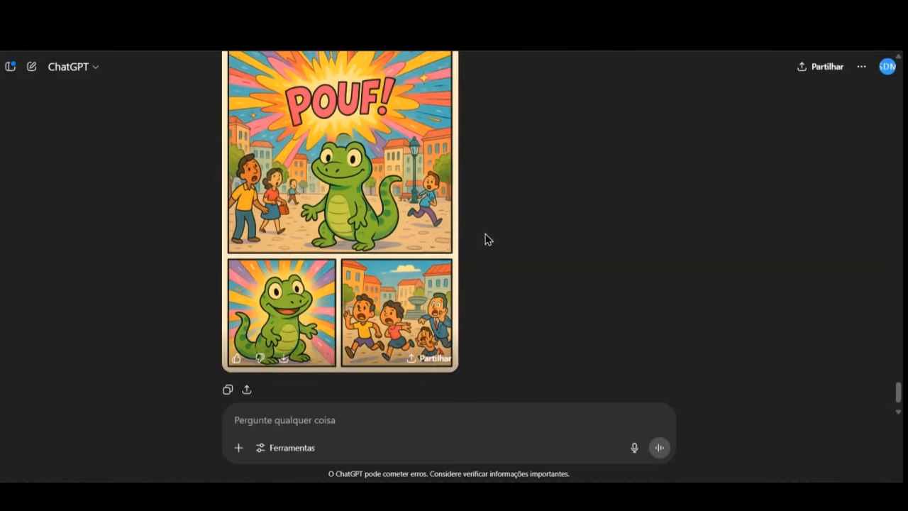
Step: Go back to the comic script and review Página 1 – Um dia comum, highlighting its title and the scene descriptions of Quadros 1 and 2
scroll(323, 242, "up", 3)
scroll(323, 242, "up", 20)
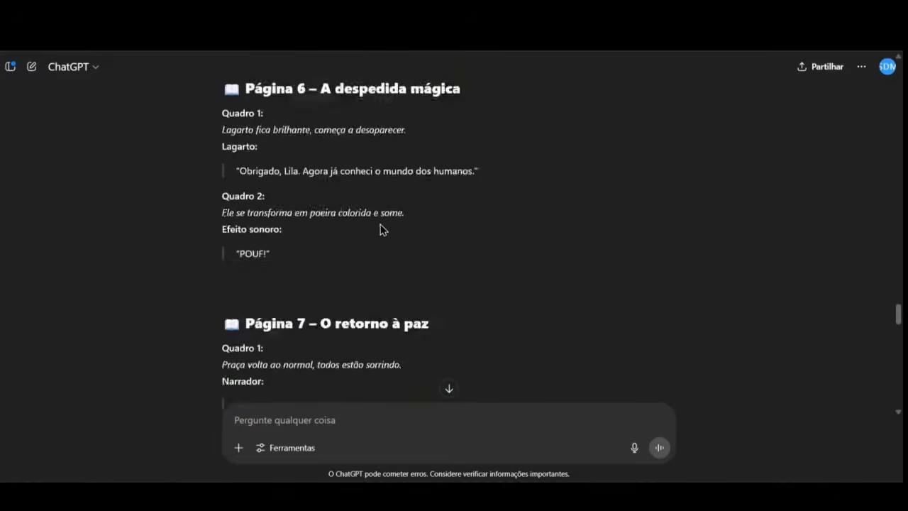
scroll(300, 235, "up", 5)
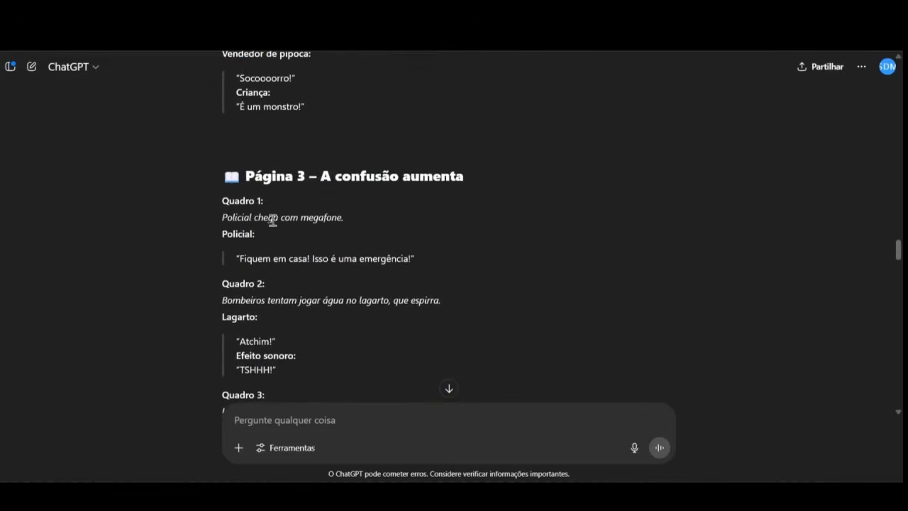
scroll(272, 217, "up", 10)
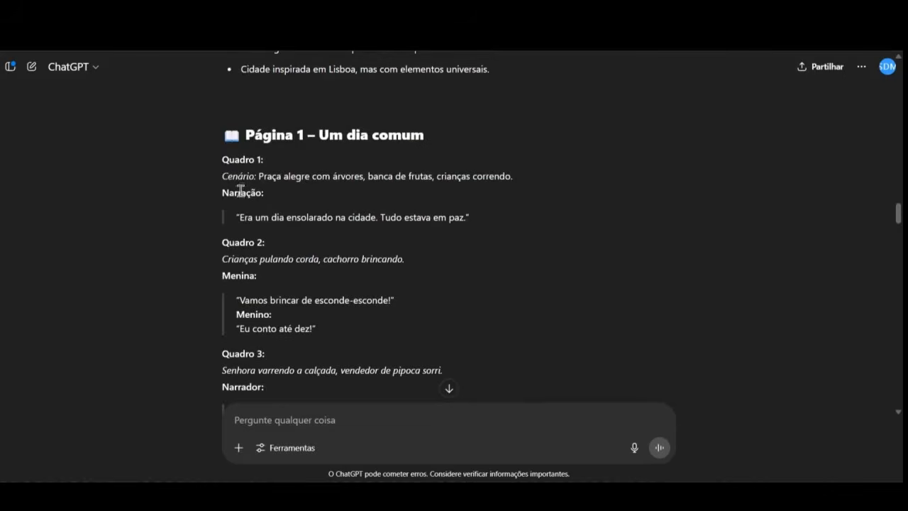
left_click_drag(318, 135, 424, 135)
left_click(255, 176)
left_click_drag(277, 176, 517, 183)
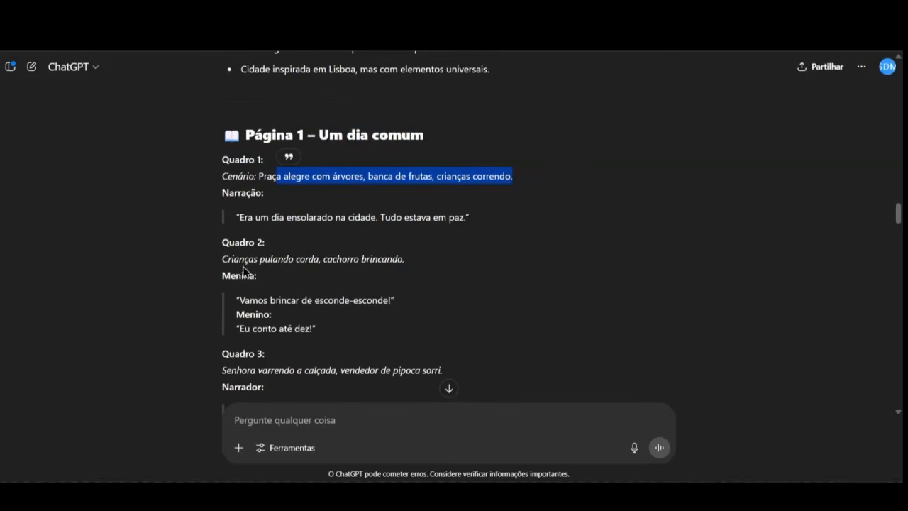
left_click_drag(227, 257, 405, 260)
scroll(286, 273, "down", 1)
scroll(226, 234, "down", 2)
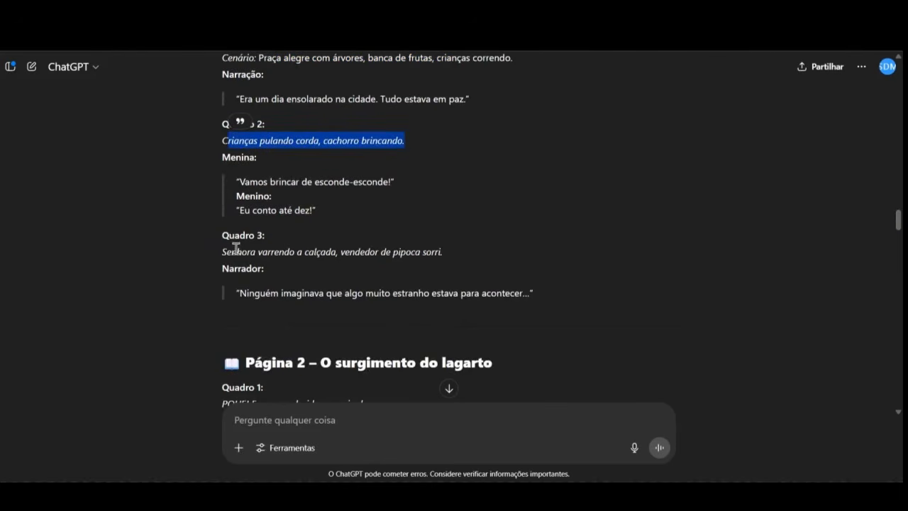
Step: Review the Página 2 – O surgimento do lagarto script, highlighting the coloured-smoke scene and the lizard's thought, and read on to Página 3
scroll(368, 225, "down", 4)
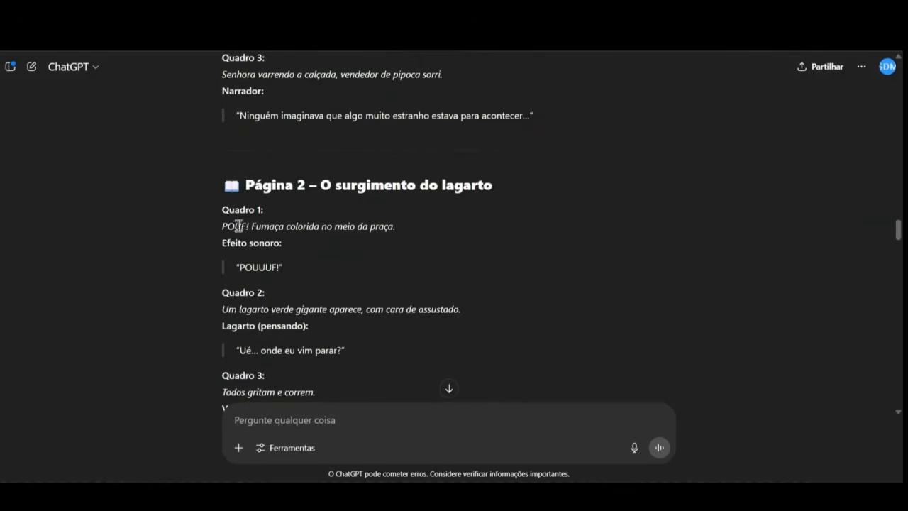
left_click_drag(248, 230, 442, 225)
scroll(288, 264, "down", 3)
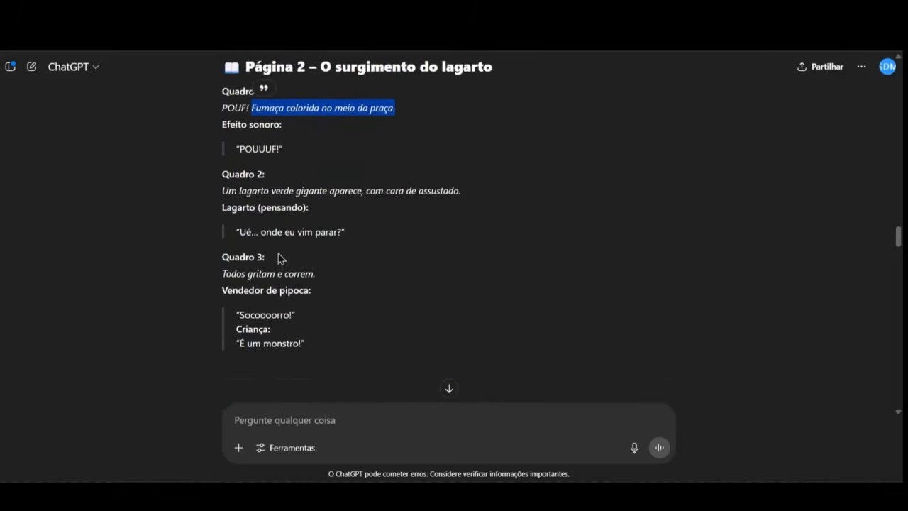
left_click_drag(245, 232, 354, 229)
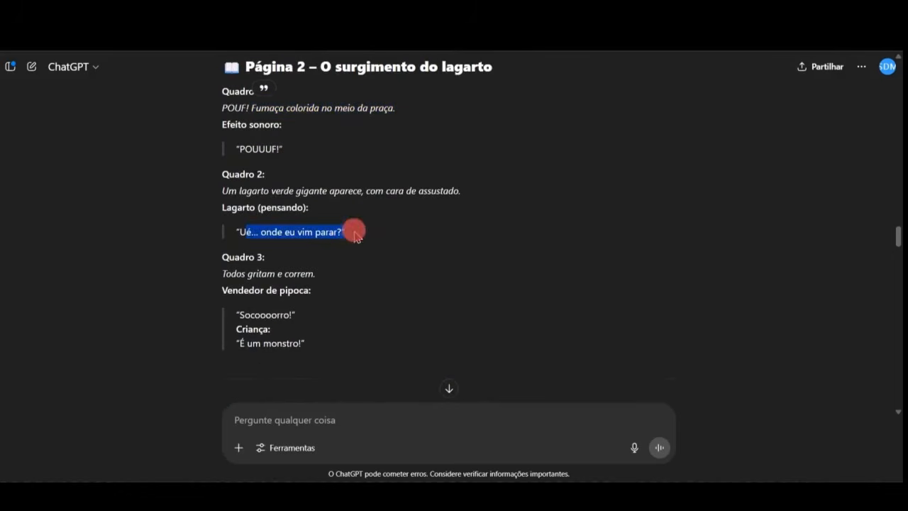
left_click(291, 258)
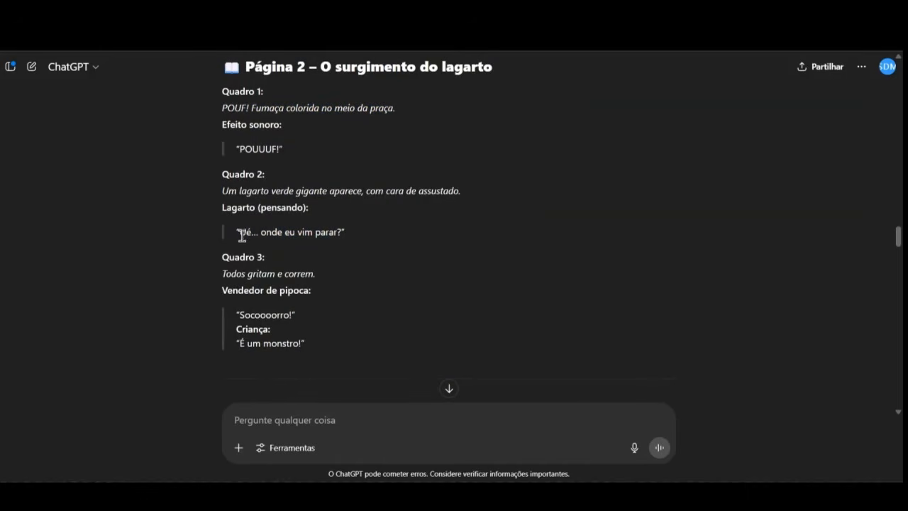
left_click_drag(345, 231, 235, 231)
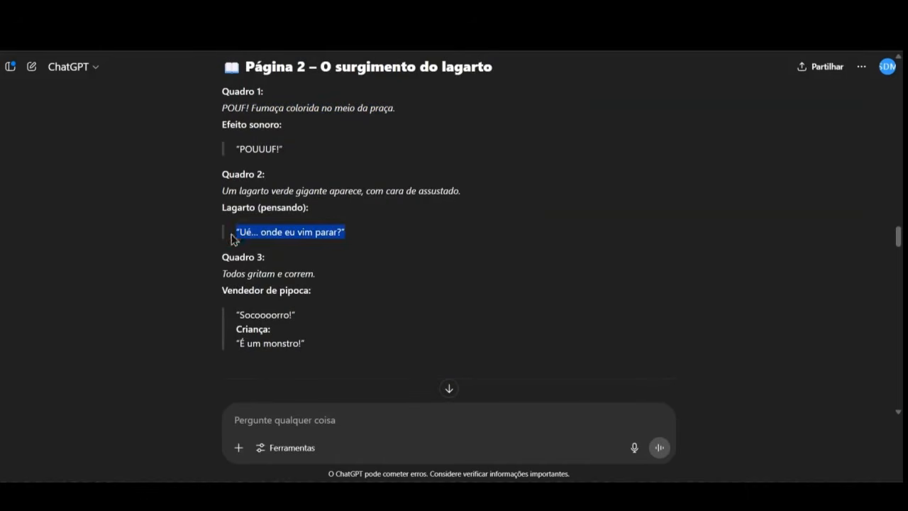
left_click(327, 261)
scroll(401, 218, "down", 1)
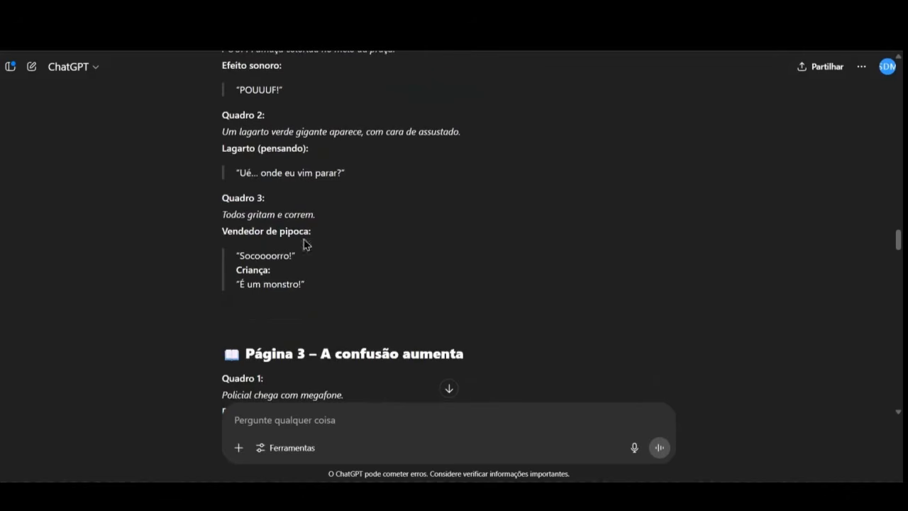
scroll(345, 253, "down", 2)
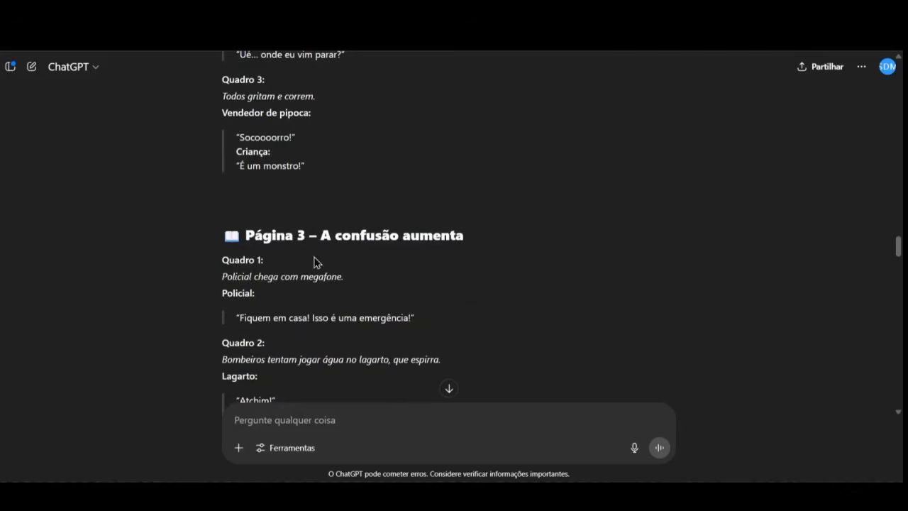
Step: Write the reply "Siga em frente.", recheck Quadro 3 of the Página 2 script, and send the reply to generate the next comic page
left_click(316, 420)
type("Siga e")
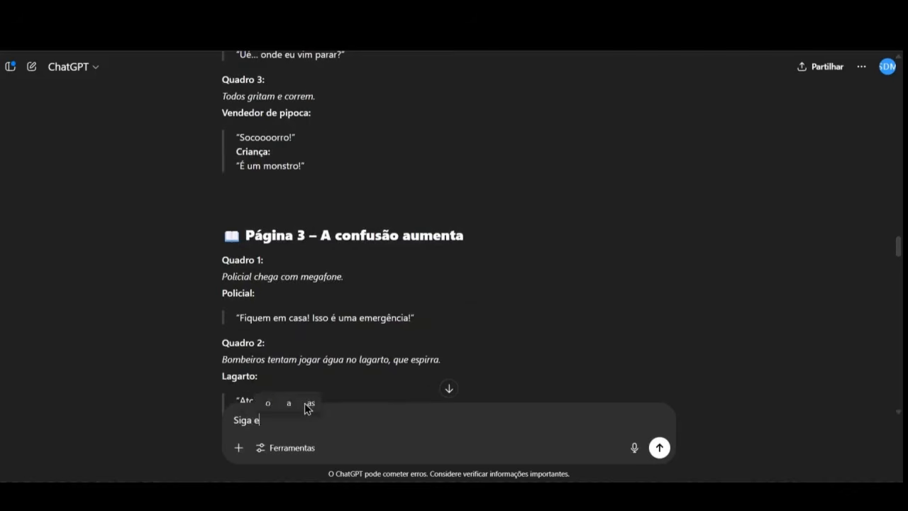
type("m frente.")
scroll(353, 278, "up", 2)
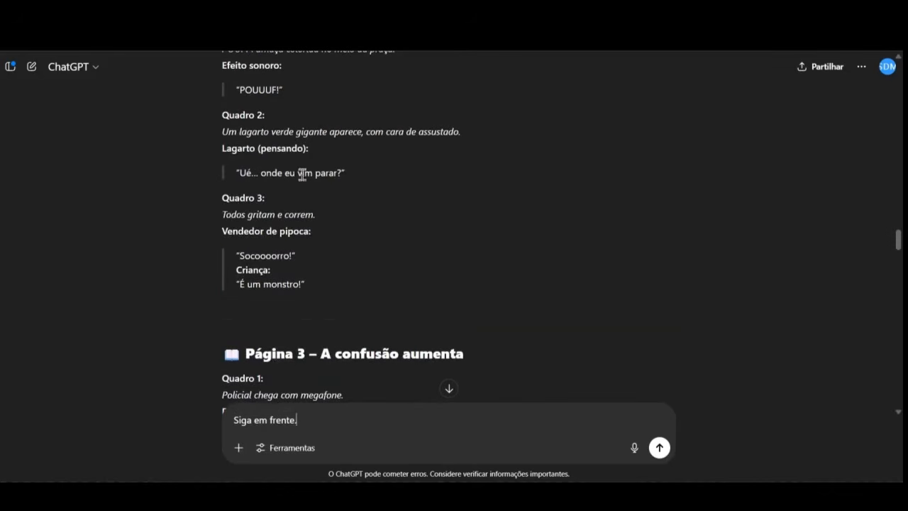
left_click_drag(222, 197, 351, 225)
left_click(375, 228)
left_click(333, 419)
scroll(324, 293, "down", 3)
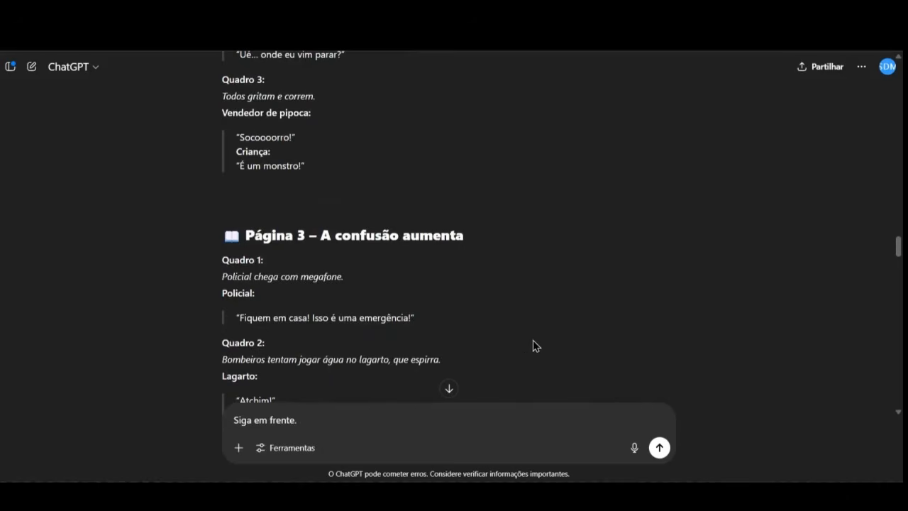
left_click(663, 449)
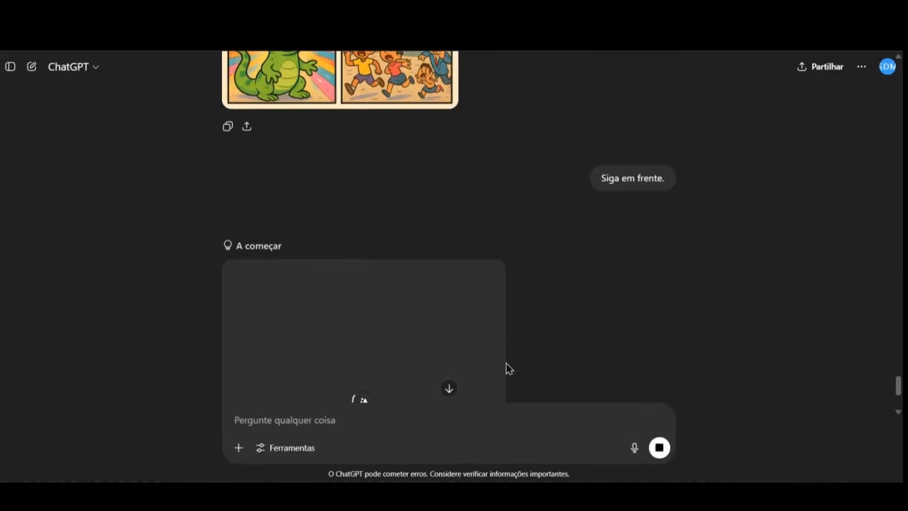
Step: Examine the newly generated comic page from its first panels to its last, including the speech bubble
scroll(593, 321, "down", 2)
scroll(595, 311, "down", 1)
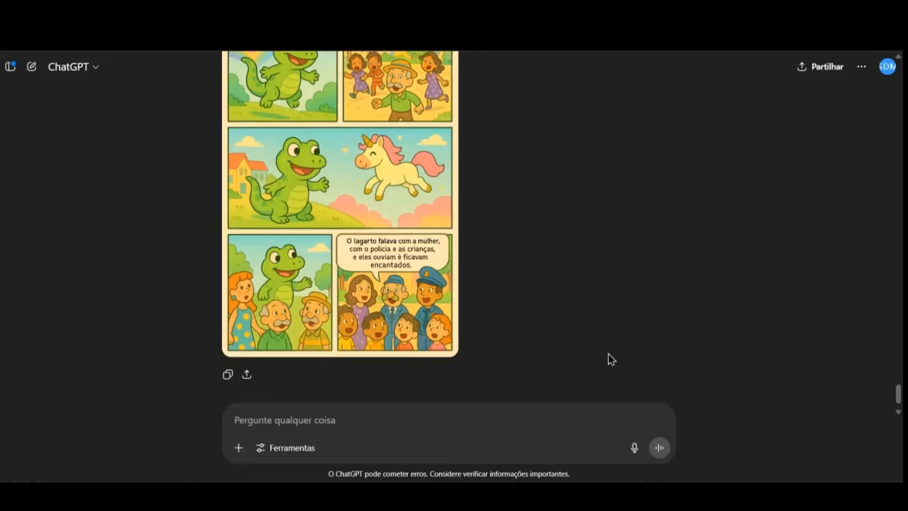
scroll(608, 355, "up", 1)
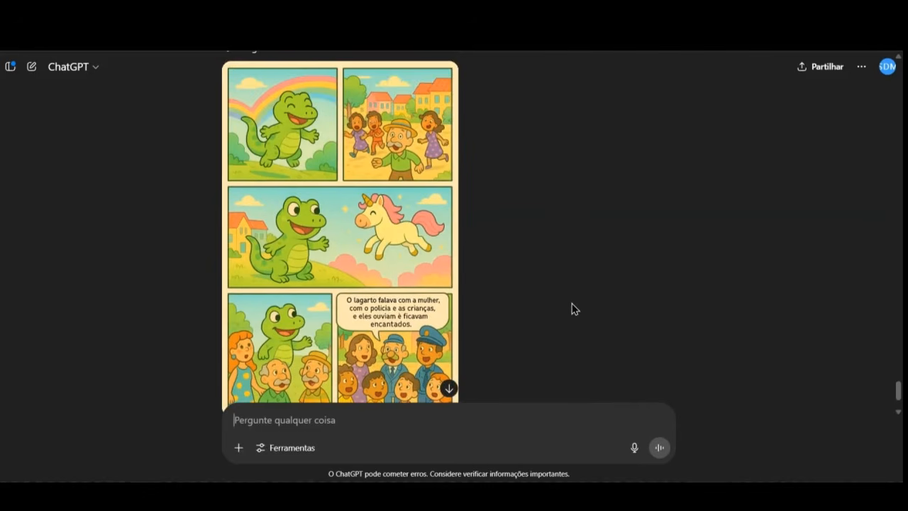
scroll(543, 212, "down", 1)
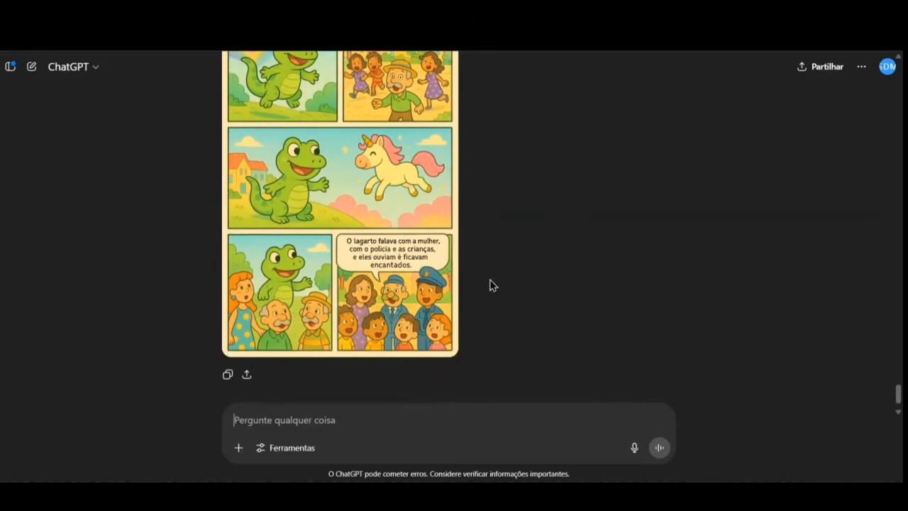
scroll(512, 227, "up", 1)
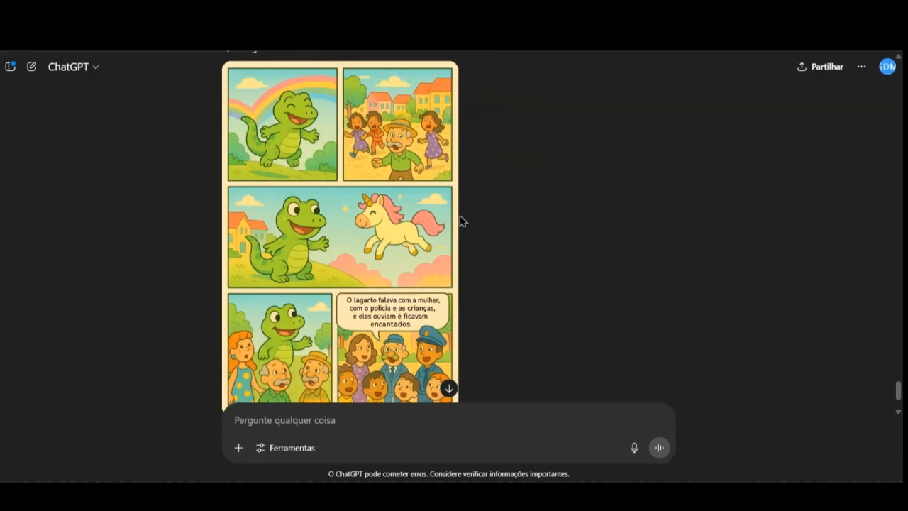
Step: Go back to the comic script, pass Páginas 6 to 3, and highlight the scene and lines of Quadro 3 in Página 2
scroll(479, 276, "up", 15)
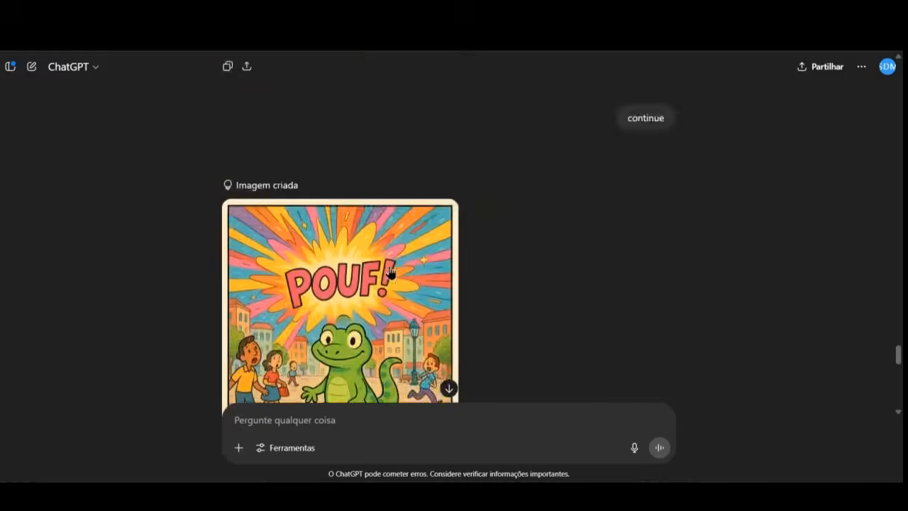
scroll(390, 266, "up", 10)
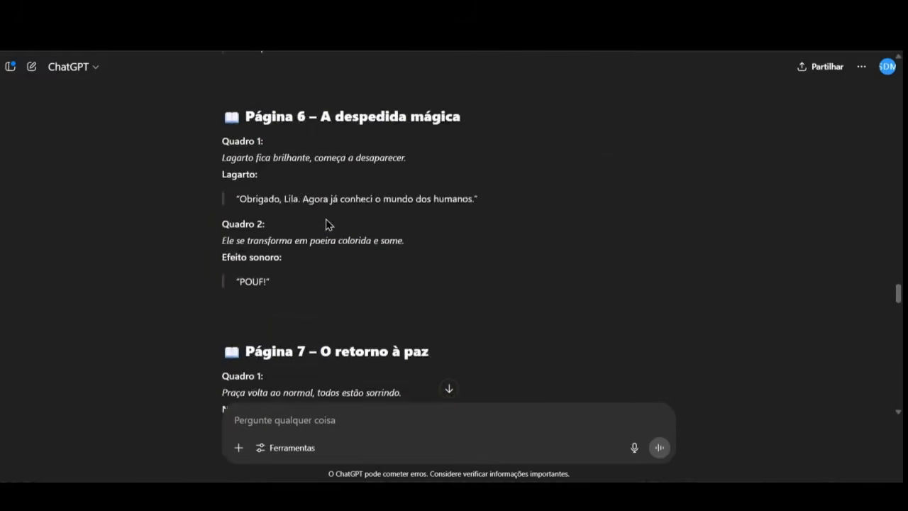
scroll(324, 218, "up", 5)
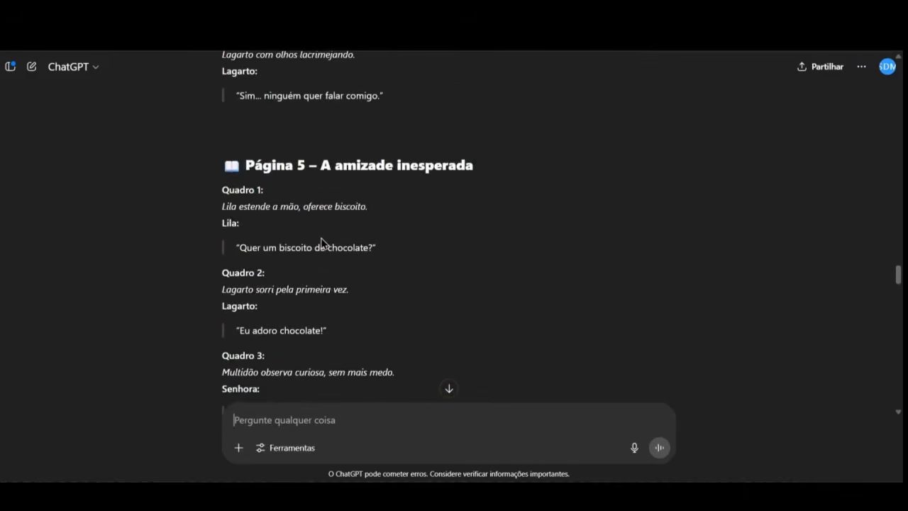
scroll(321, 242, "down", 5)
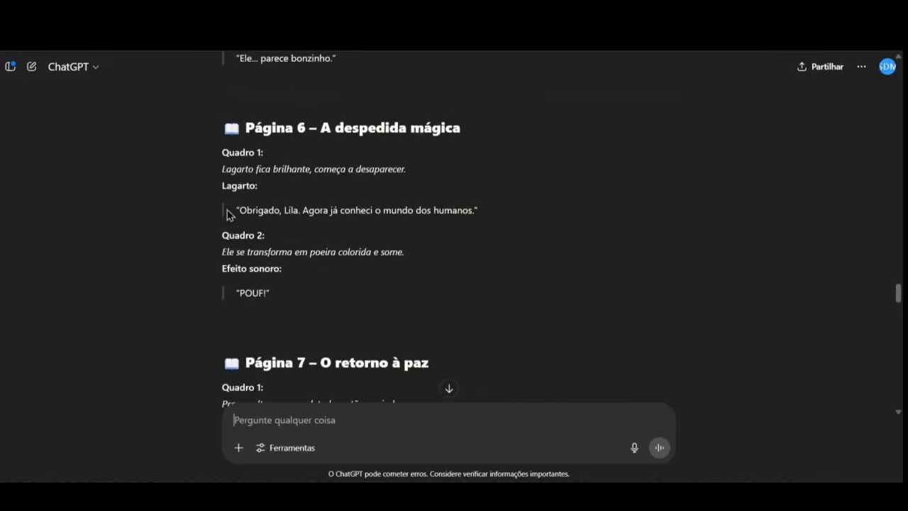
scroll(227, 215, "up", 10)
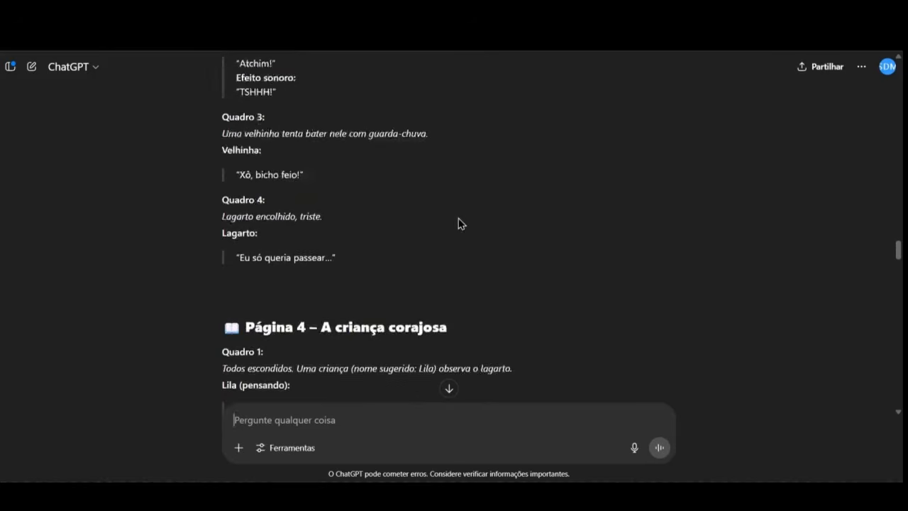
scroll(457, 224, "up", 8)
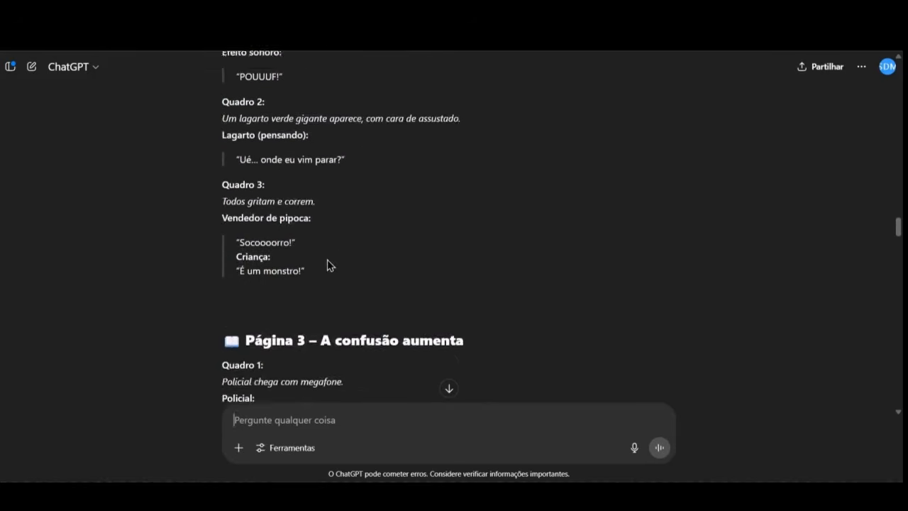
scroll(330, 265, "up", 1)
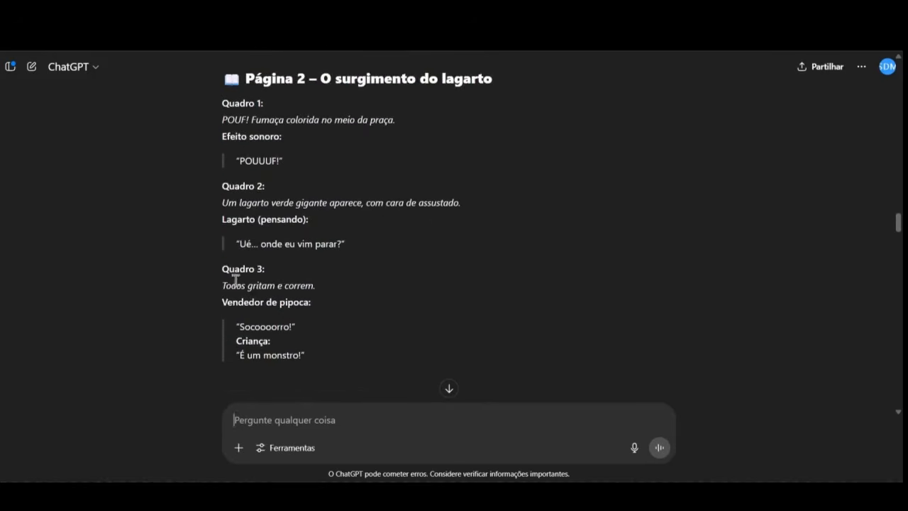
left_click_drag(222, 285, 300, 341)
scroll(345, 238, "down", 2)
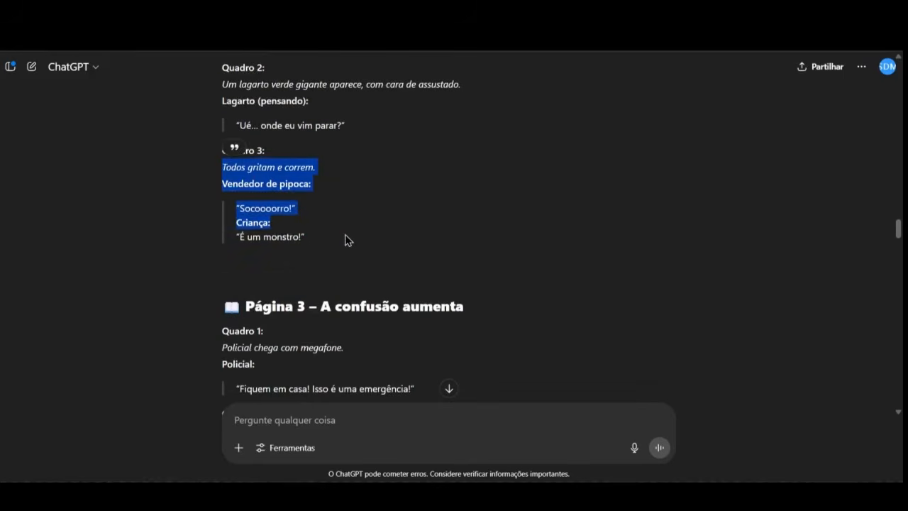
left_click(324, 215)
scroll(204, 261, "up", 2)
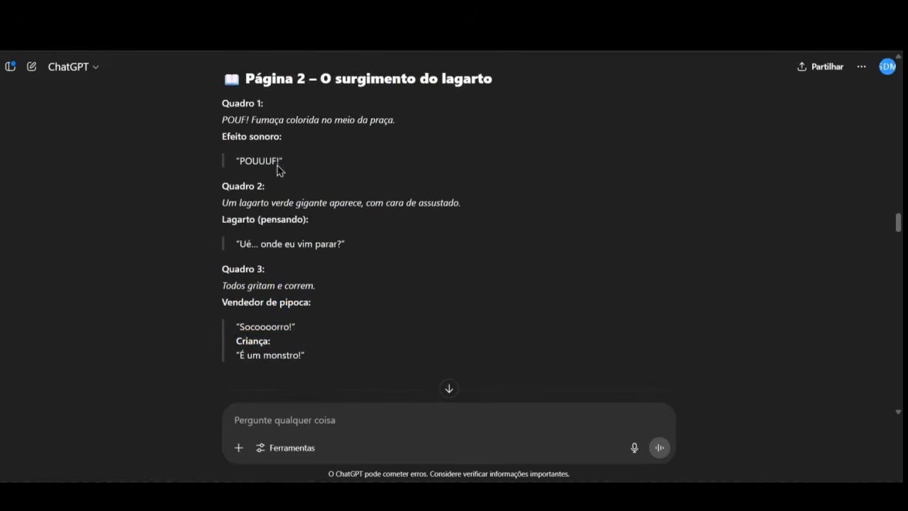
Step: Recheck Página 2, highlighting Quadro 1's coloured smoke with its sound effect and Quadro 2's frightened giant lizard
left_click_drag(230, 122, 356, 164)
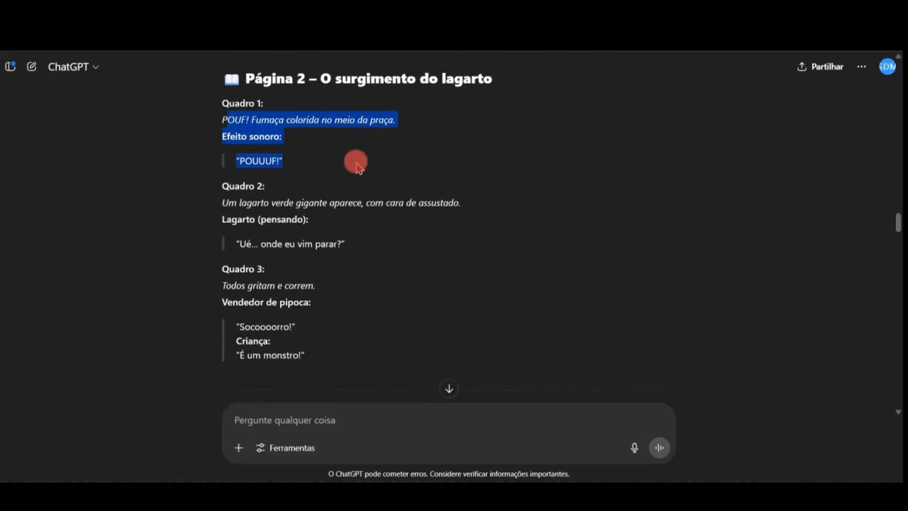
left_click(231, 205)
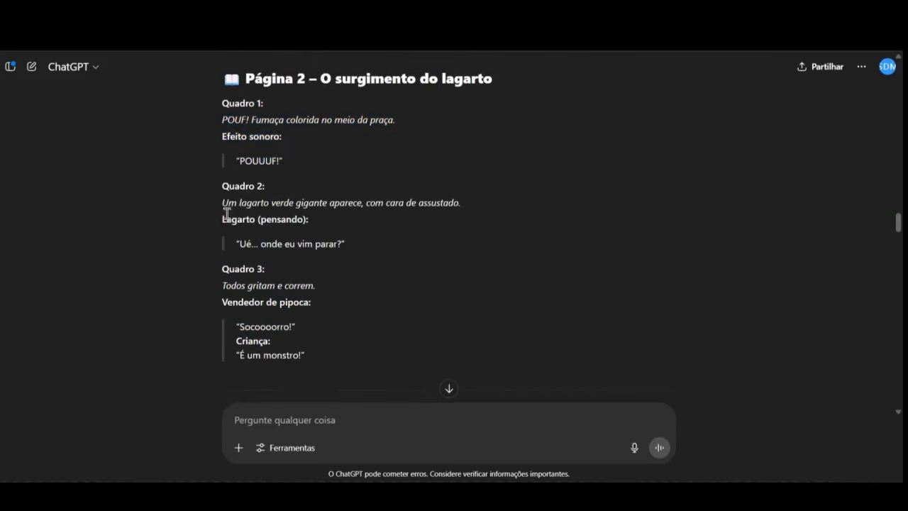
left_click_drag(237, 203, 461, 204)
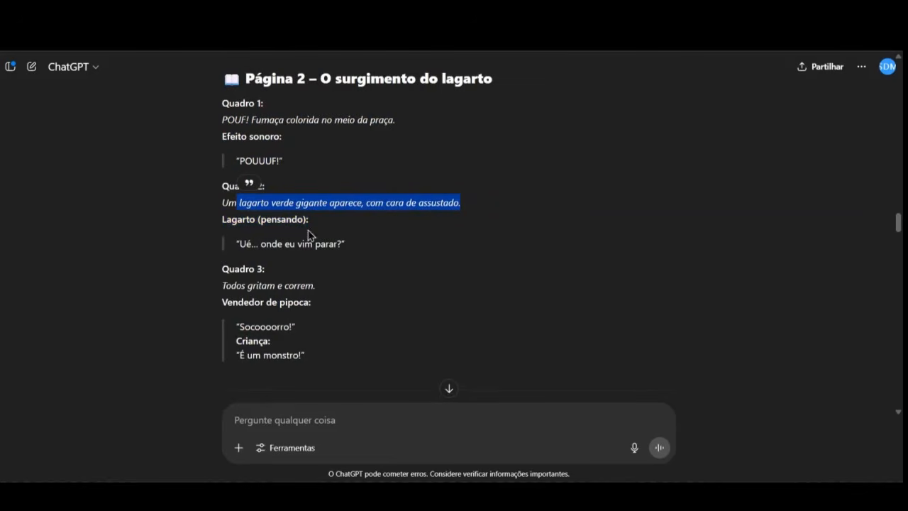
Step: Highlight Quadro 3 of Página 2, covering the fleeing crowd and the lines of the popcorn vendor and the child
left_click_drag(227, 285, 359, 273)
scroll(358, 273, "down", 2)
left_click(274, 181)
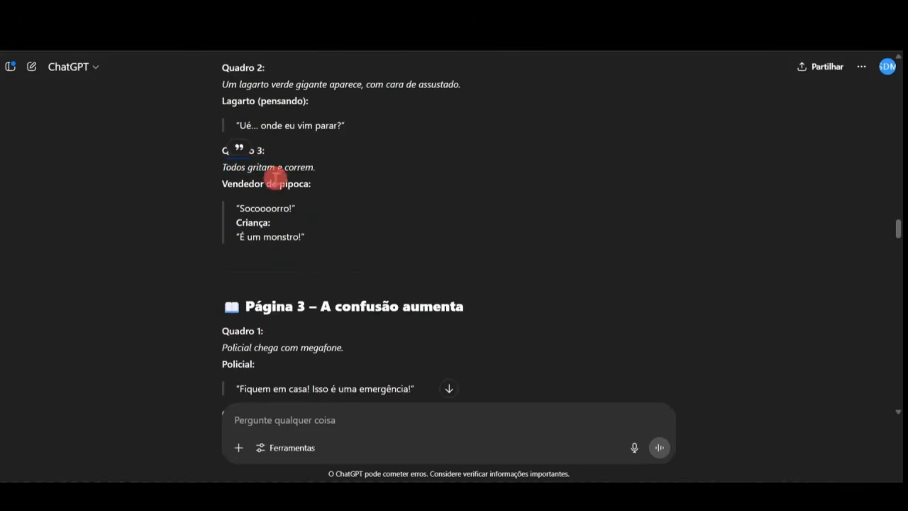
left_click_drag(224, 207, 327, 244)
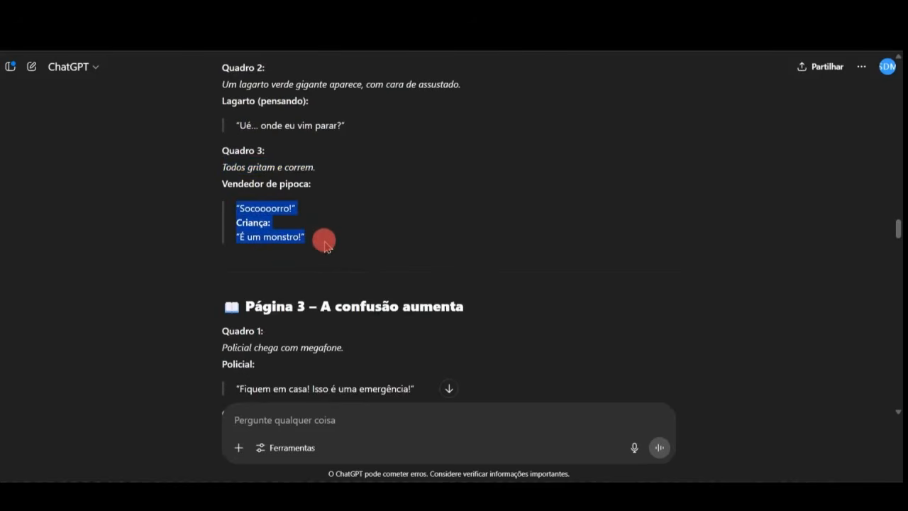
left_click(371, 220)
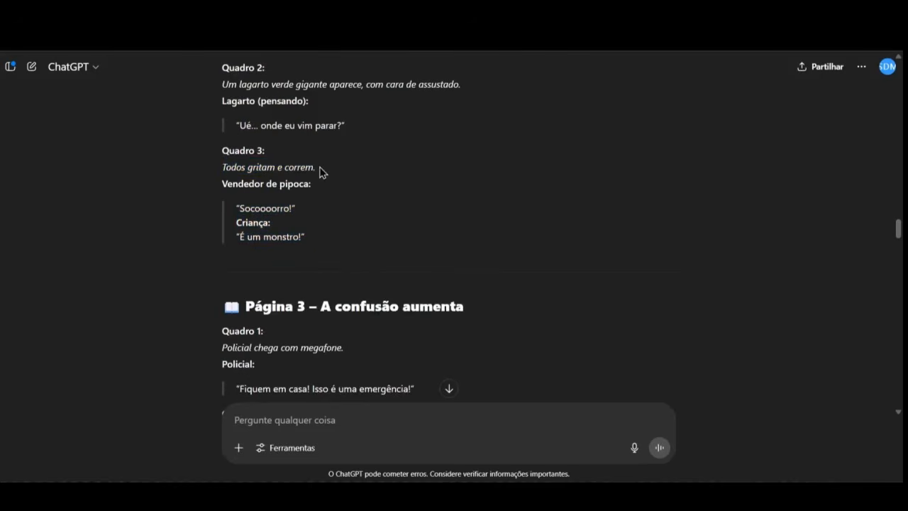
left_click(222, 151)
left_click_drag(222, 150, 334, 197)
left_click(305, 227)
left_click_drag(221, 151, 314, 162)
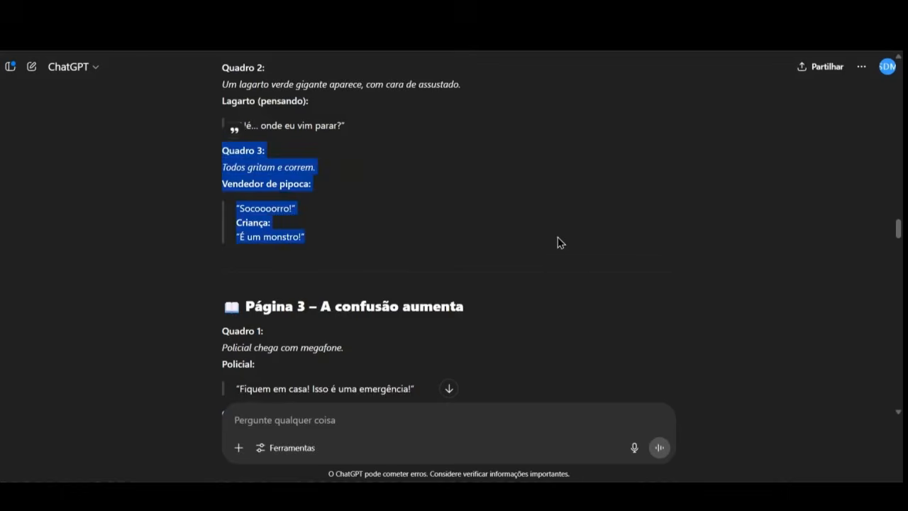
Step: Compare the Página 2 script with the generated comic images, checking the POUF! page and its fleeing-crowd panel
scroll(560, 243, "down", 15)
scroll(458, 296, "down", 10)
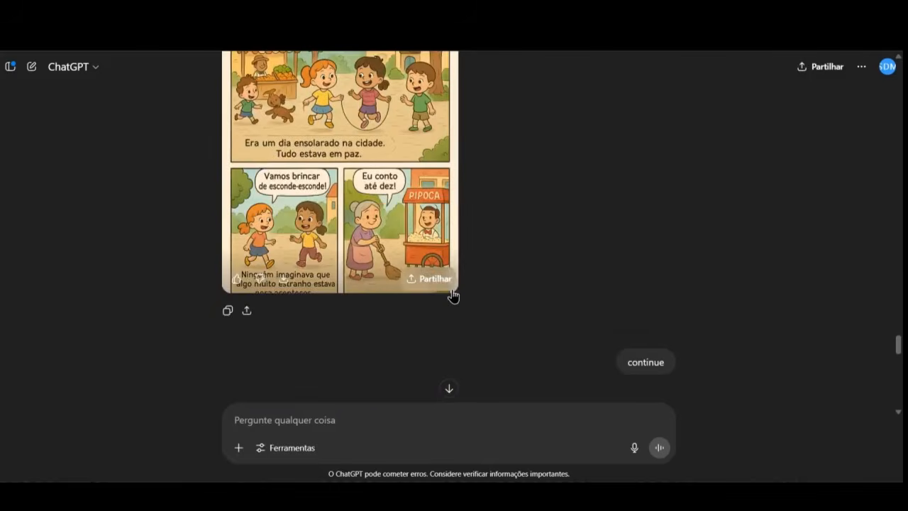
scroll(454, 294, "up", 1)
scroll(454, 294, "down", 3)
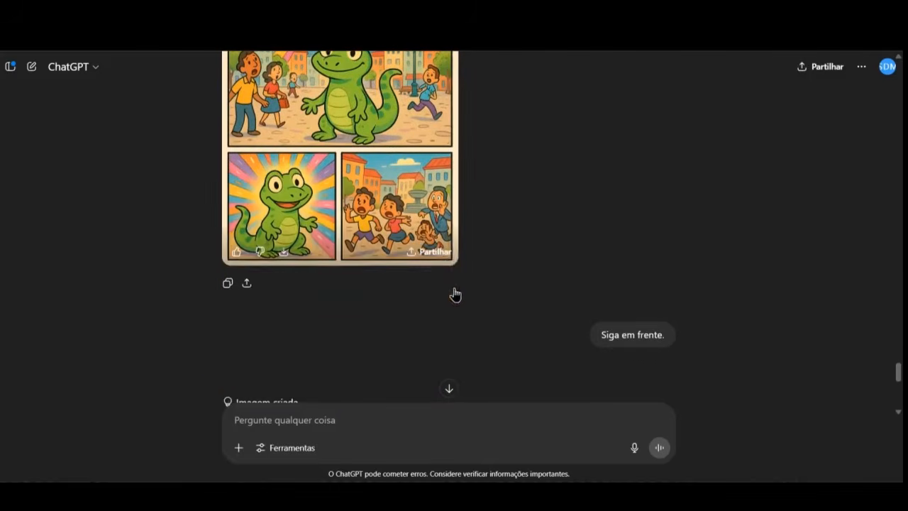
scroll(319, 307, "up", 2)
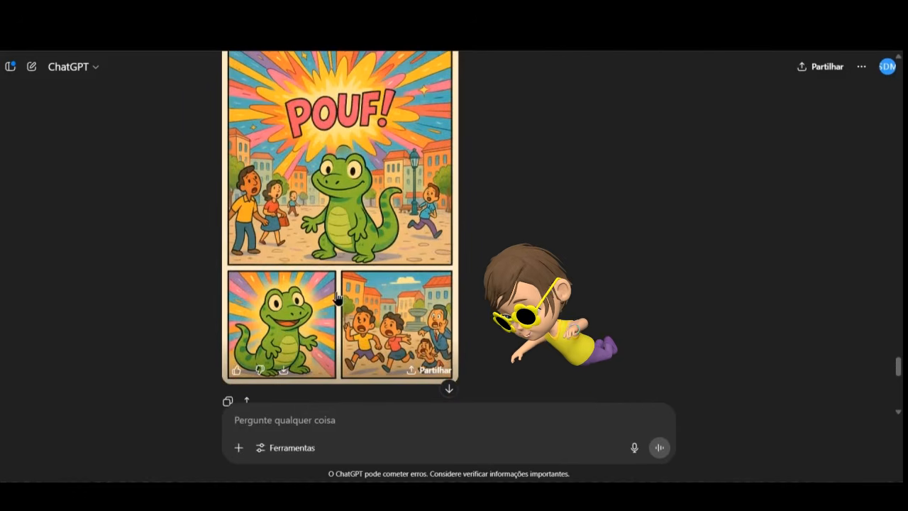
Step: Return to Quadro 3 of the Página 2 script and start a prompt with "Ilustre agora as seguintes cenas:"
scroll(461, 260, "up", 8)
scroll(483, 238, "up", 15)
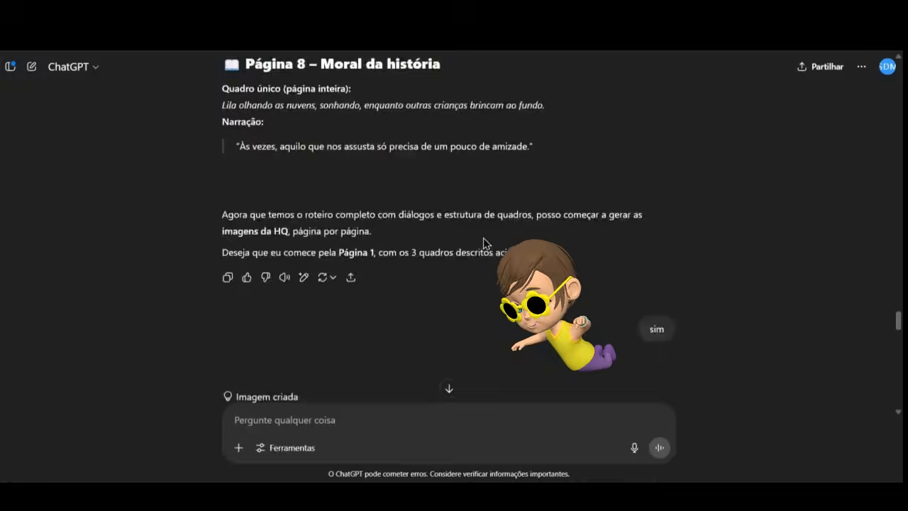
scroll(481, 213, "up", 5)
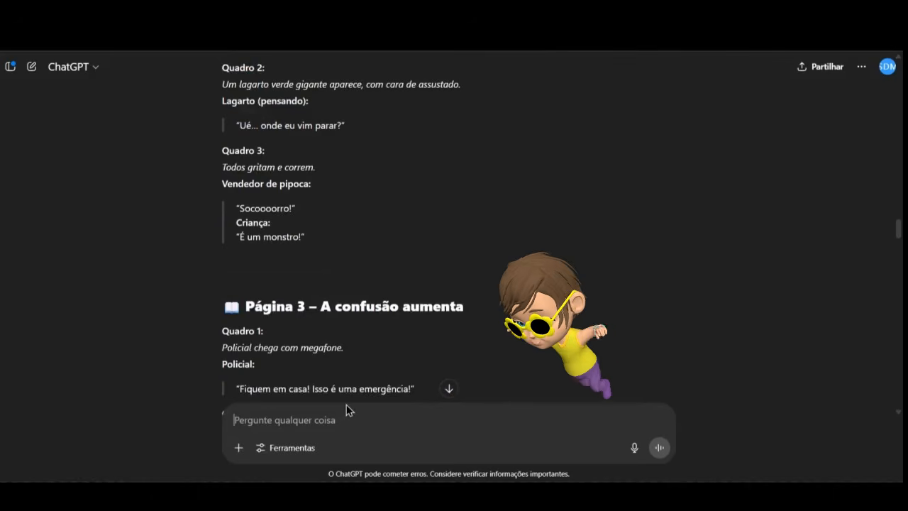
left_click(346, 405)
type("Ilustre agora e")
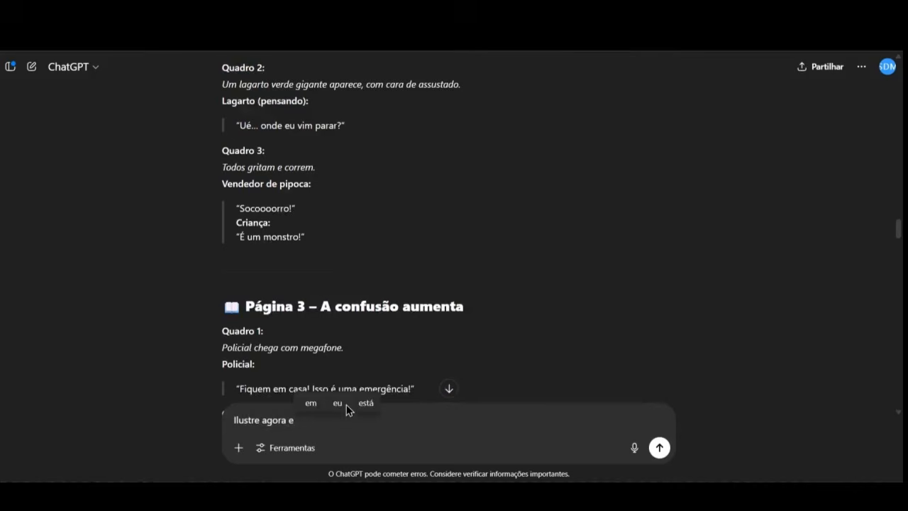
key("BackSpace")
type("as seguintes ")
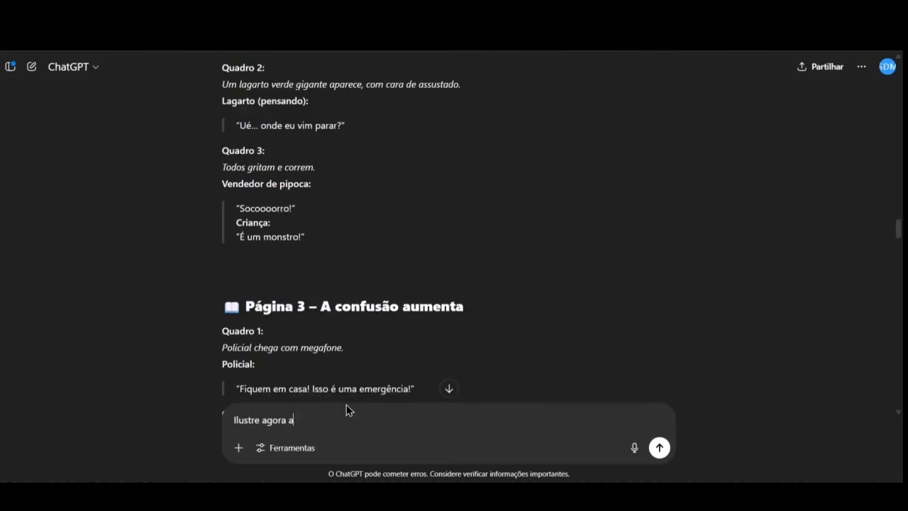
type("cenas:")
Step: Copy Quadro 3's text without its heading into the prompt, from "Todos gritam e correm." to "É um monstro!"
left_click_drag(222, 156, 324, 237)
left_click(455, 417)
left_click_drag(223, 168, 332, 243)
left_click(417, 428)
type("Todos gritam e correm. Vendedor de pipoca:  \"Socooorro!\" Criança: \"É um monstro!\"")
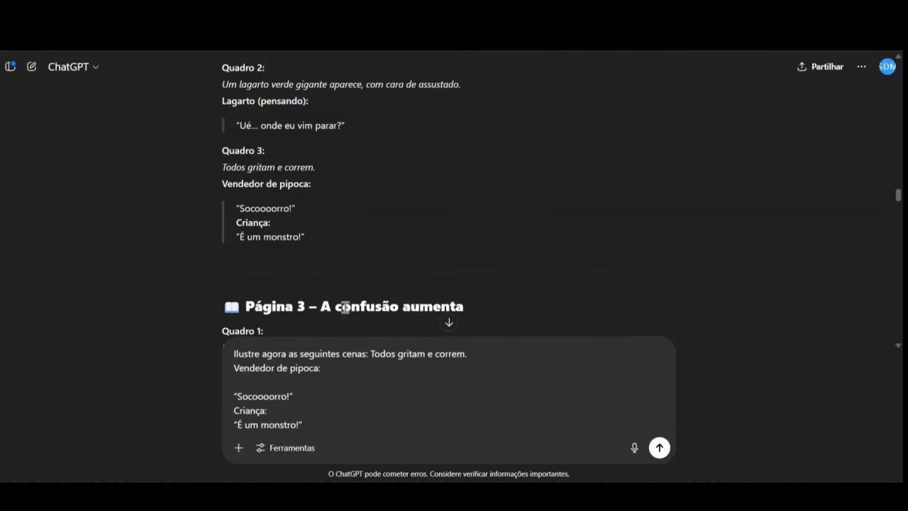
Step: Append the Página 3 script to the prompt, starting from "Quadro 1: Policial chega com megafone.", and send it to generate the illustration
scroll(345, 306, "down", 3)
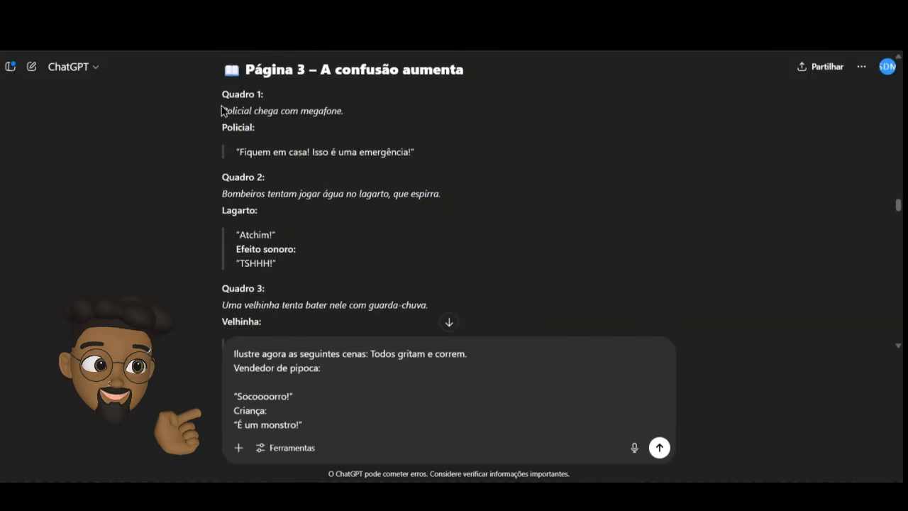
left_click_drag(222, 93, 434, 229)
scroll(431, 183, "down", 1)
scroll(426, 193, "down", 1)
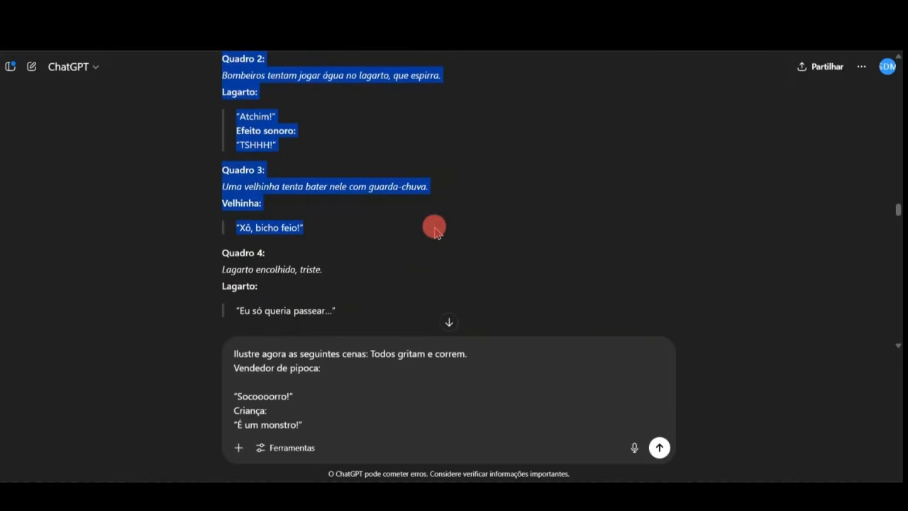
left_click_drag(434, 229, 418, 197)
scroll(395, 305, "down", 2)
left_click(375, 425)
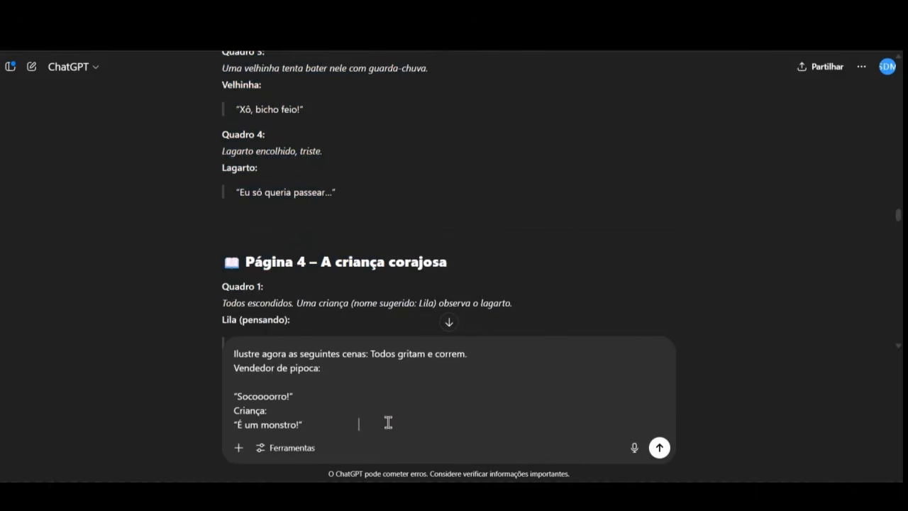
type("Quadro 1: Policial chega com megafone.")
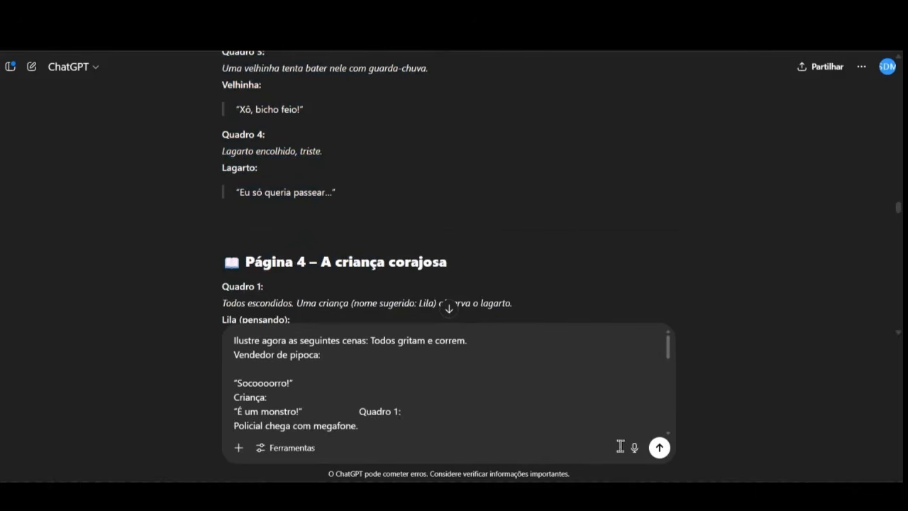
left_click(661, 453)
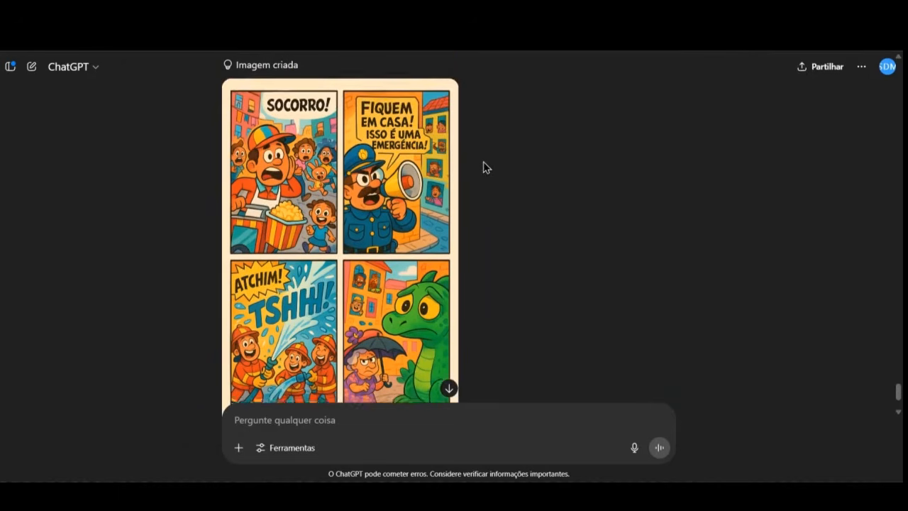
Step: Examine the new four-panel comic page, checking the vendor, policeman, firefighters and old lady with the lizard
scroll(485, 168, "down", 1)
scroll(467, 219, "up", 1)
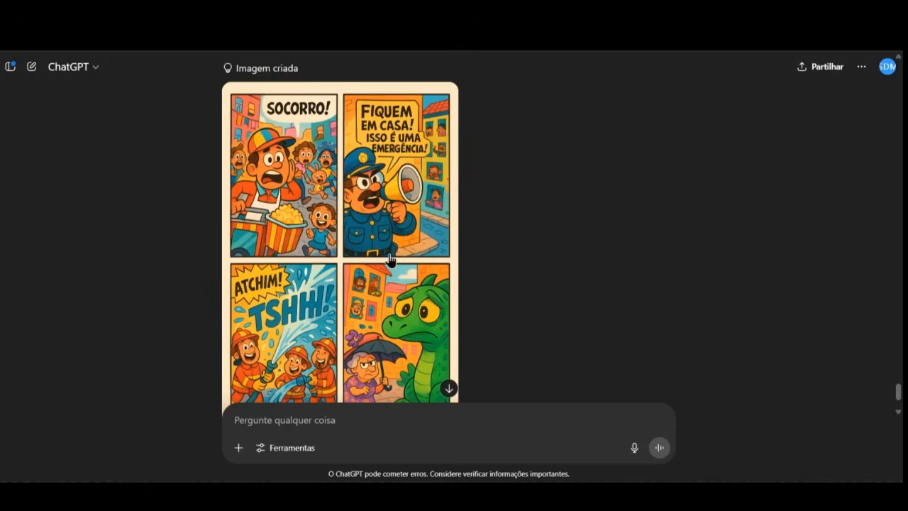
scroll(390, 259, "down", 1)
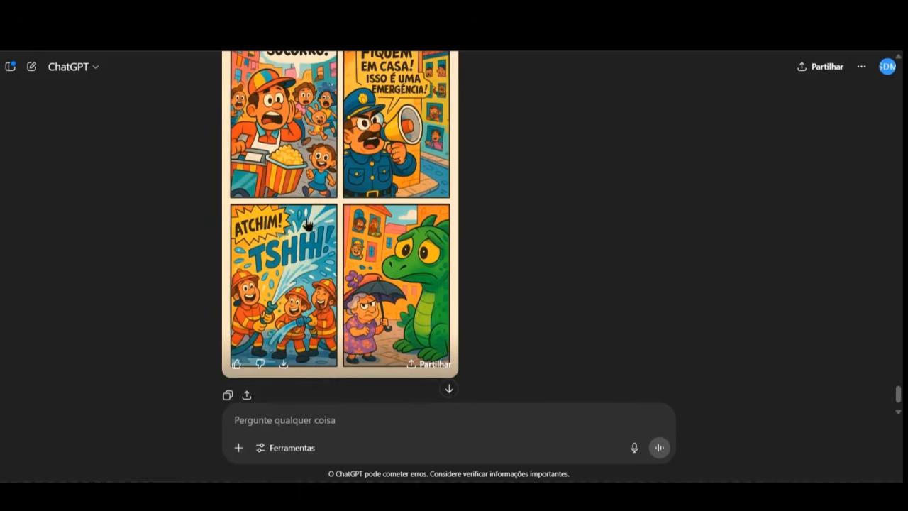
scroll(270, 324, "up", 2)
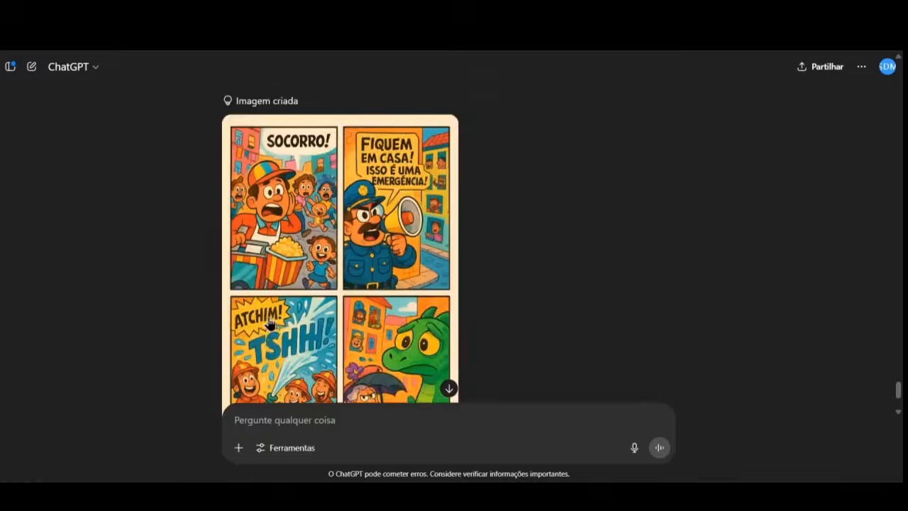
Step: Compare the firefighter panel of the four-panel comic page with the Quadro 2 description in the Página 3 script
scroll(339, 300, "up", 15)
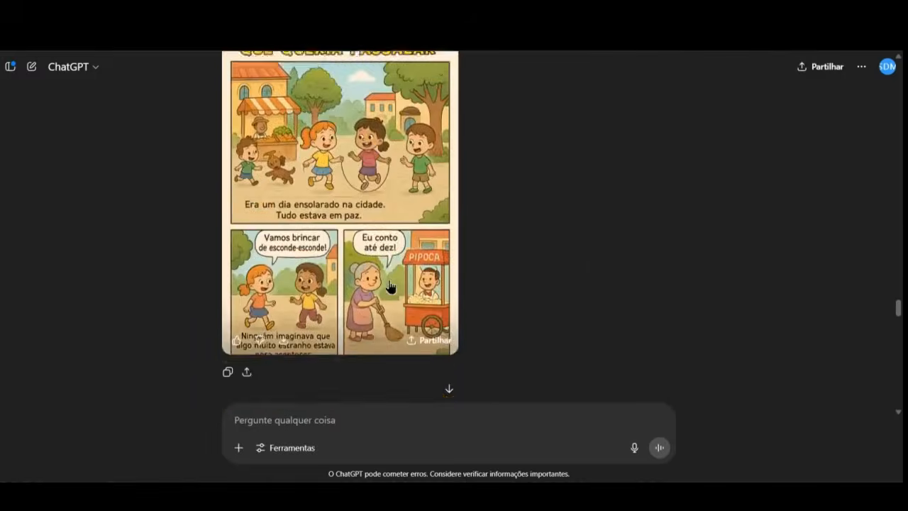
scroll(393, 280, "up", 10)
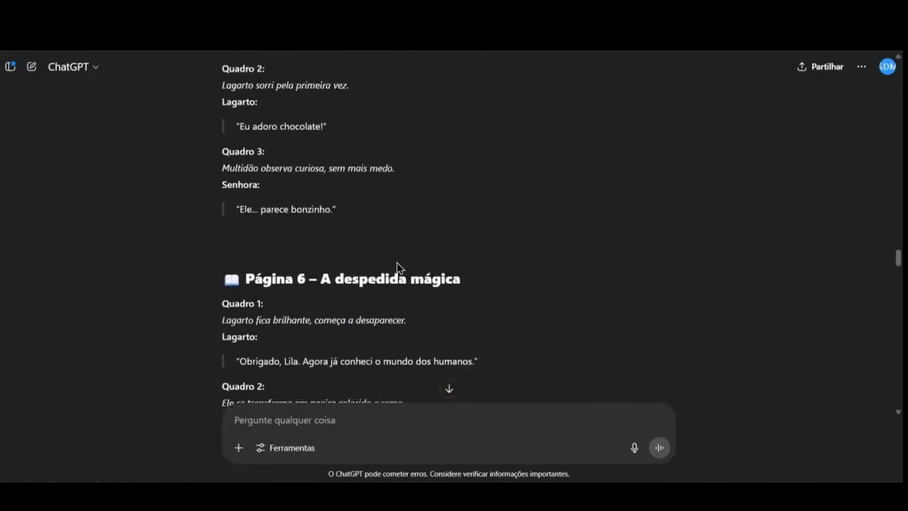
scroll(334, 234, "up", 7)
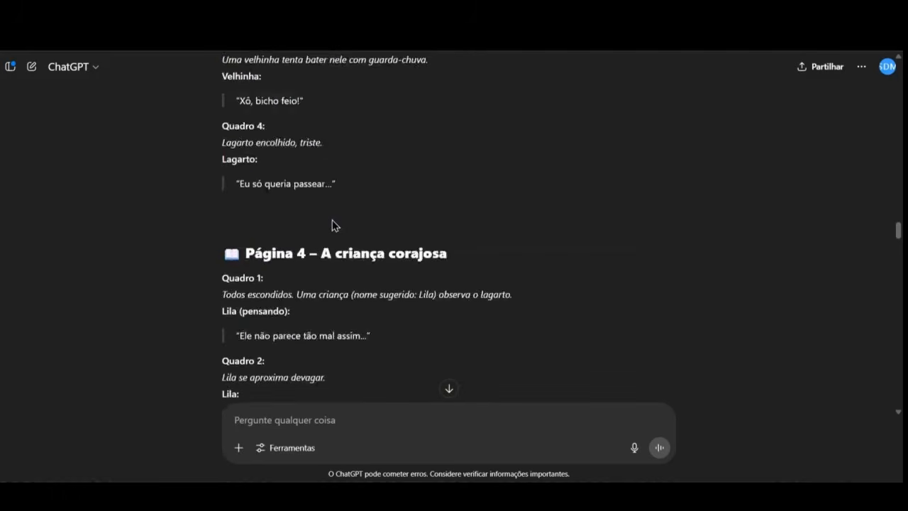
scroll(334, 225, "up", 5)
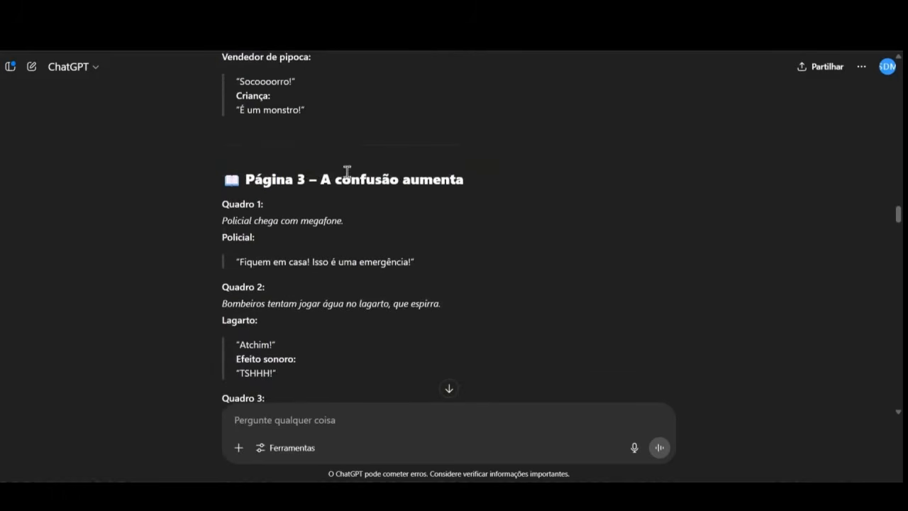
scroll(298, 212, "down", 2)
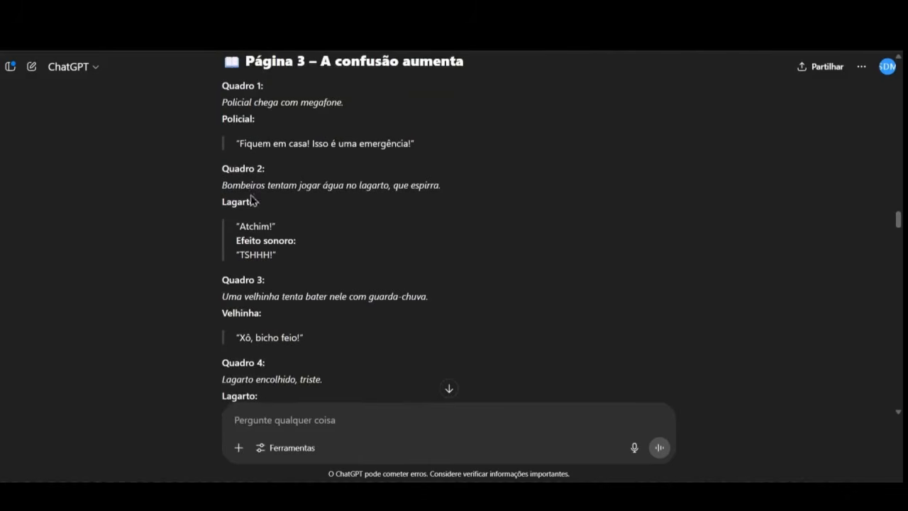
left_click_drag(223, 189, 463, 187)
scroll(384, 247, "down", 20)
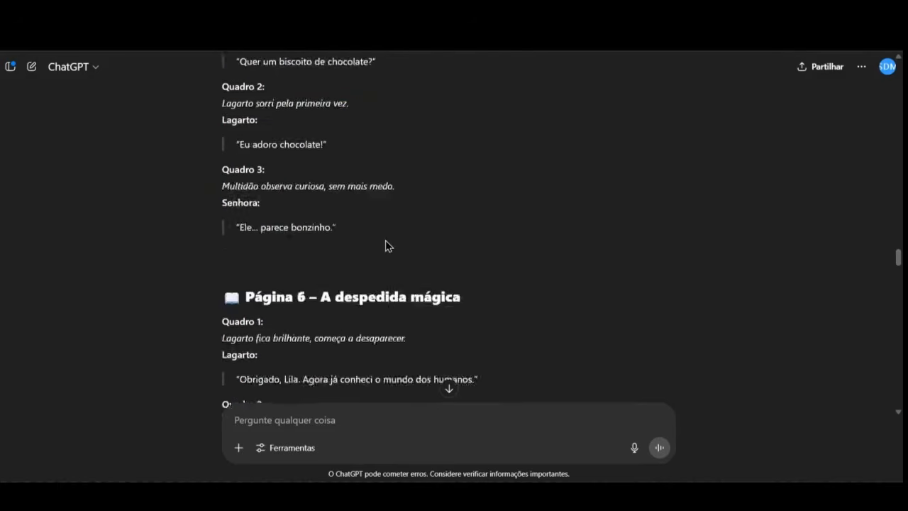
scroll(386, 245, "down", 20)
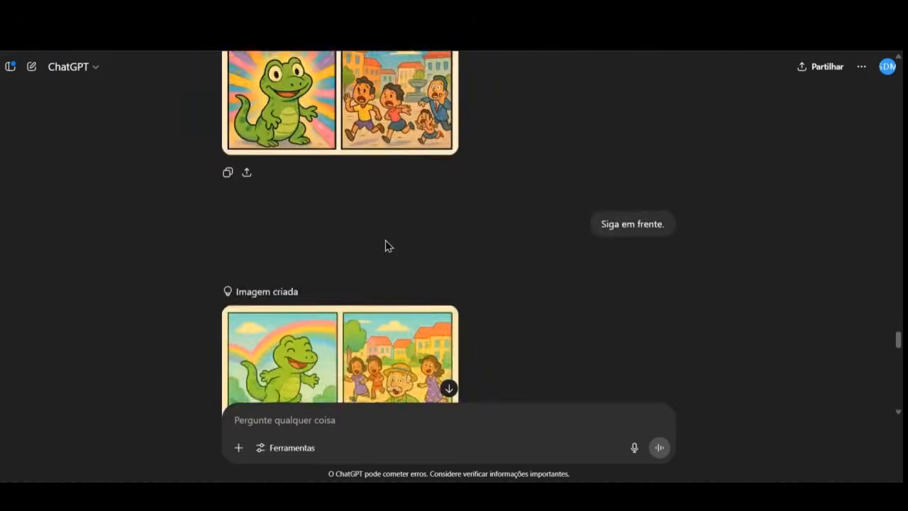
scroll(306, 256, "down", 10)
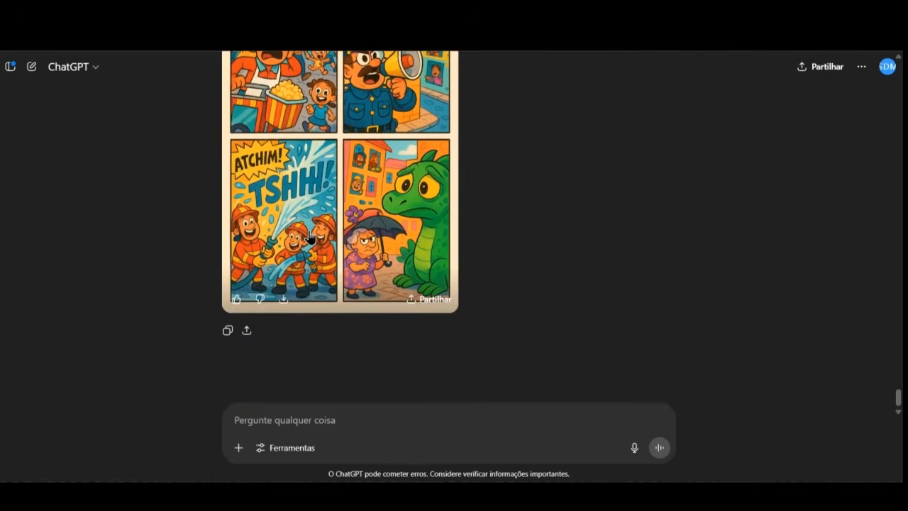
Step: Copy the Página 3 script from Quadro 2's "Bombeiros tentam jogar água no lagarto, que espirra." through Quadro 4's "Eu só queria passear..."
scroll(265, 254, "up", 20)
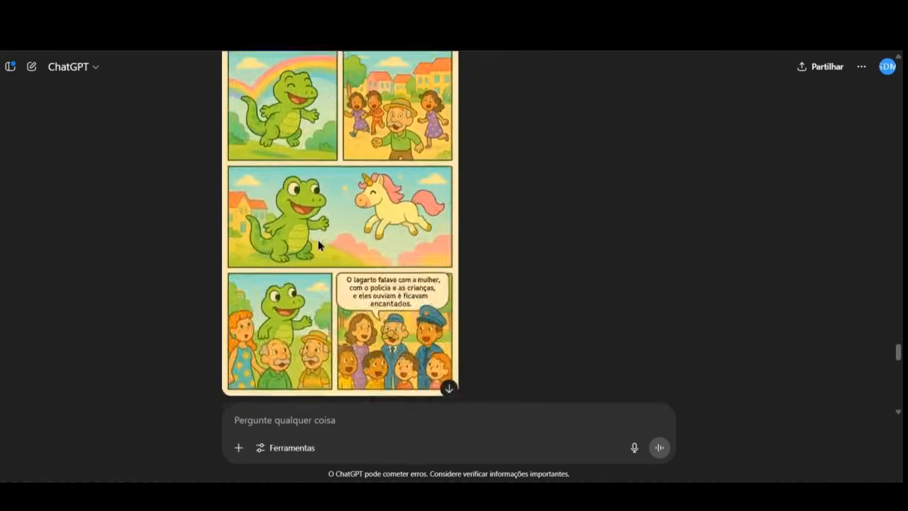
scroll(324, 243, "up", 10)
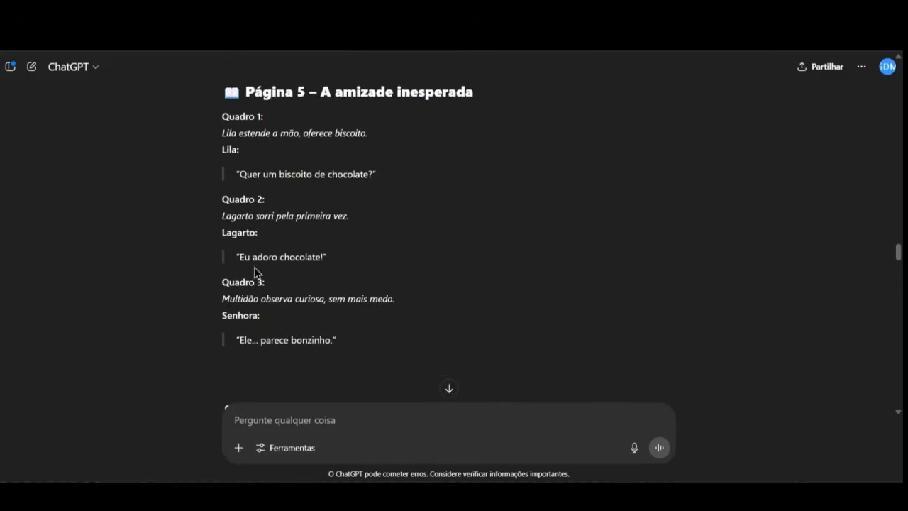
scroll(257, 273, "down", 3)
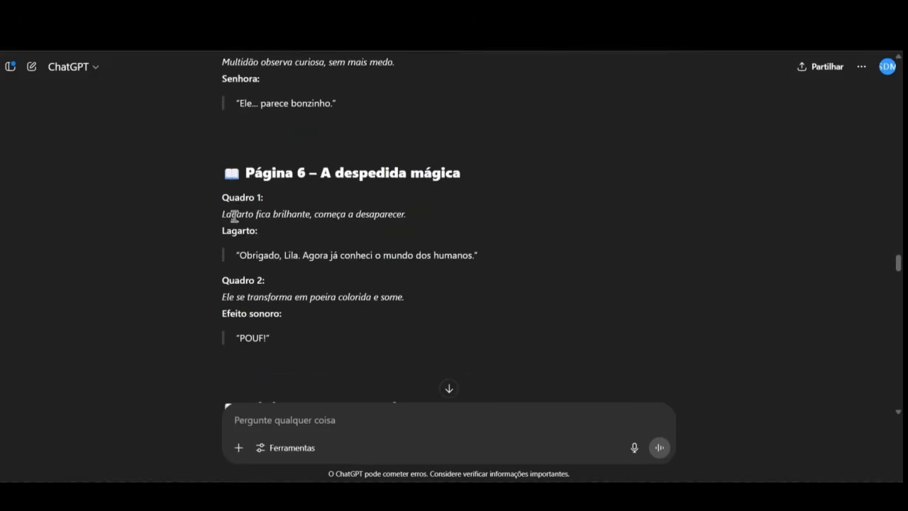
scroll(234, 216, "up", 2)
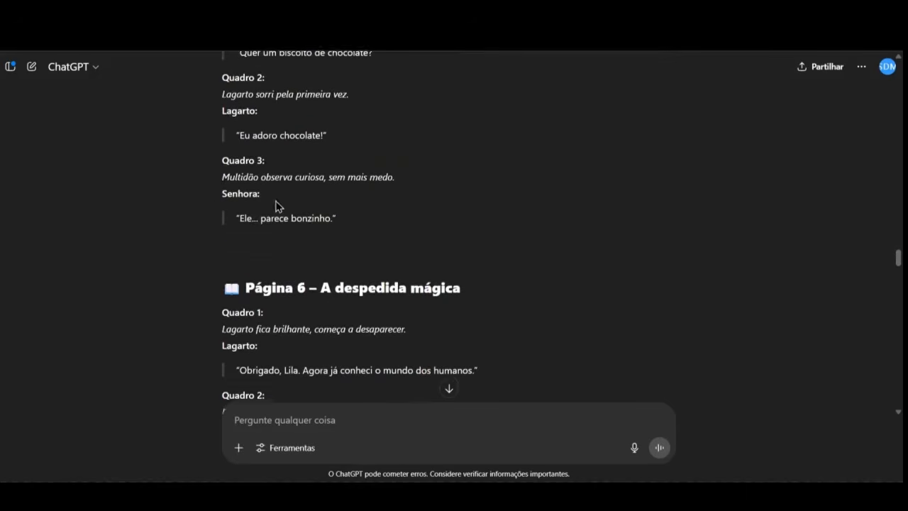
scroll(268, 208, "down", 3)
scroll(268, 206, "up", 9)
scroll(268, 206, "up", 3)
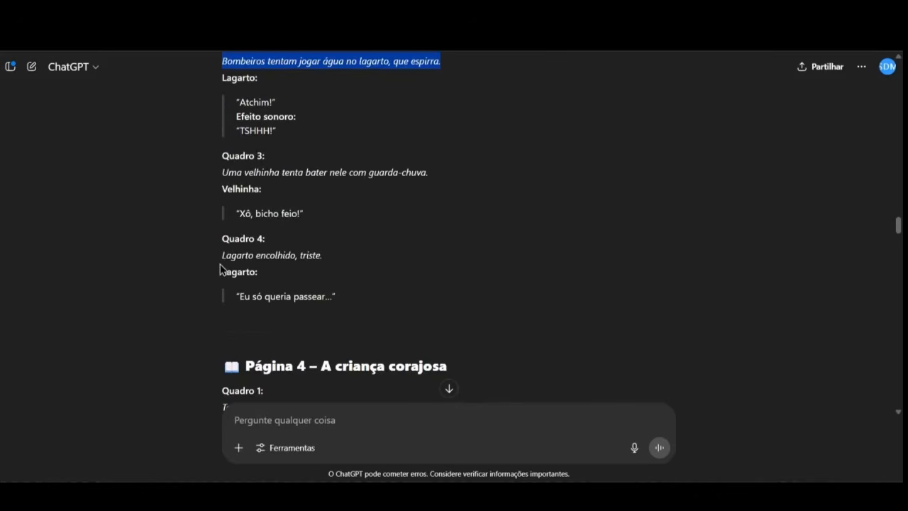
scroll(219, 252, "down", 1)
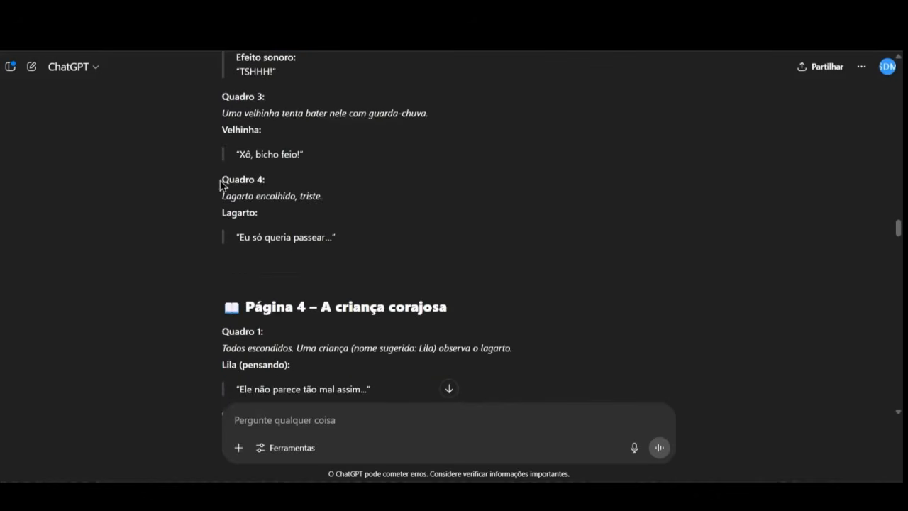
left_click_drag(220, 183, 299, 176)
left_click(287, 152)
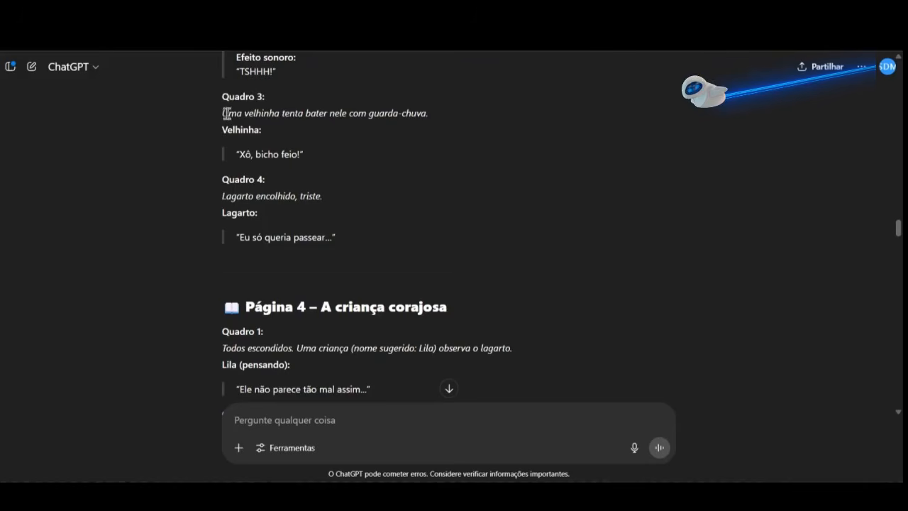
left_click_drag(224, 114, 416, 166)
scroll(391, 202, "up", 2)
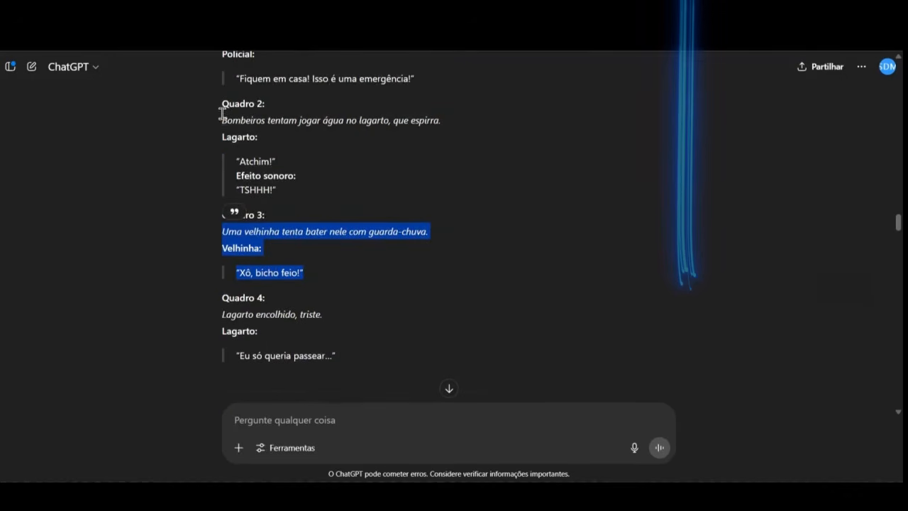
left_click_drag(223, 122, 439, 323)
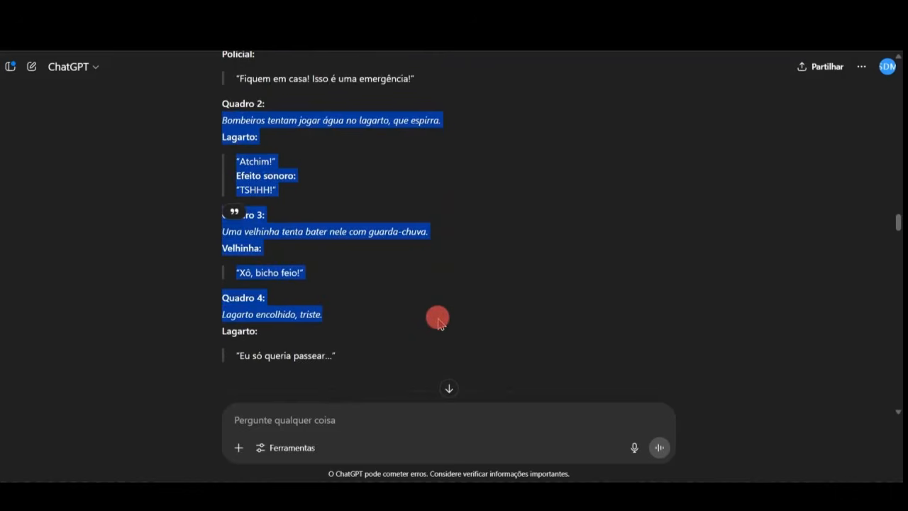
Step: Send the prompt "refaça esta cena. A parte dos bombeiros ficou sem sentido. Siga o roteiro:" followed by the copied script scenes
left_click(357, 407)
type("ref")
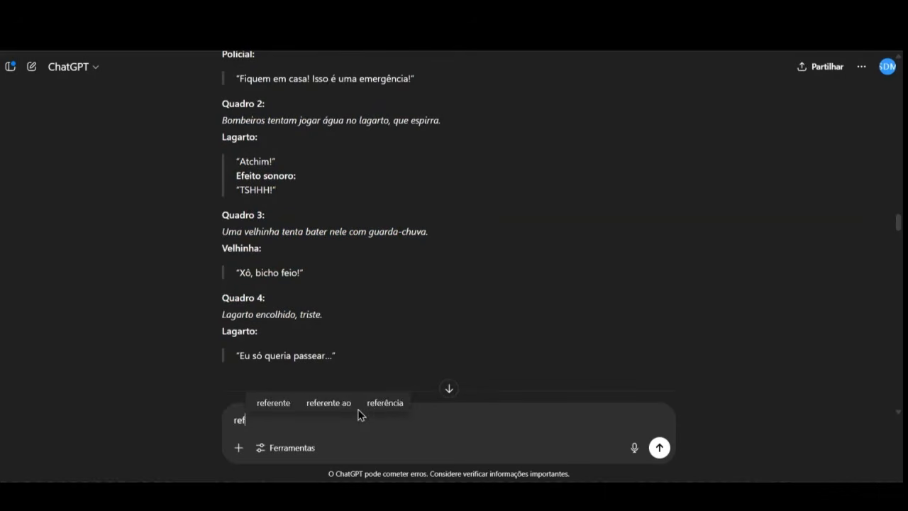
type("aça esta cena")
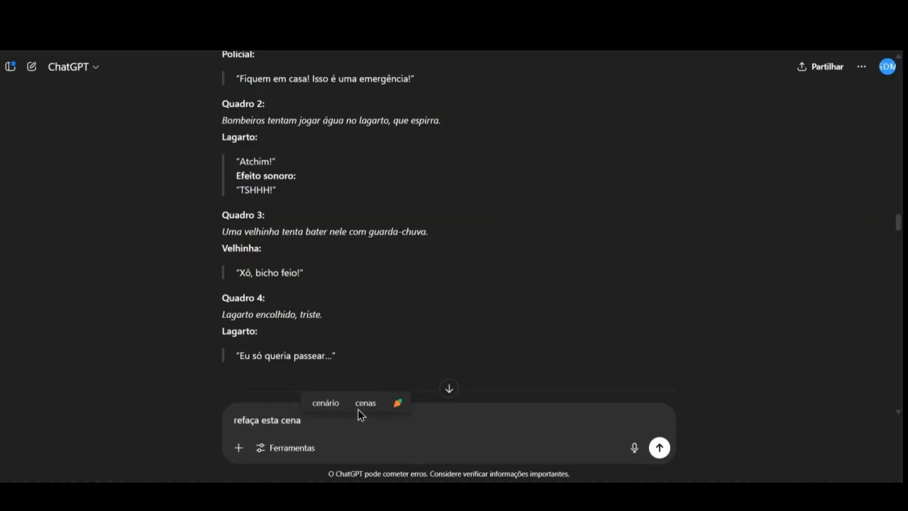
type(". A parte ")
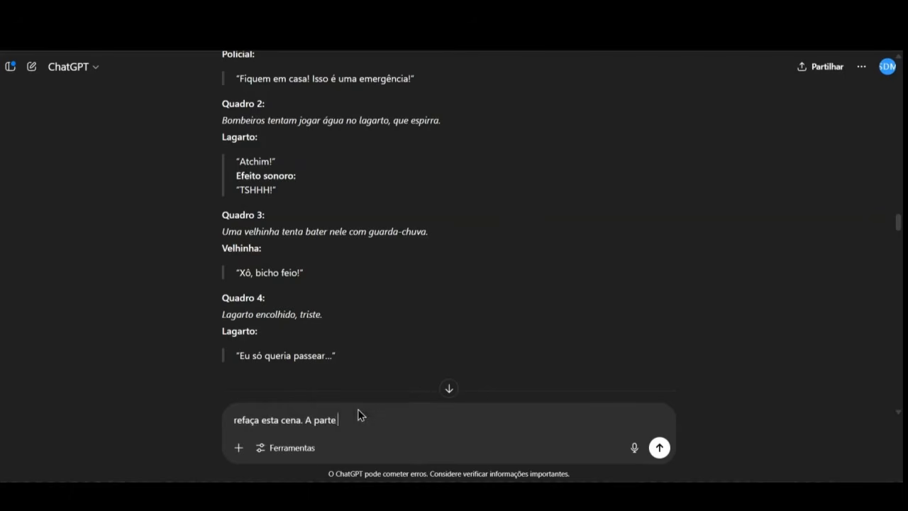
type("dos bomb")
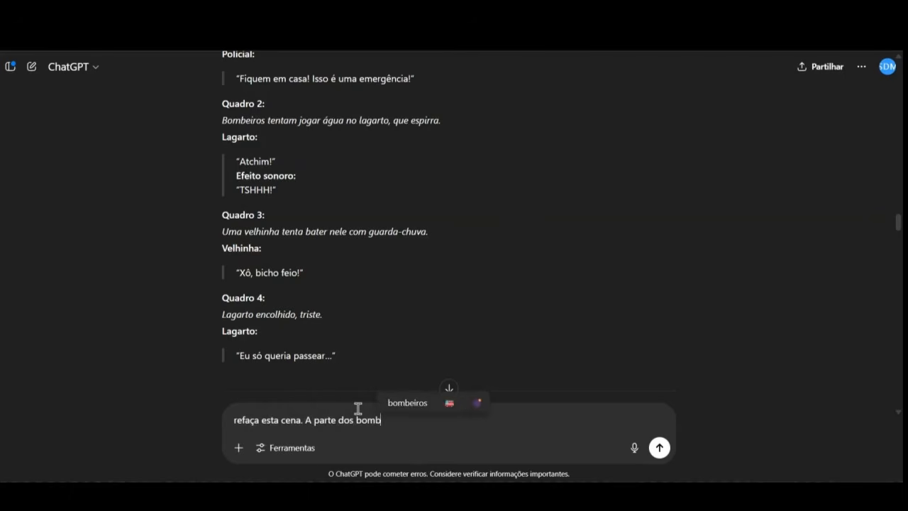
type("eiros fic")
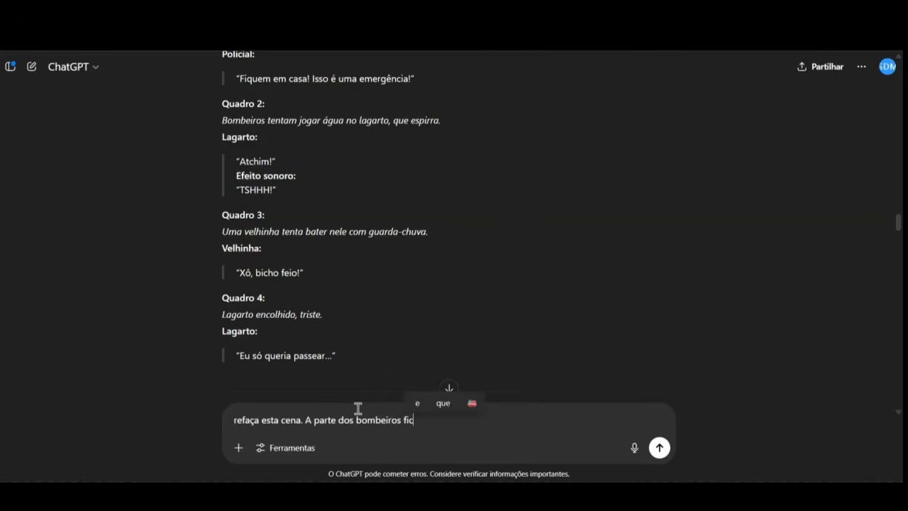
type("ou sem sentid")
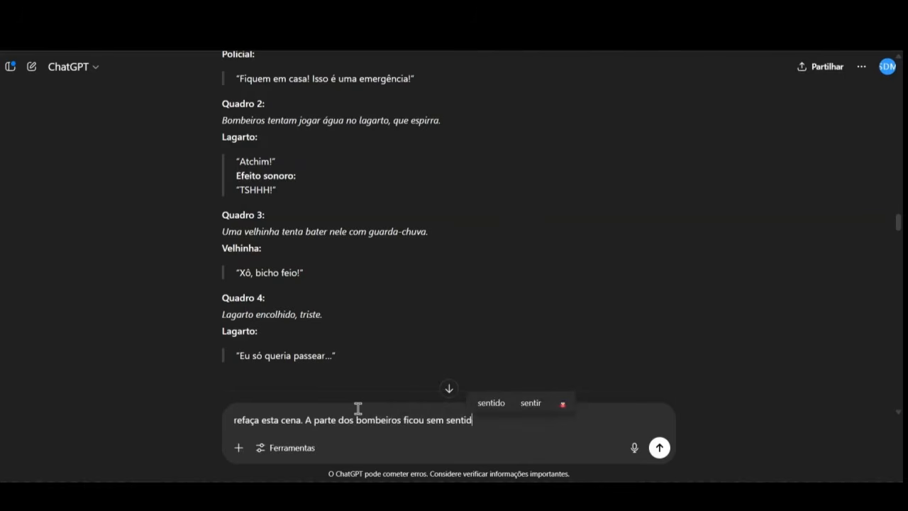
type("o. Siga")
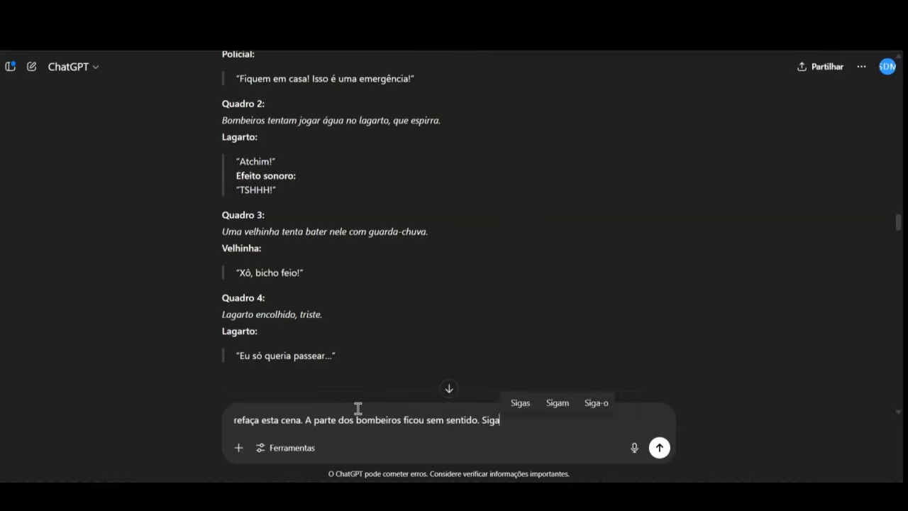
type(" o roteiro:")
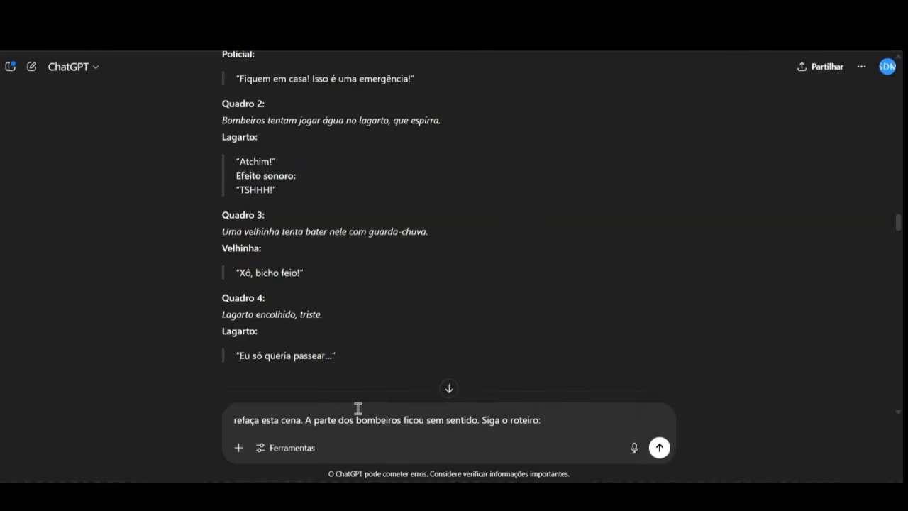
key("ctrl+v")
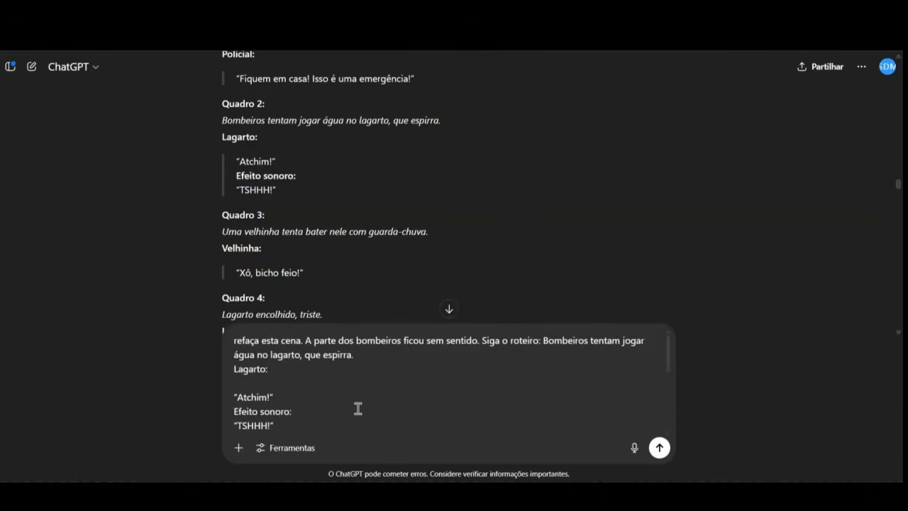
key("Return")
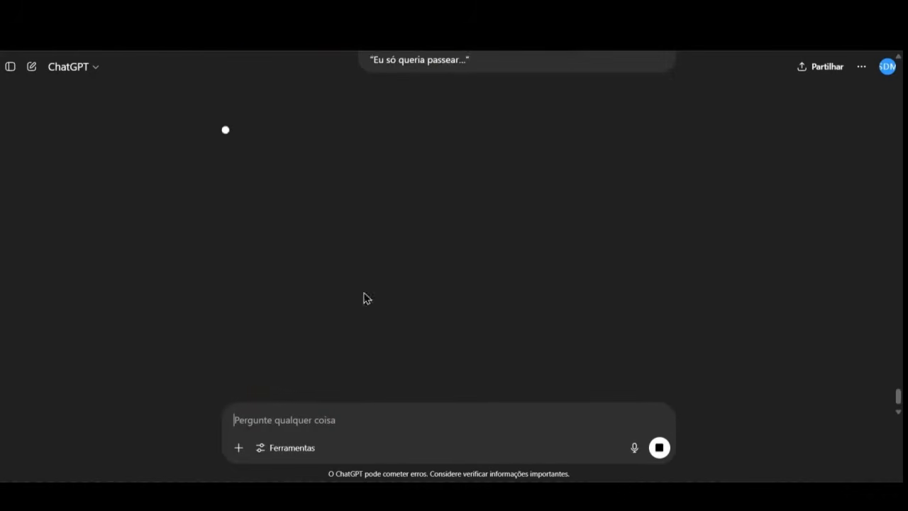
Step: Open the existing four-panel comic page with the vendor, policeman, firefighters and old lady at full size and download it
scroll(479, 263, "up", 5)
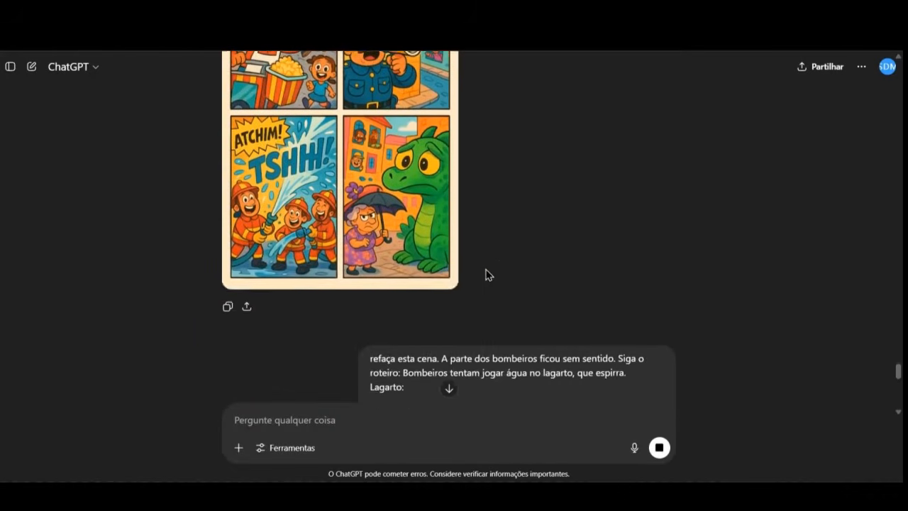
scroll(426, 272, "up", 1)
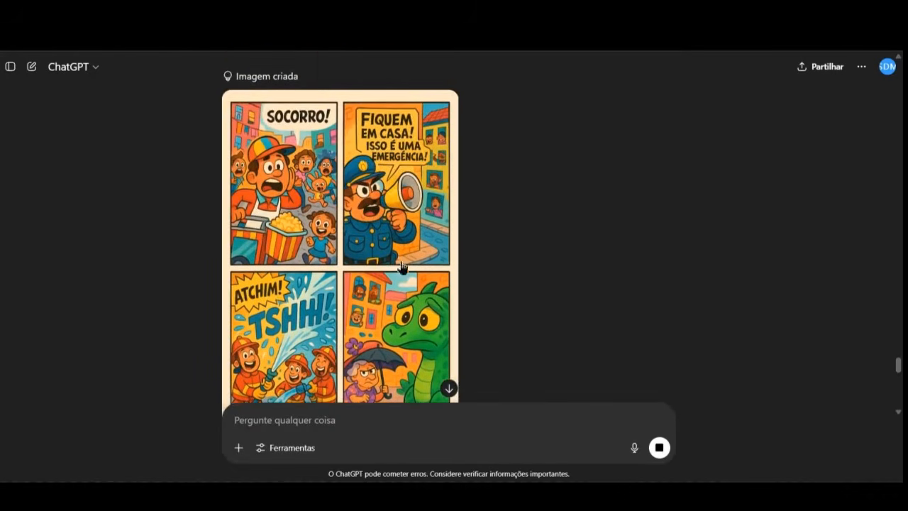
scroll(493, 213, "down", 1)
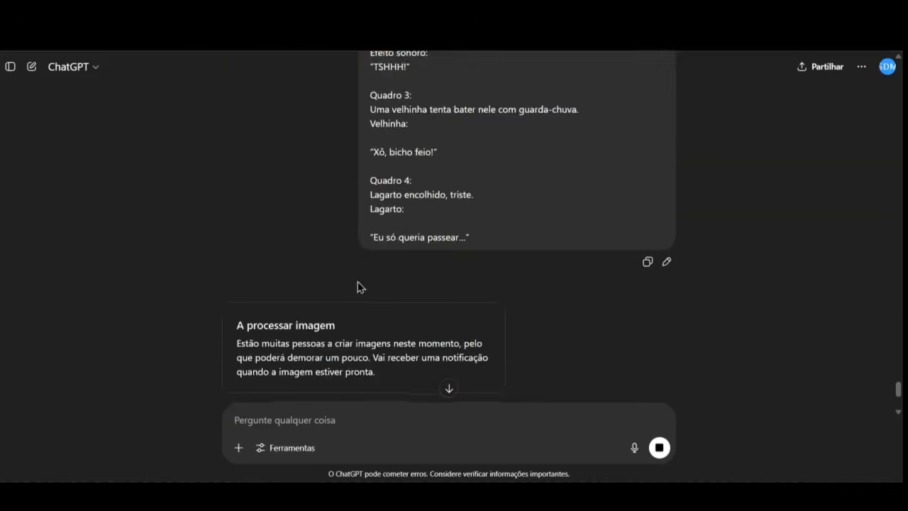
scroll(349, 283, "up", 1)
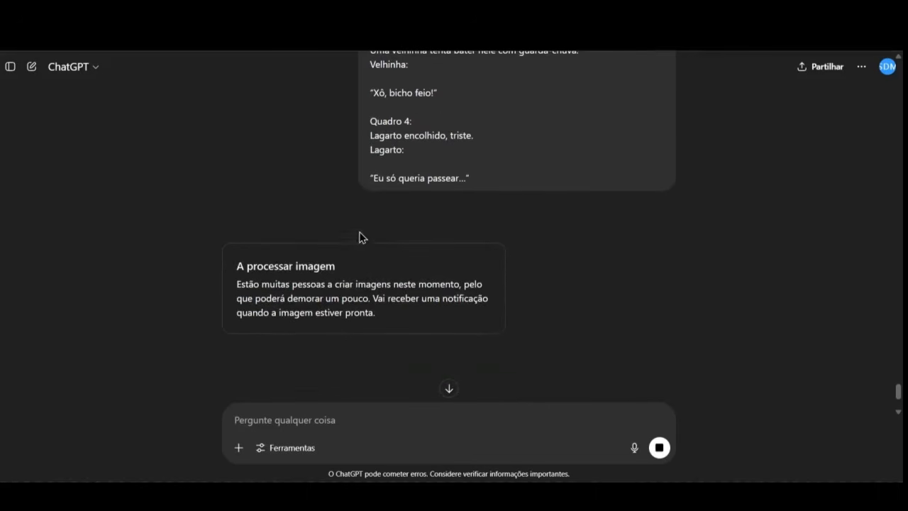
scroll(410, 268, "up", 1)
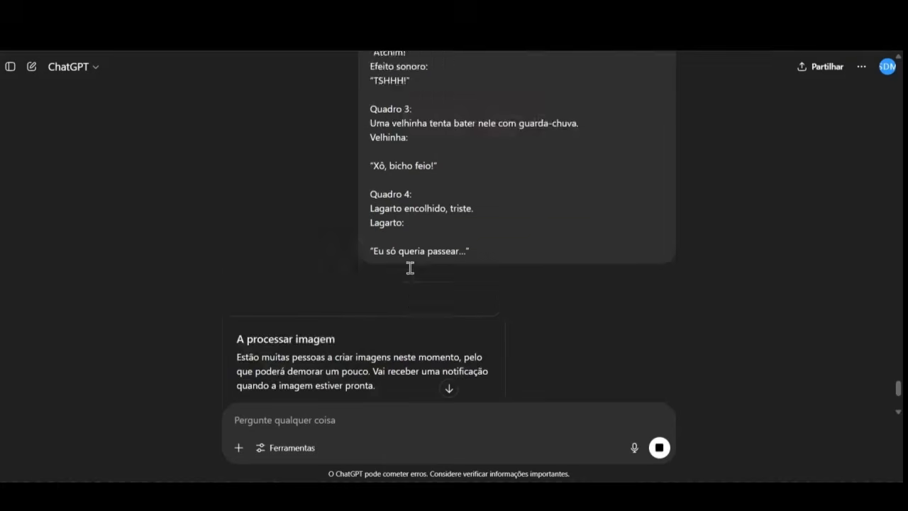
scroll(410, 268, "up", 6)
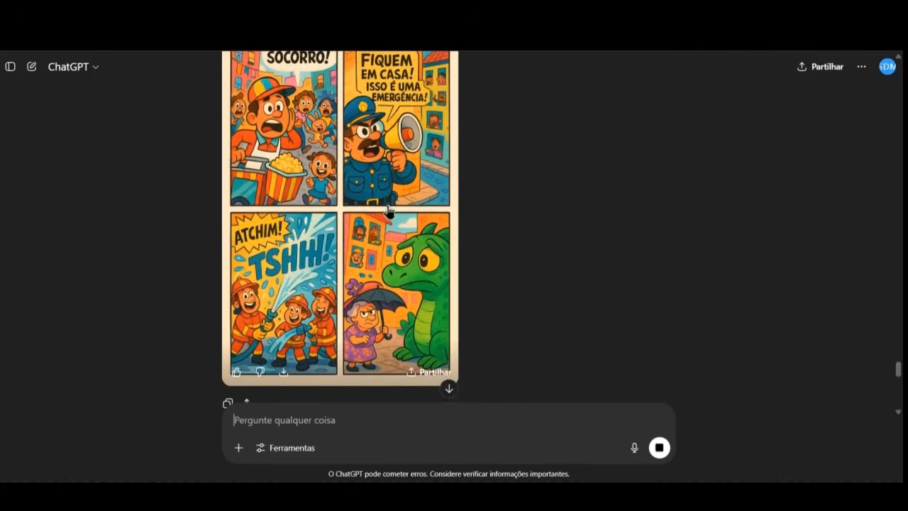
left_click(348, 271)
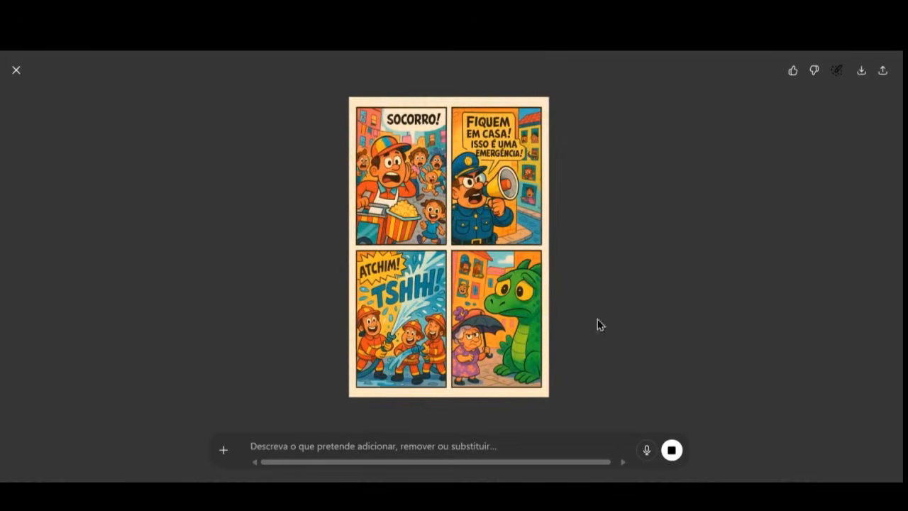
left_click(860, 70)
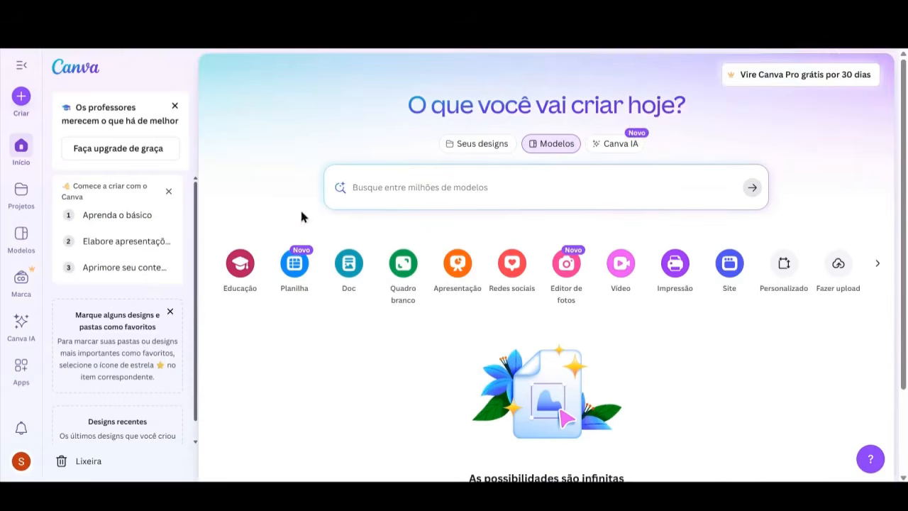
Step: Create a new project folder named "O Lagarto - HQ"
left_click(328, 187)
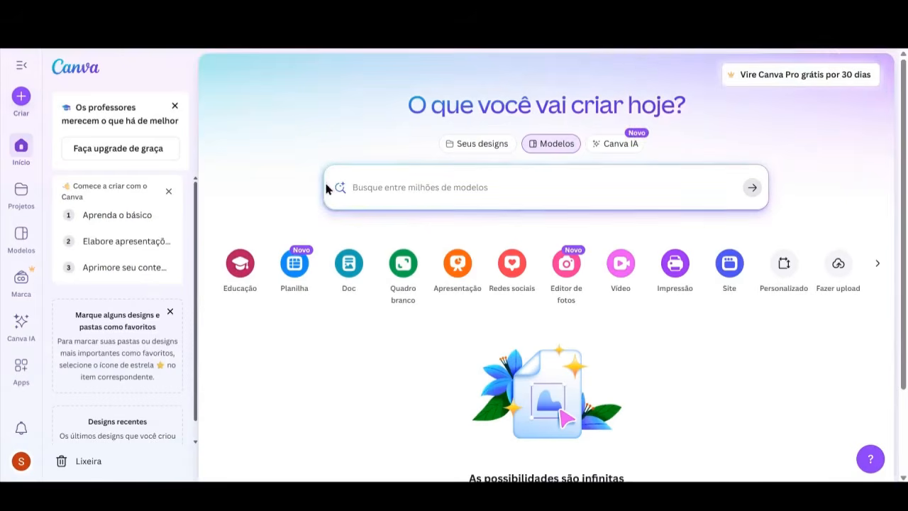
left_click(23, 196)
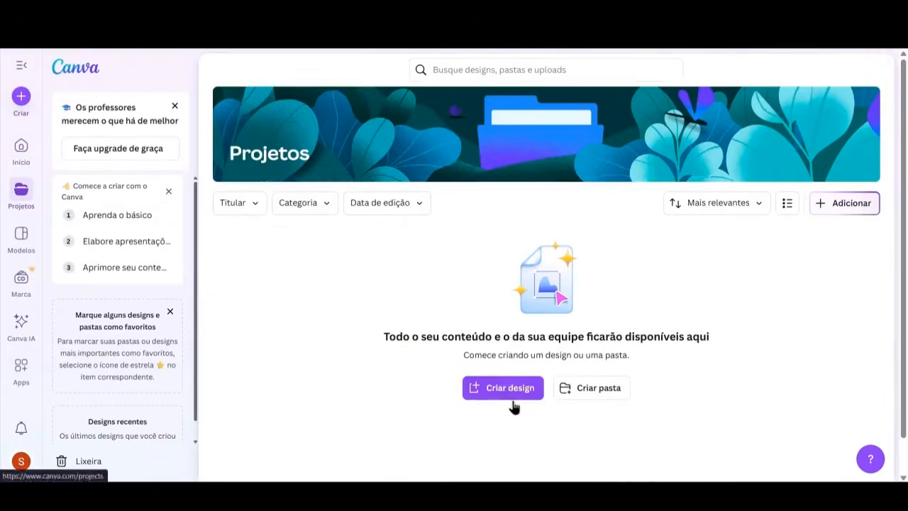
left_click(599, 393)
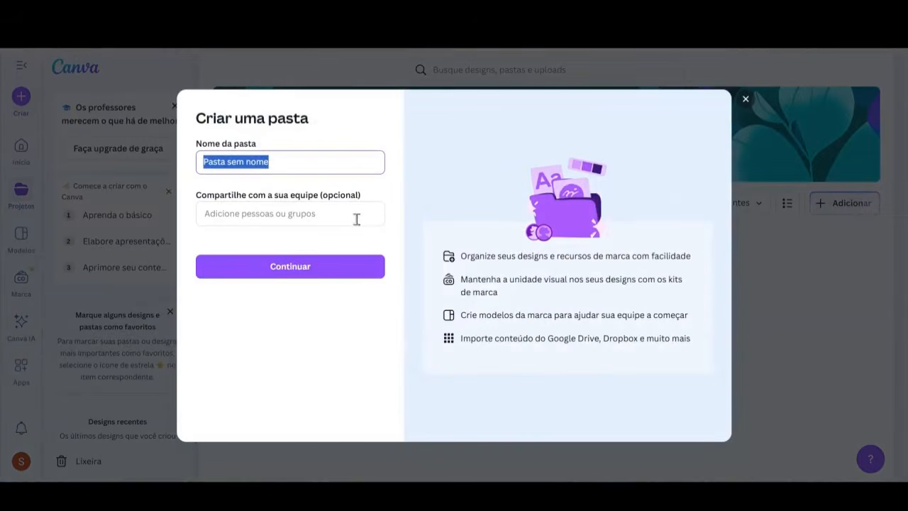
type("O")
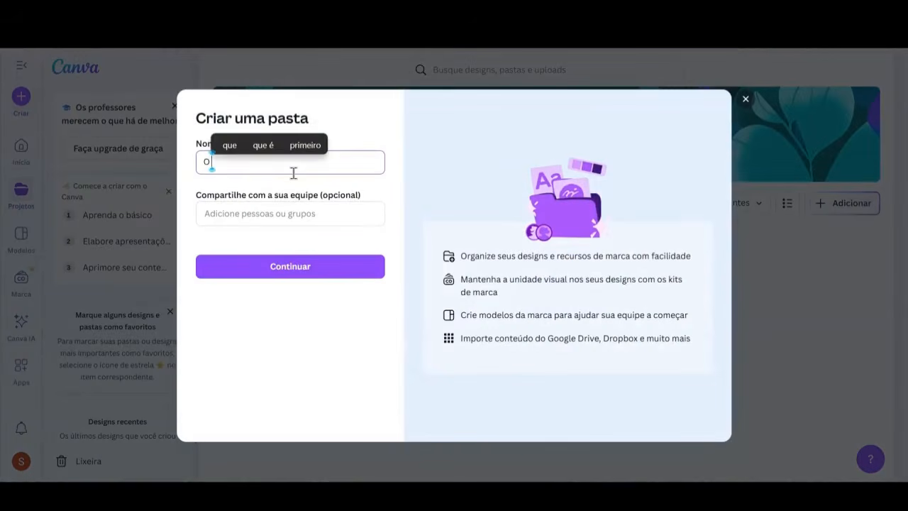
type(" Lagarto -")
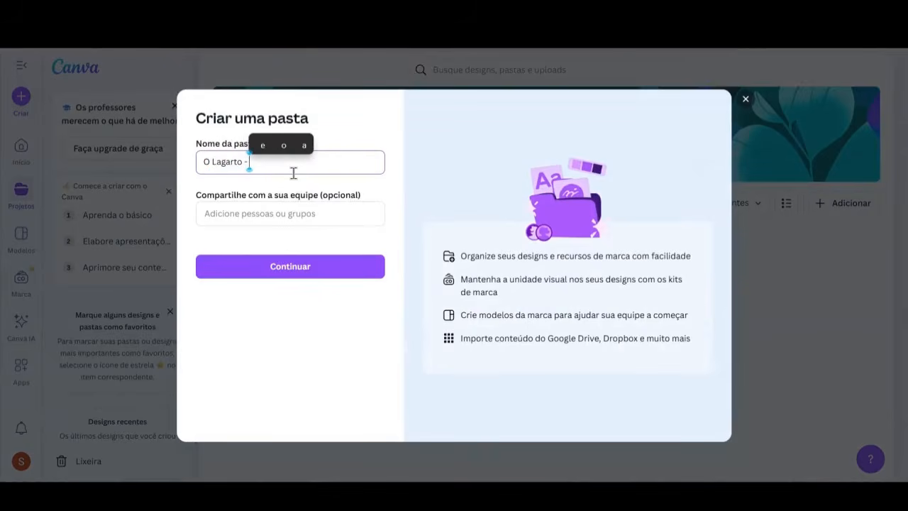
type(" HQ")
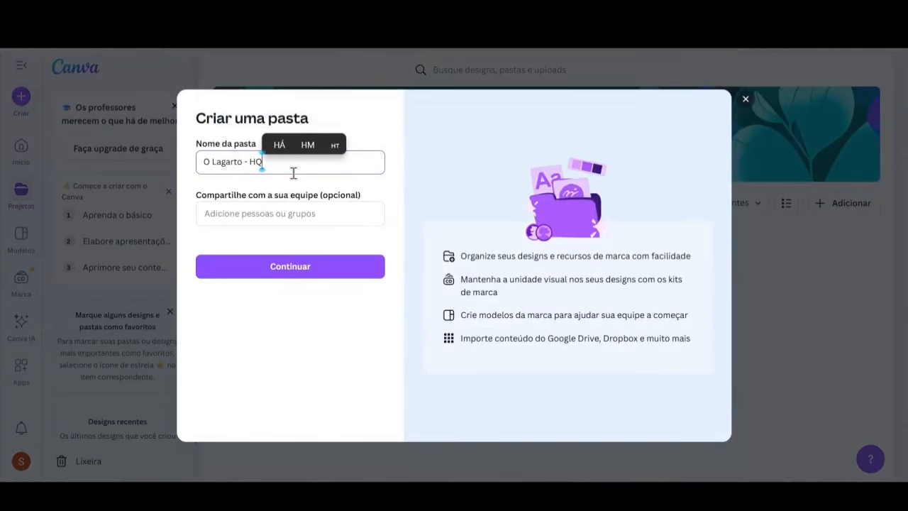
left_click(317, 271)
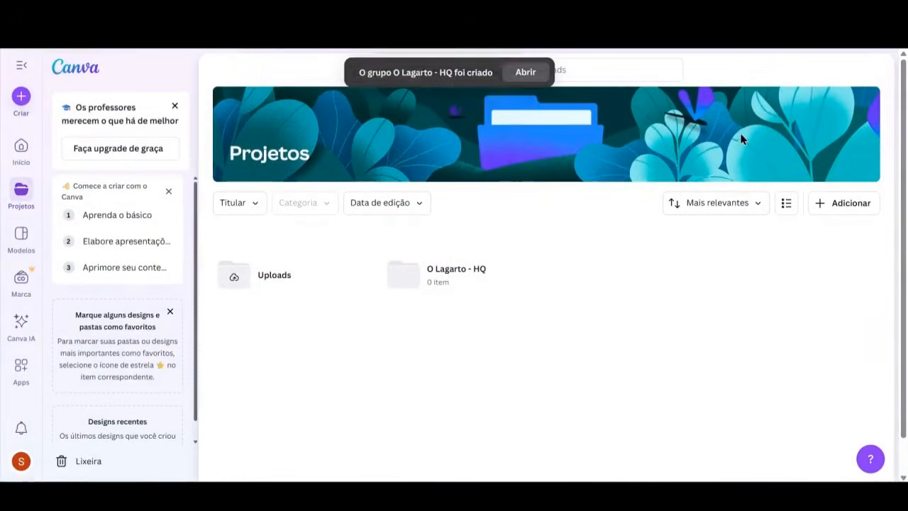
Step: Create a blank Cartaz (A2 vertical) design, 42 cm × 59,4 cm, inside the "O Lagarto - HQ" folder and dismiss the introductory tour
left_click(440, 270)
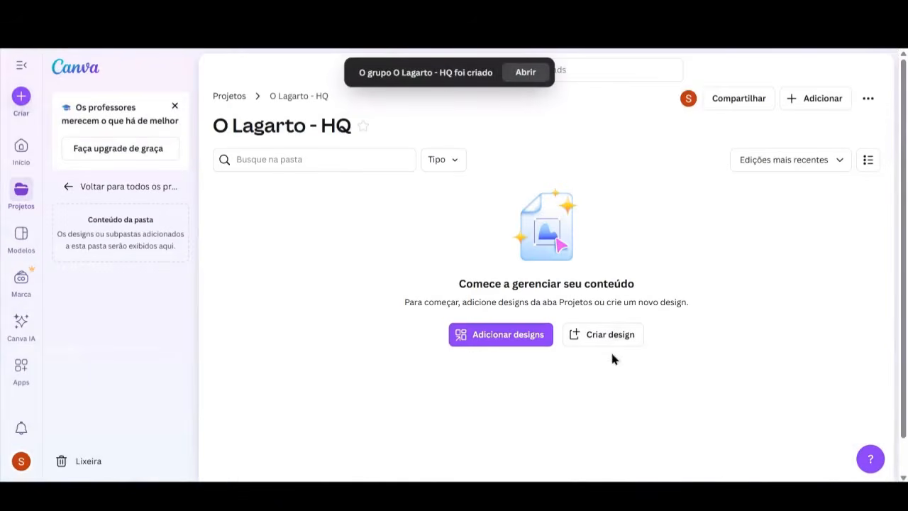
left_click(610, 335)
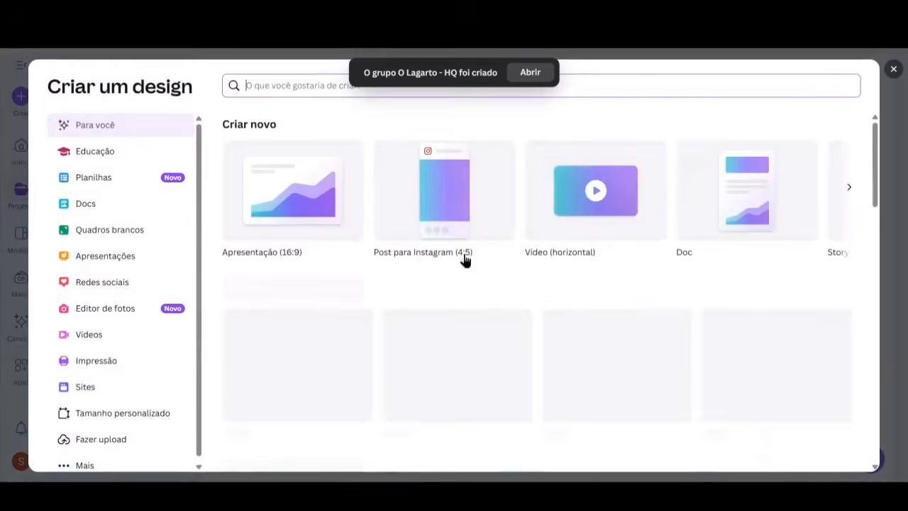
left_click(850, 193)
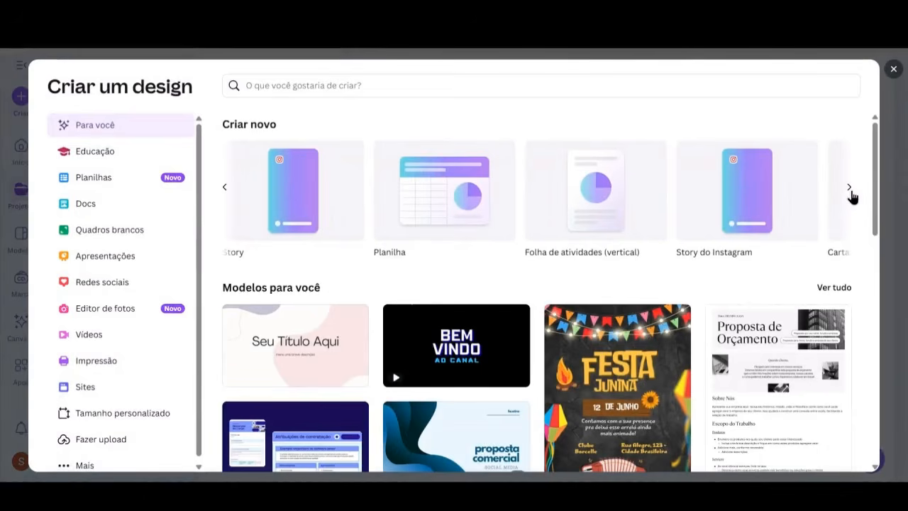
left_click(850, 192)
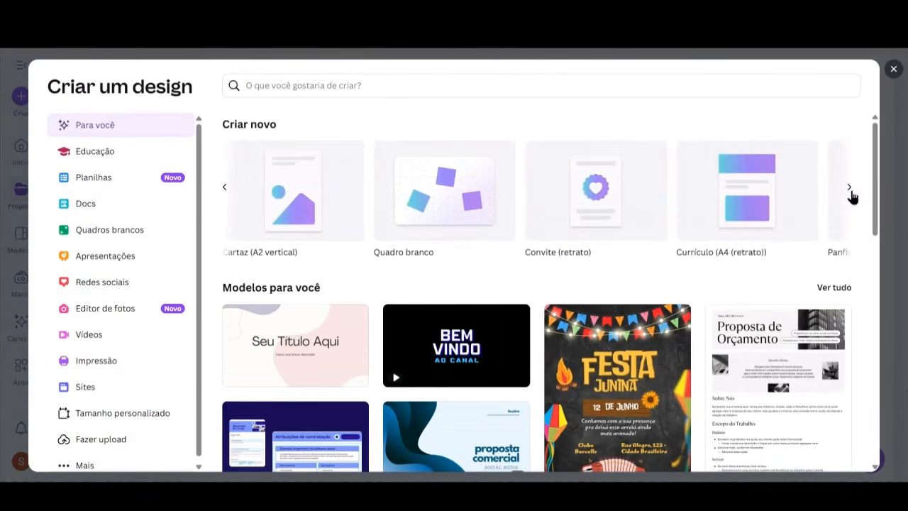
left_click(850, 189)
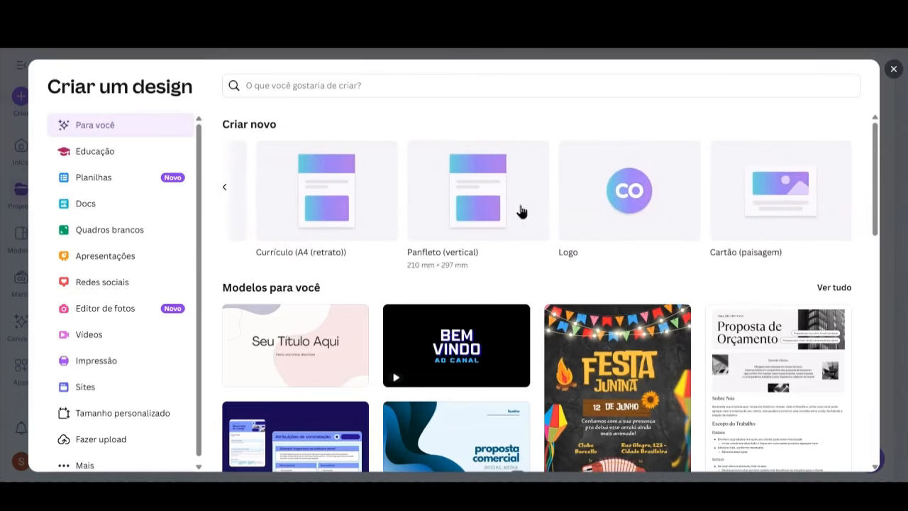
left_click(227, 188)
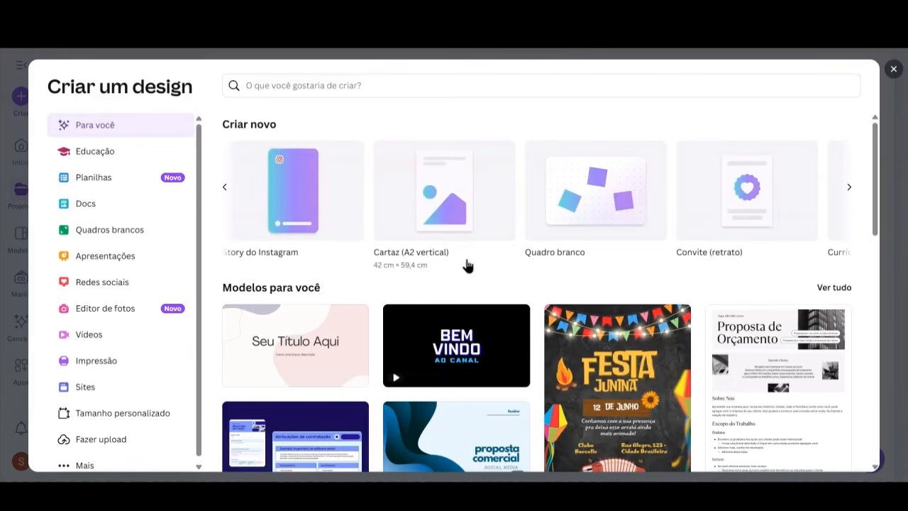
left_click(471, 220)
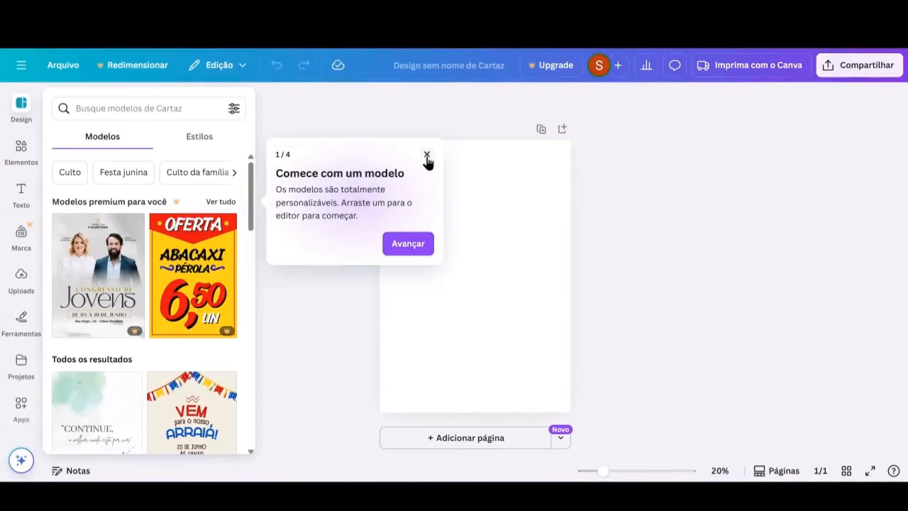
left_click(427, 155)
left_click(450, 227)
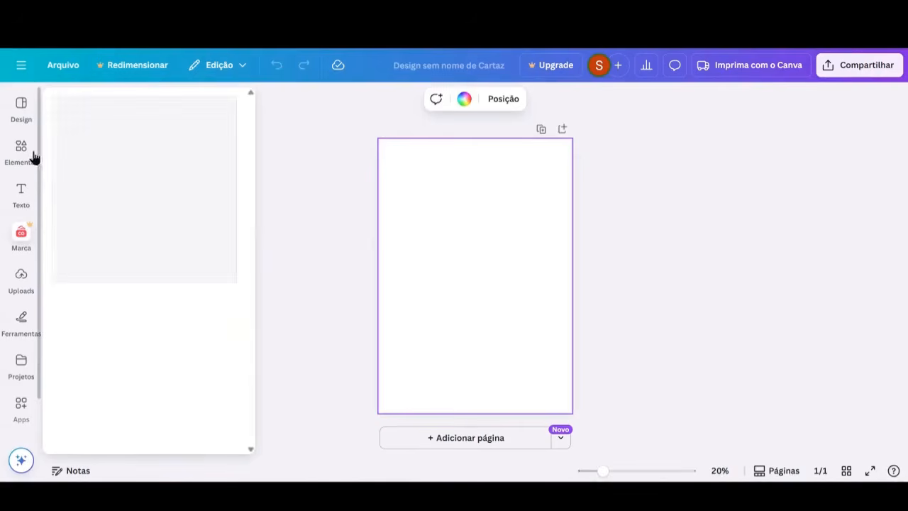
mouse_move(29, 110)
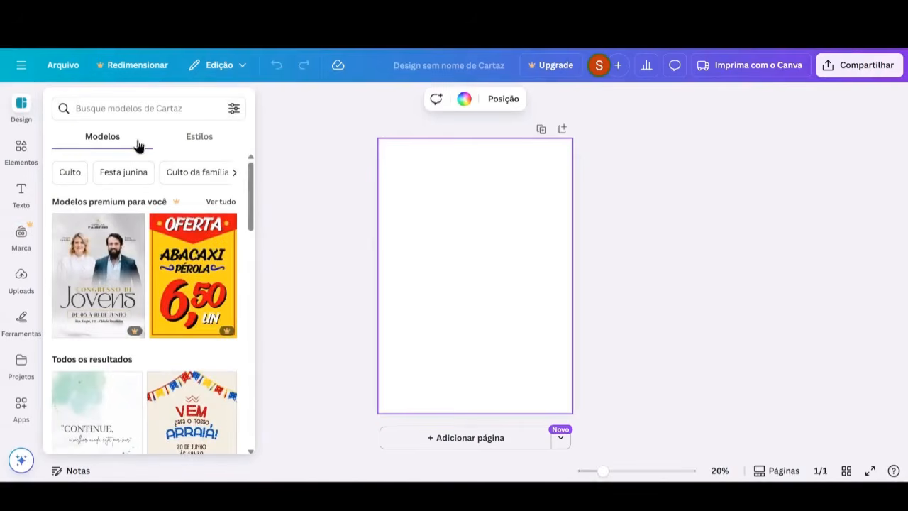
scroll(146, 290, "down", 4)
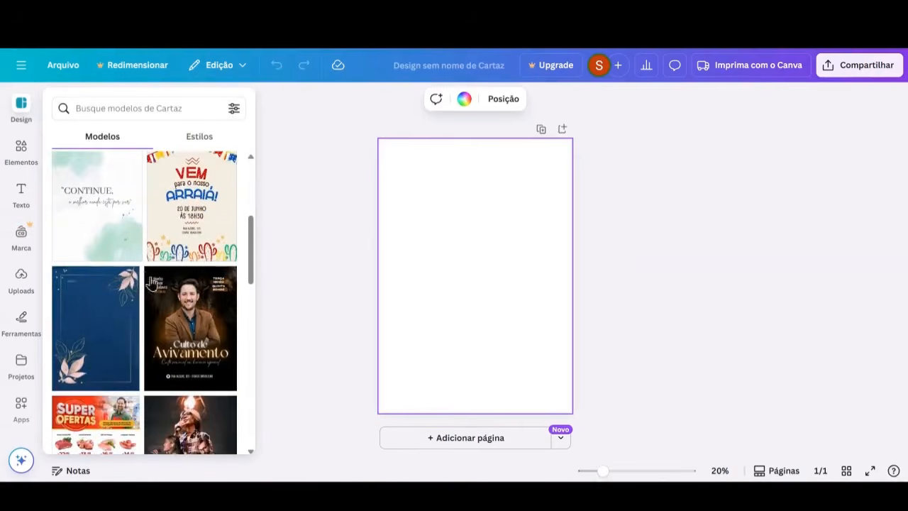
scroll(146, 269, "down", 5)
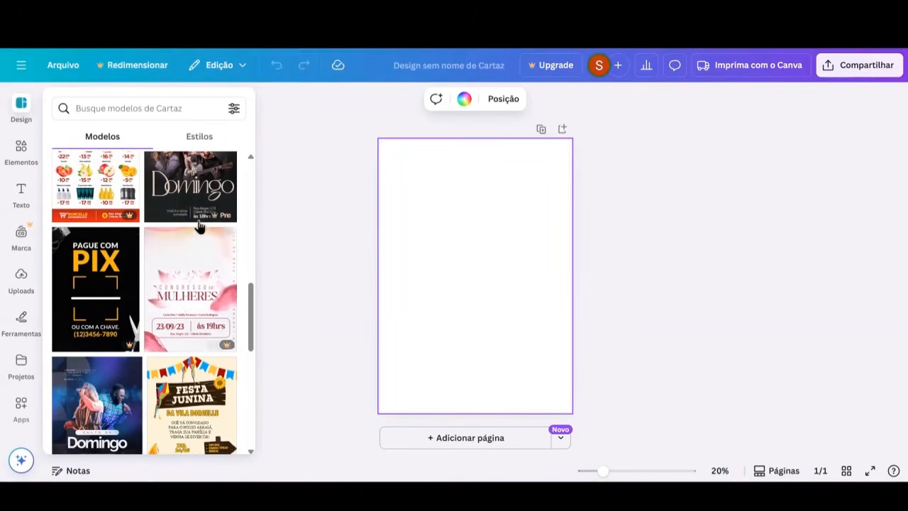
scroll(202, 257, "down", 3)
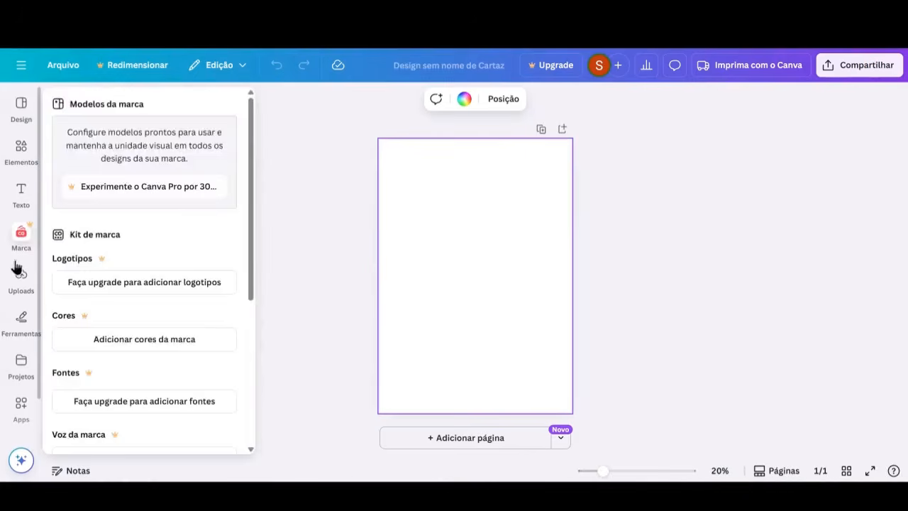
Step: Upload "ChatGPT Image 17_06_2025, 02_38_49.png" from Downloads and add it to the blank poster page
left_click(21, 287)
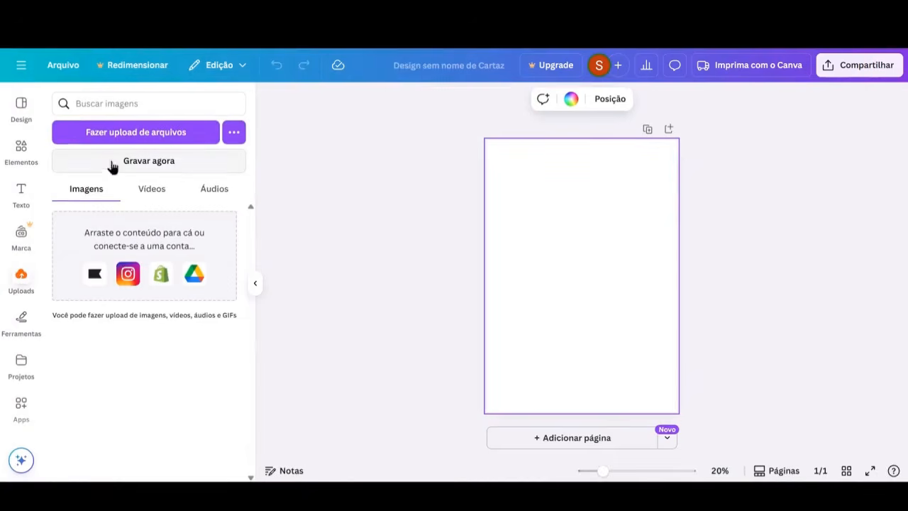
left_click(125, 133)
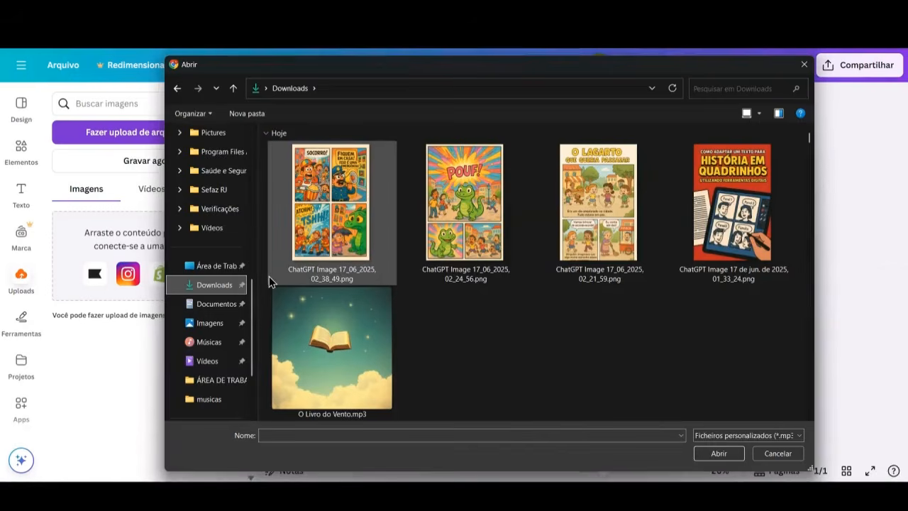
double_click(327, 210)
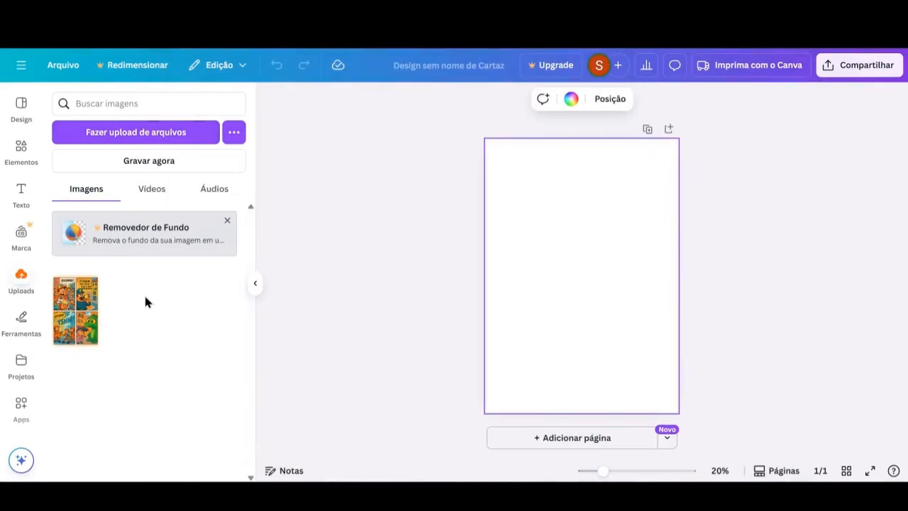
left_click(81, 318)
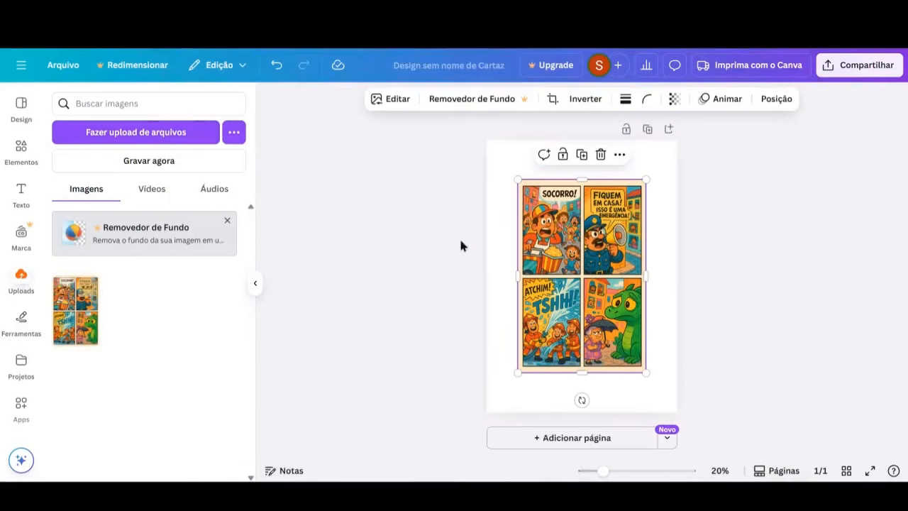
Step: Enlarge the four-panel comic image proportionally to almost the full page height and align it with the page's upper-left corner
left_click(257, 284)
left_click_drag(411, 179, 381, 147)
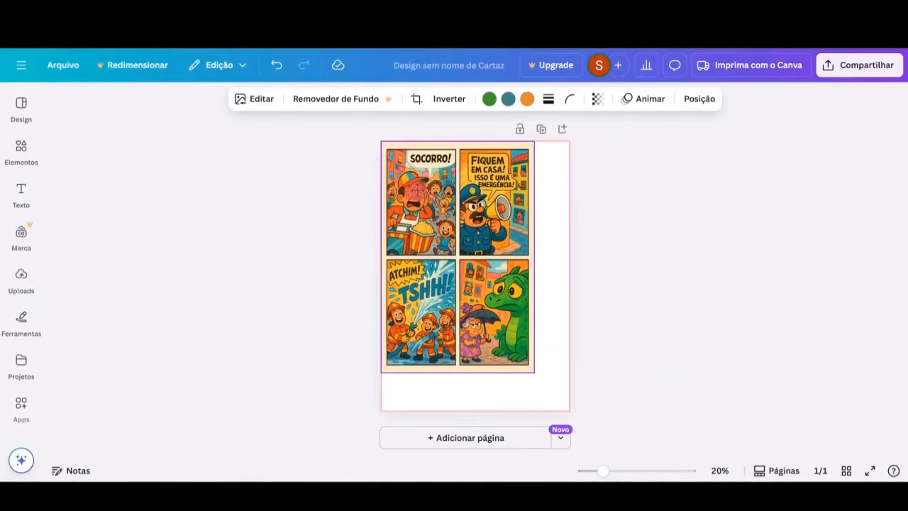
left_click_drag(420, 188, 422, 189)
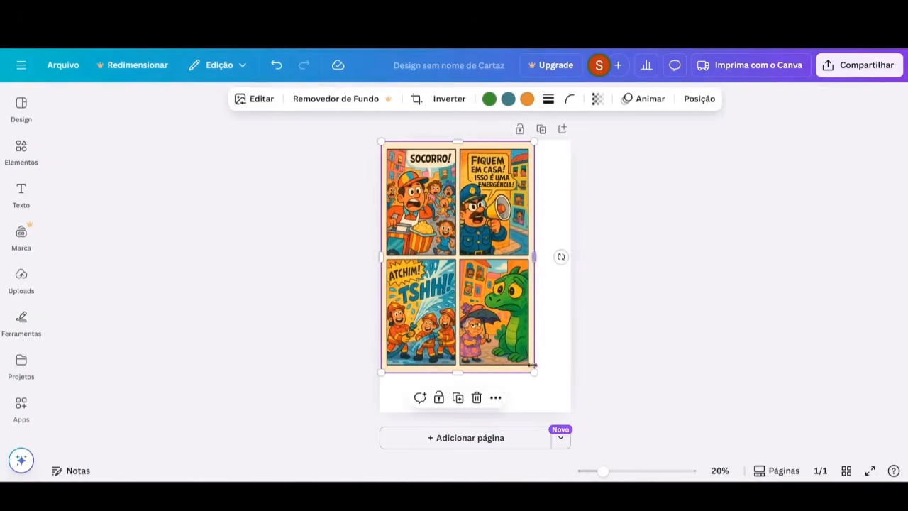
left_click_drag(533, 371, 567, 409)
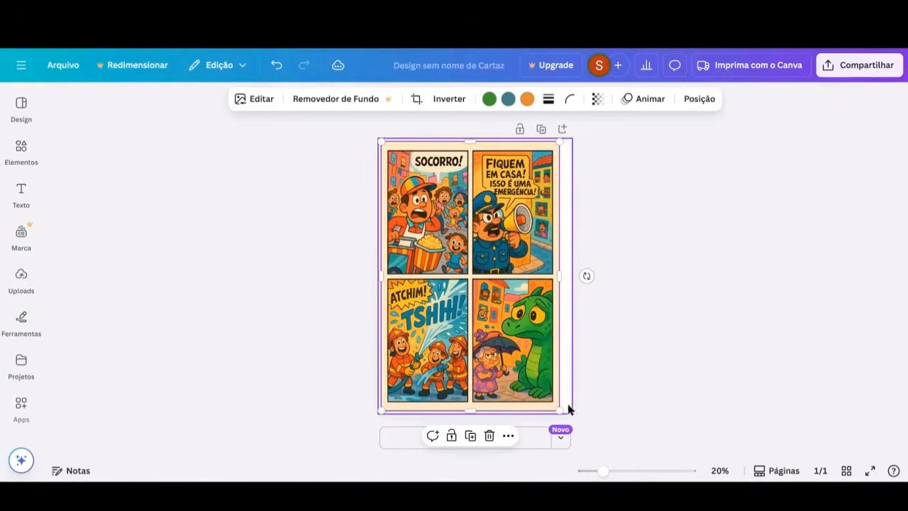
left_click(567, 248)
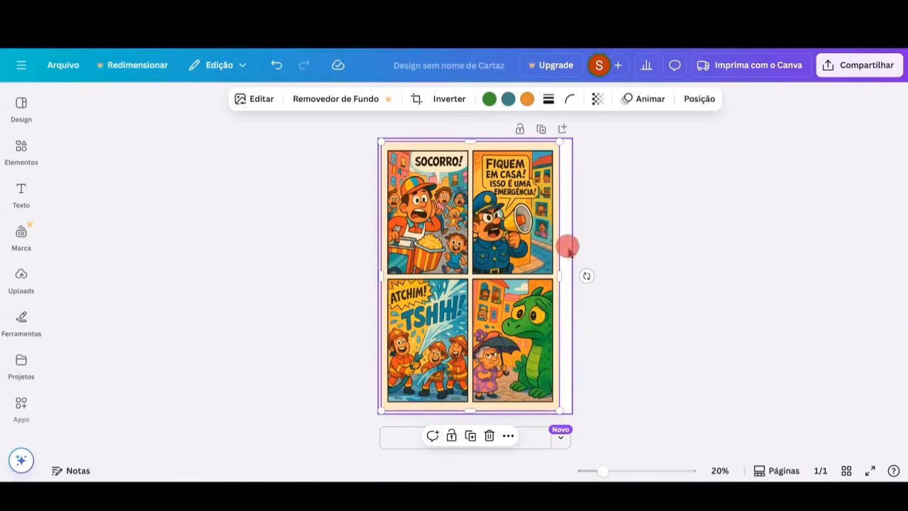
left_click(515, 275)
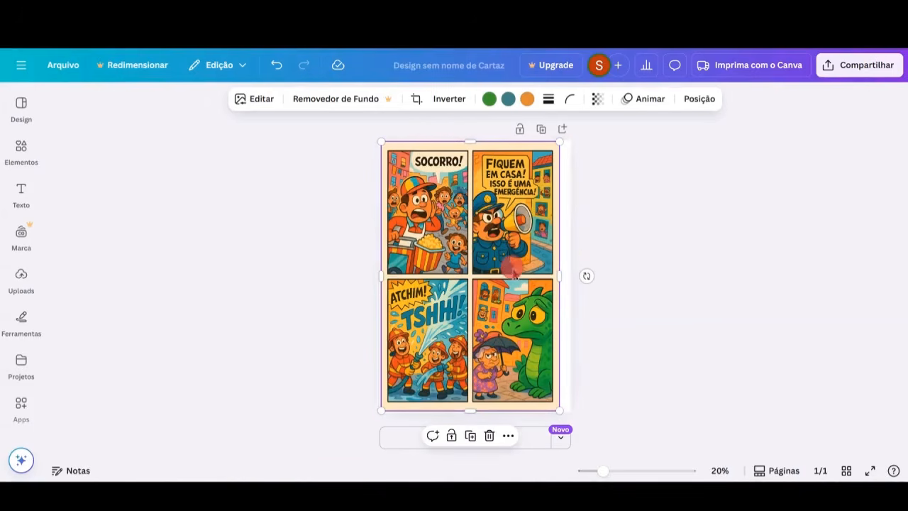
left_click_drag(514, 275, 509, 289)
Step: Try to extend the comic image to the page's lower and right edges, then undo the stretching but keep its aligned position
left_click_drag(467, 413, 468, 413)
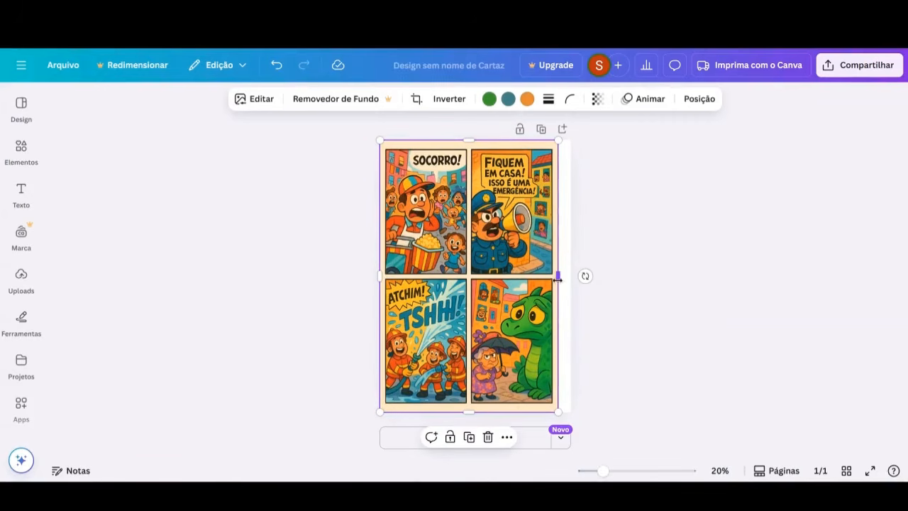
left_click_drag(558, 276, 568, 279)
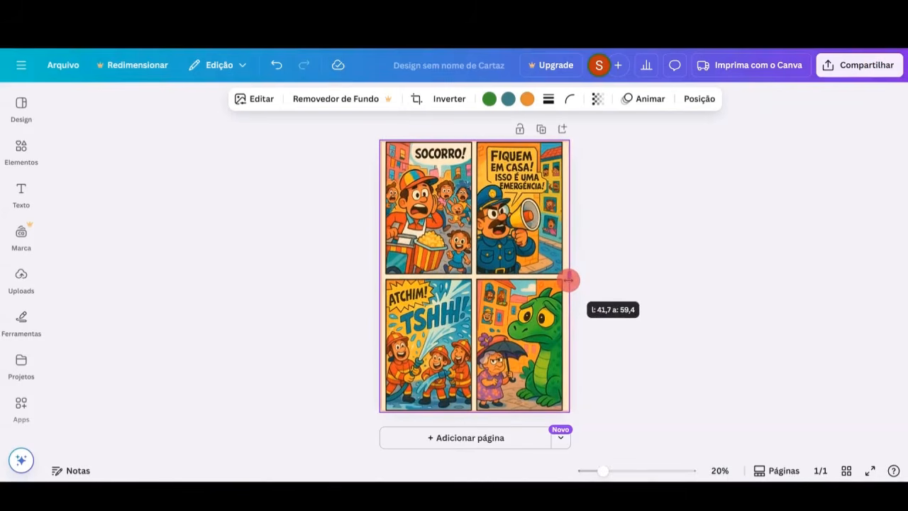
left_click_drag(563, 277, 561, 276)
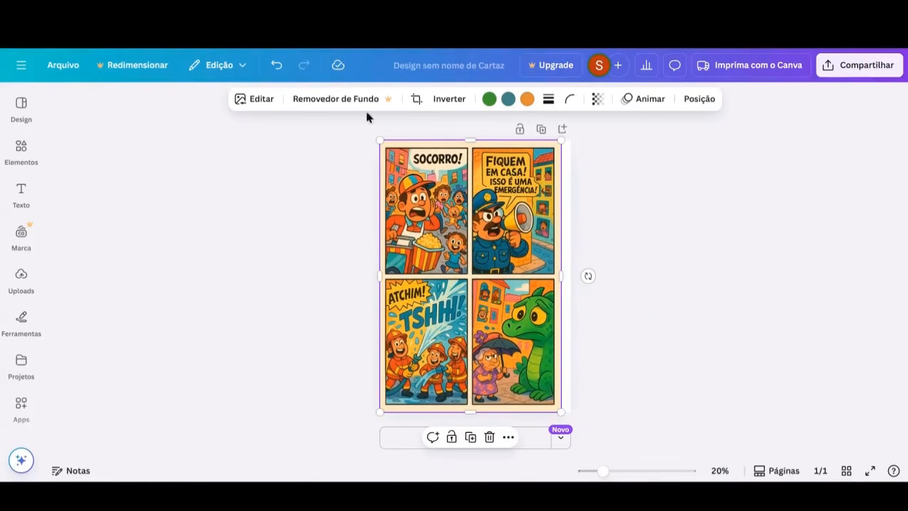
left_click(278, 66)
left_click(279, 67)
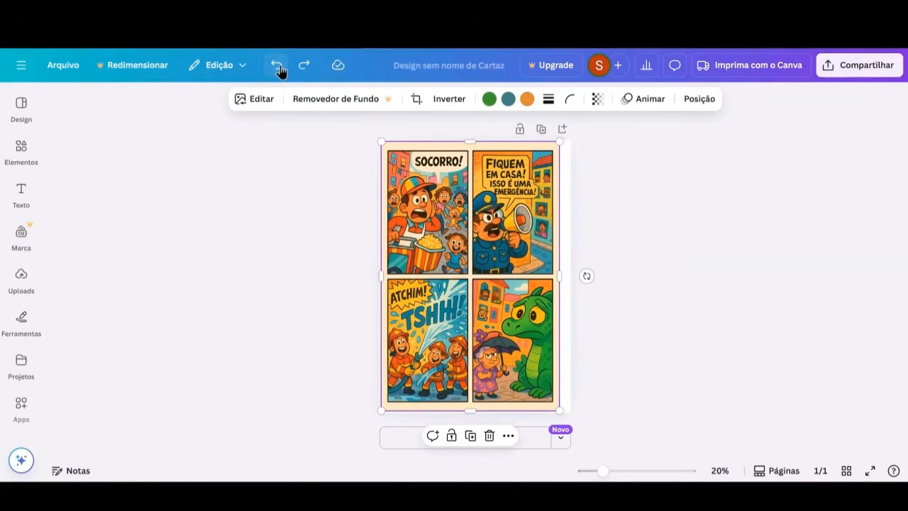
left_click(305, 65)
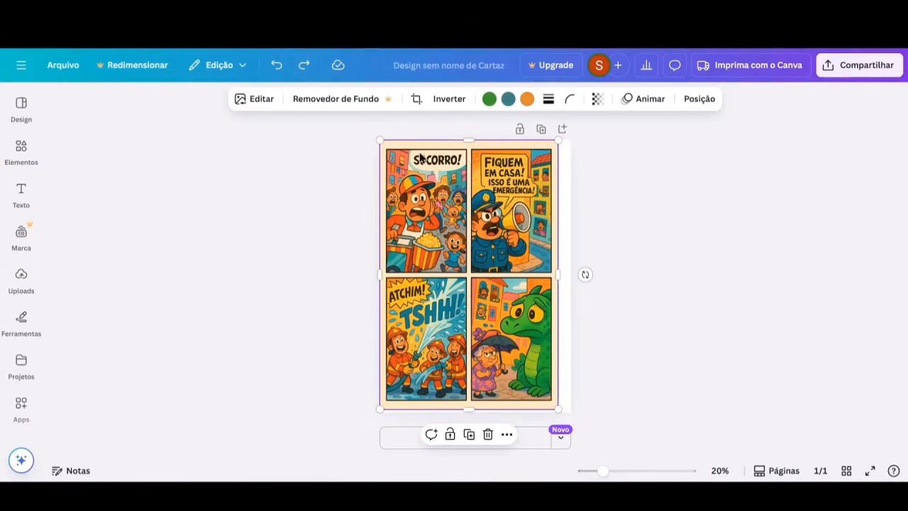
Step: Stretch the comic image downward so its lower edge meets the bottom edge of the poster page
left_click(644, 204)
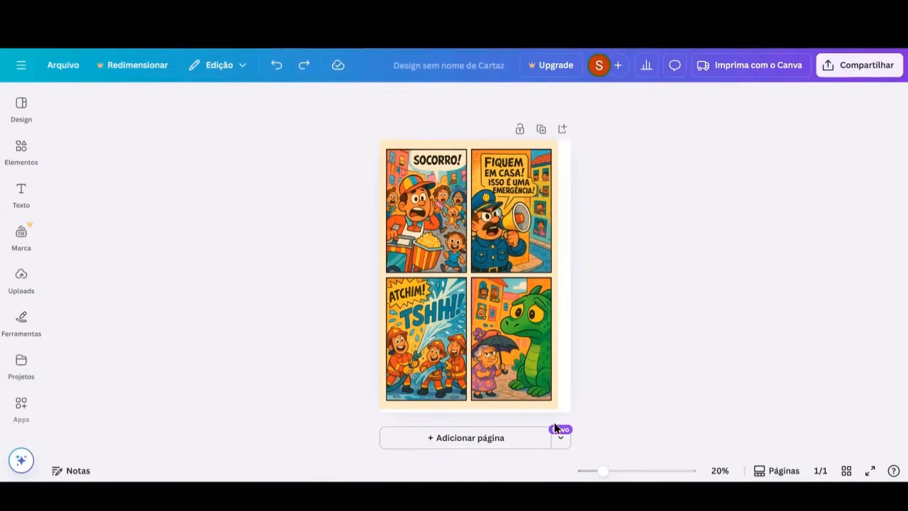
left_click(469, 401)
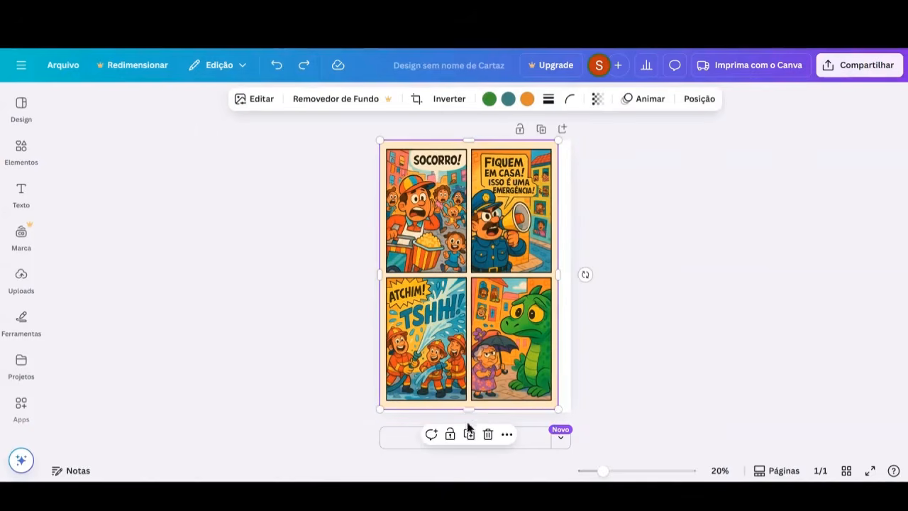
left_click_drag(467, 410, 467, 413)
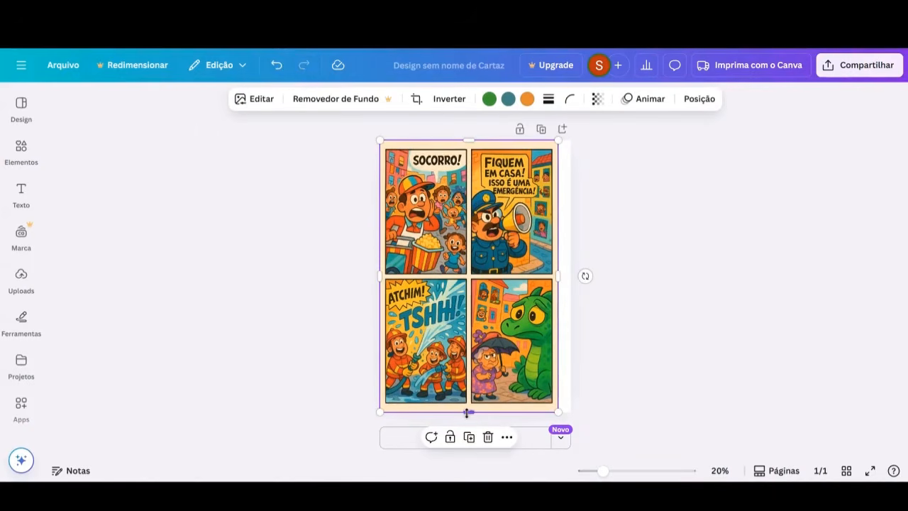
left_click(639, 309)
Step: Examine the four comic panels and their speech-bubble lettering at a larger scale
left_click(455, 298)
left_click_drag(605, 473, 619, 471)
scroll(527, 276, "up", 2)
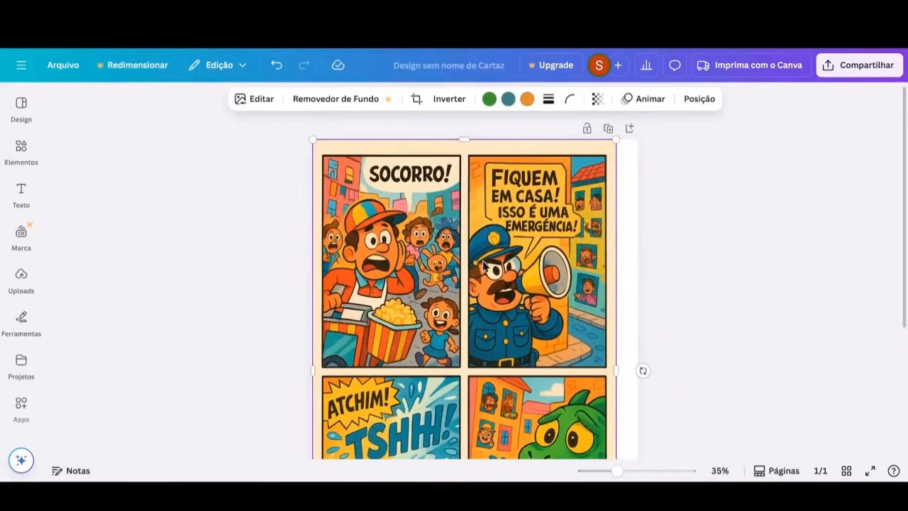
scroll(730, 456, "down", 1)
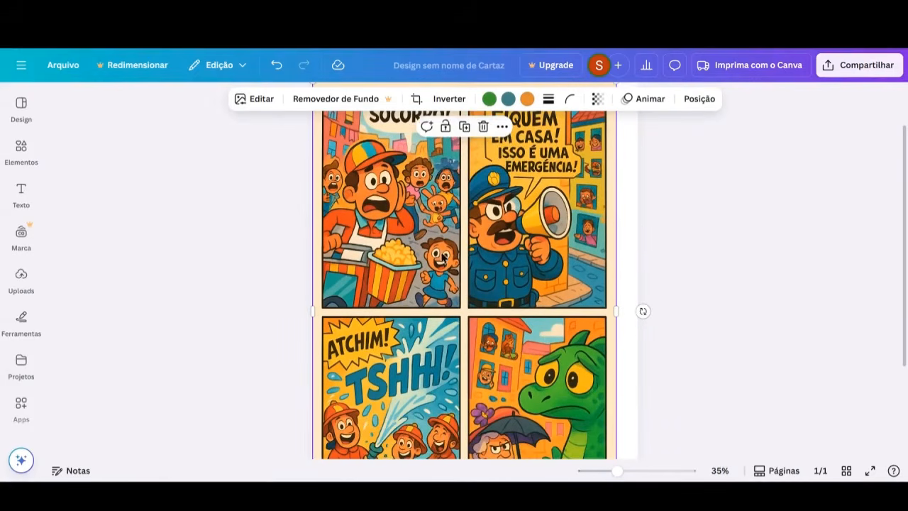
scroll(588, 395, "up", 1)
left_click_drag(617, 472, 608, 471)
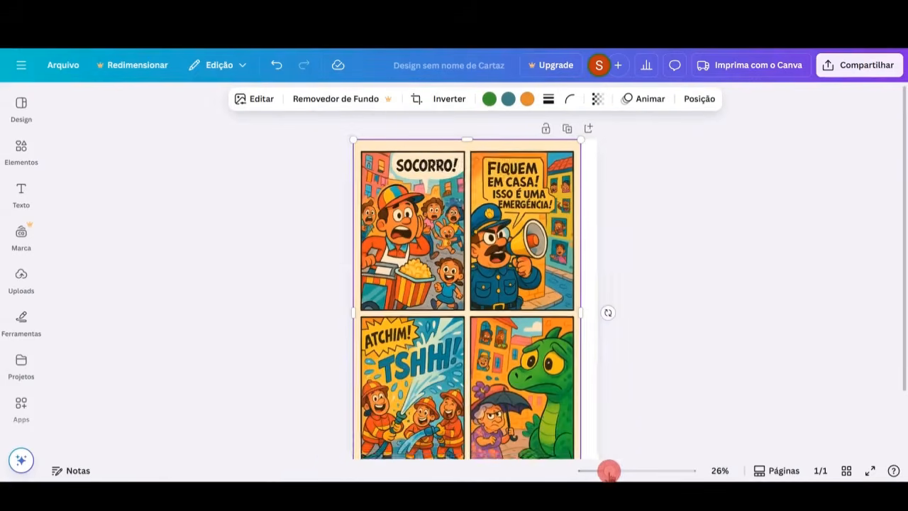
scroll(618, 361, "down", 2)
scroll(610, 316, "up", 2)
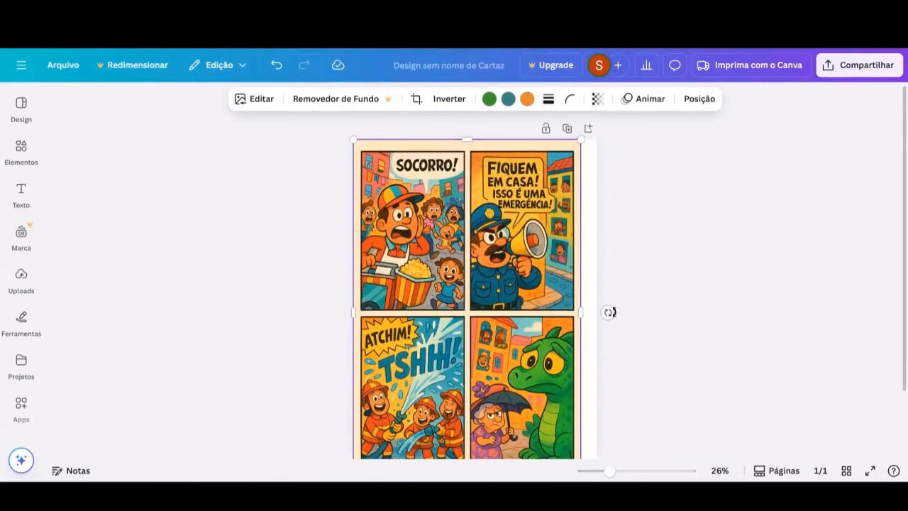
Step: Use Captura de Texto on the comic image to turn the police officer's speech-bubble lettering into editable text
left_click(260, 100)
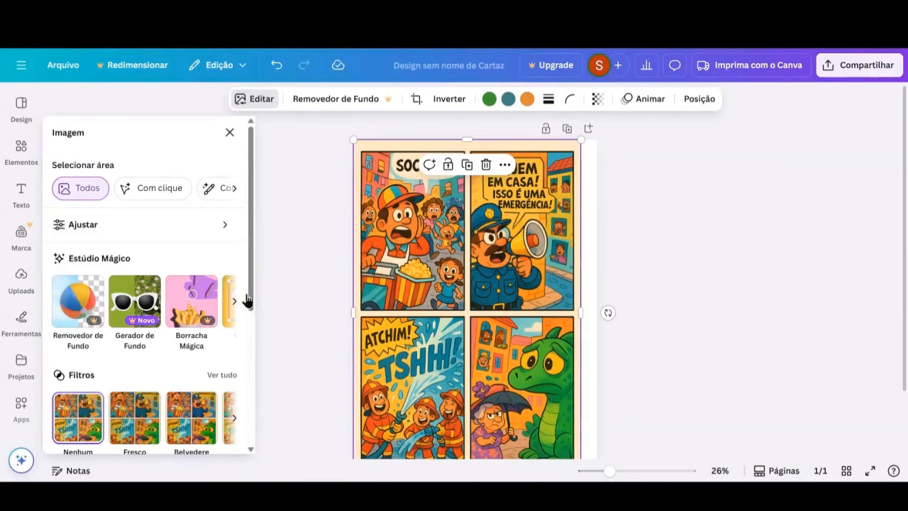
scroll(139, 261, "down", 3)
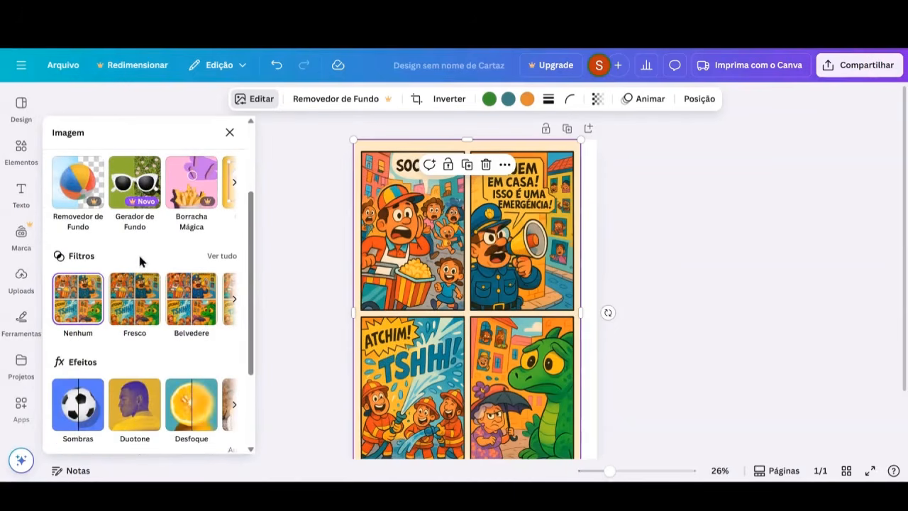
scroll(140, 261, "up", 3)
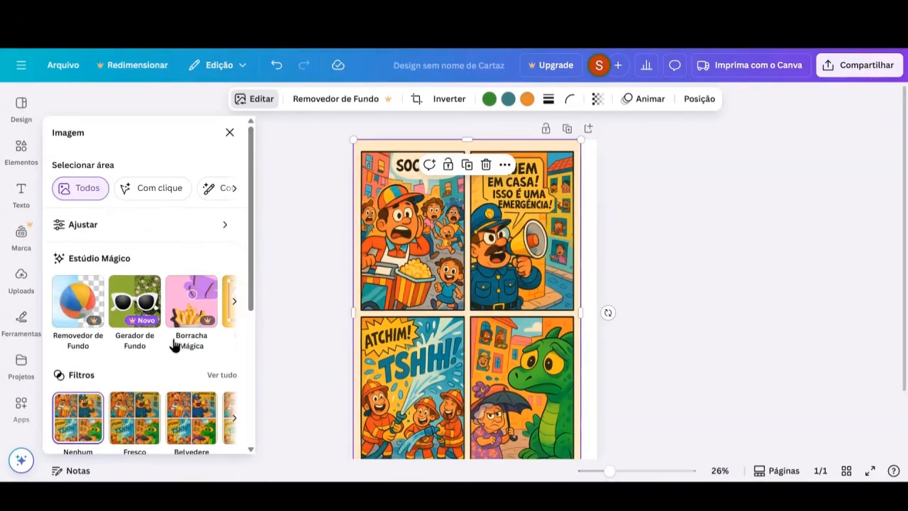
left_click(234, 300)
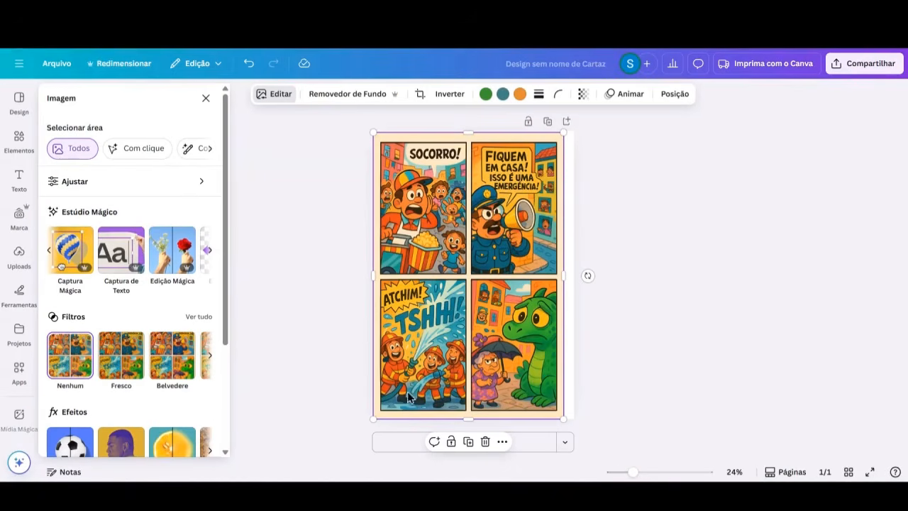
left_click(126, 253)
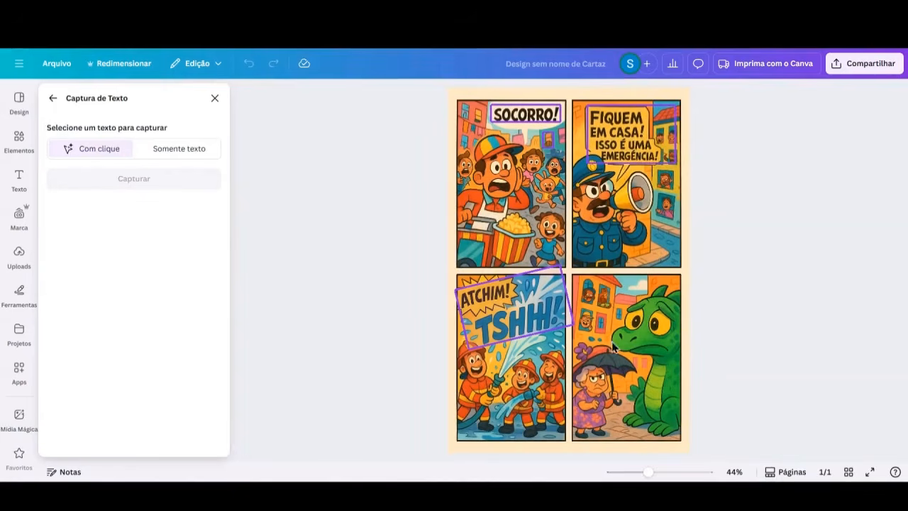
left_click(624, 151)
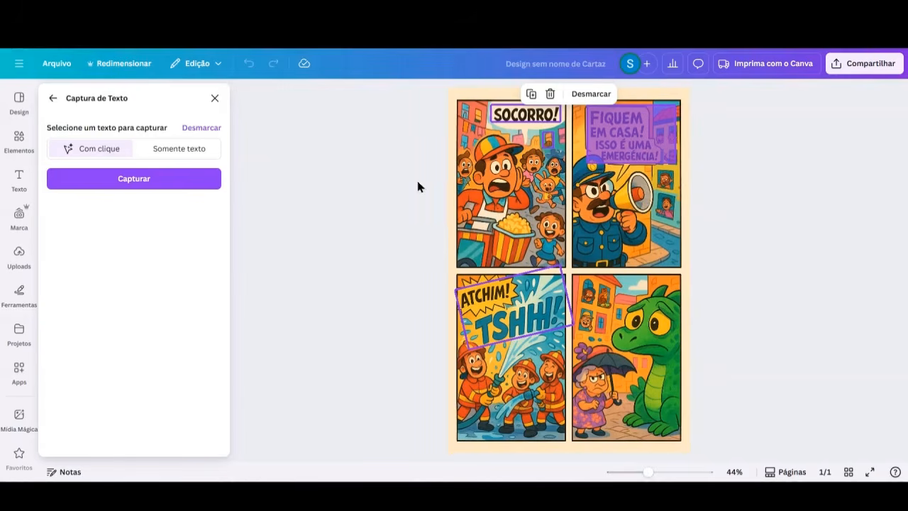
left_click(146, 185)
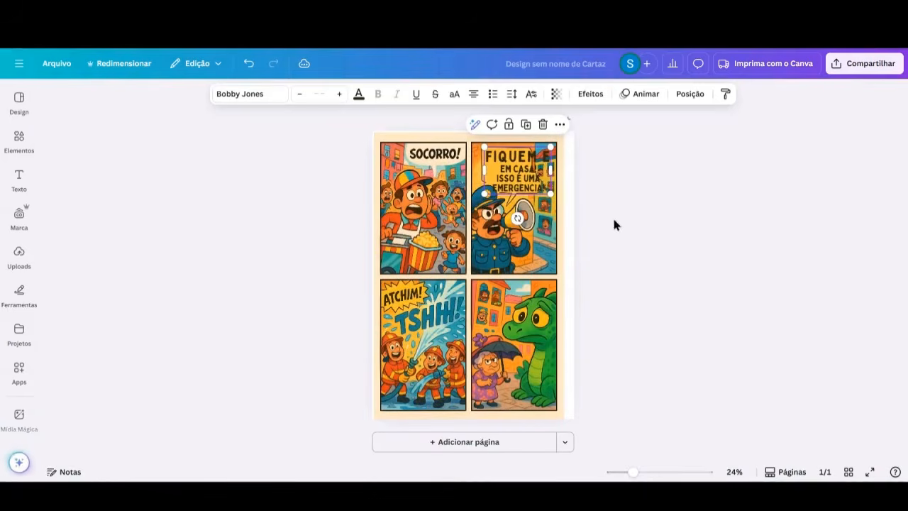
Step: Correct the last word of the officer's captured text to "EMERGÊNCIA", replacing the unaccented E with Ê
left_click_drag(633, 475, 640, 472)
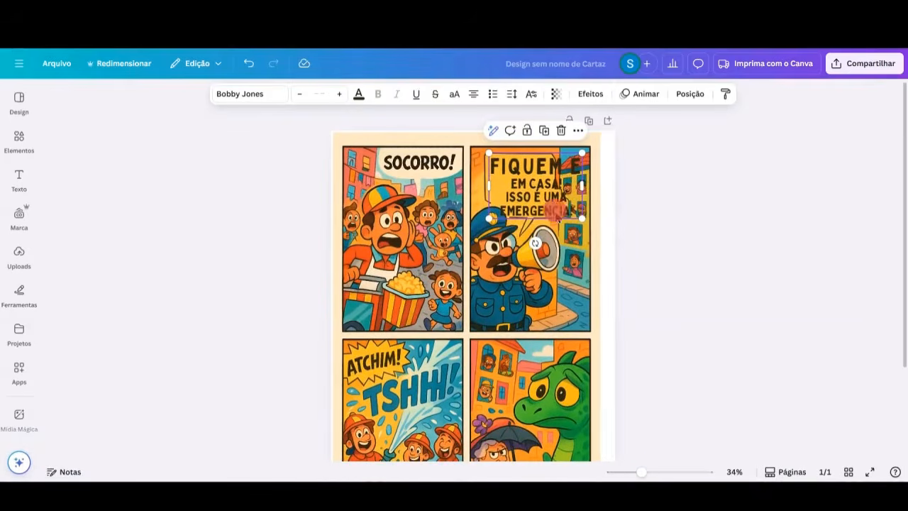
double_click(554, 215)
left_click(550, 224)
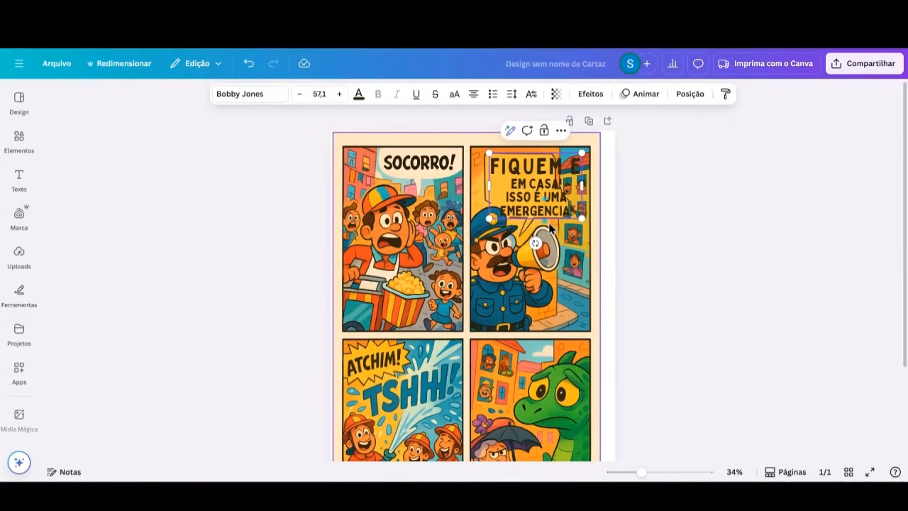
key("BackSpace")
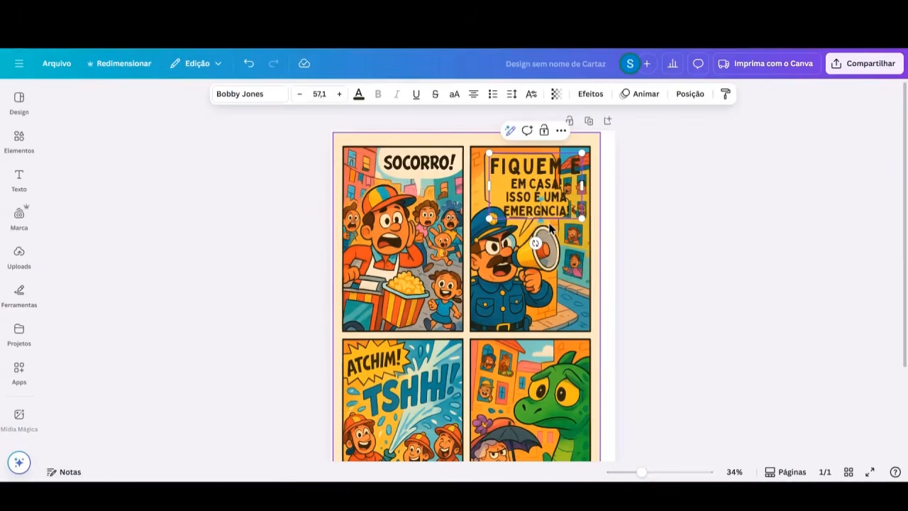
type("Ê")
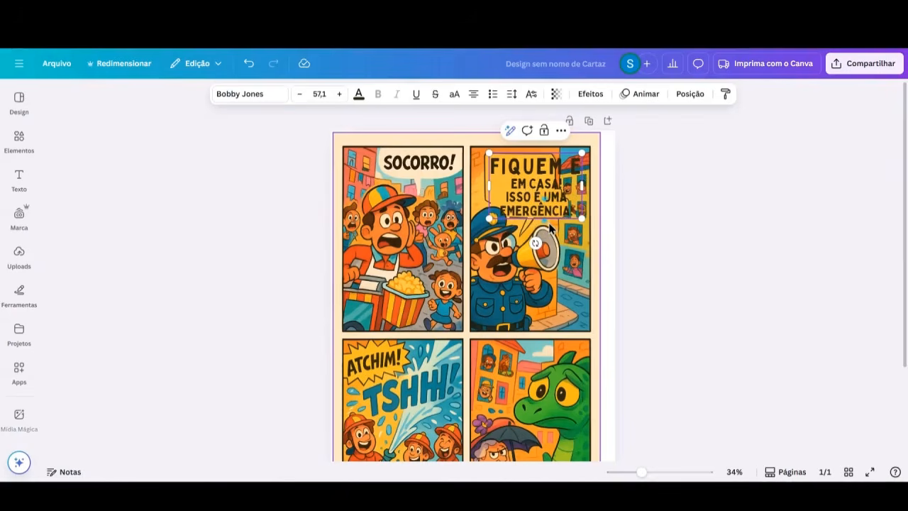
left_click(644, 203)
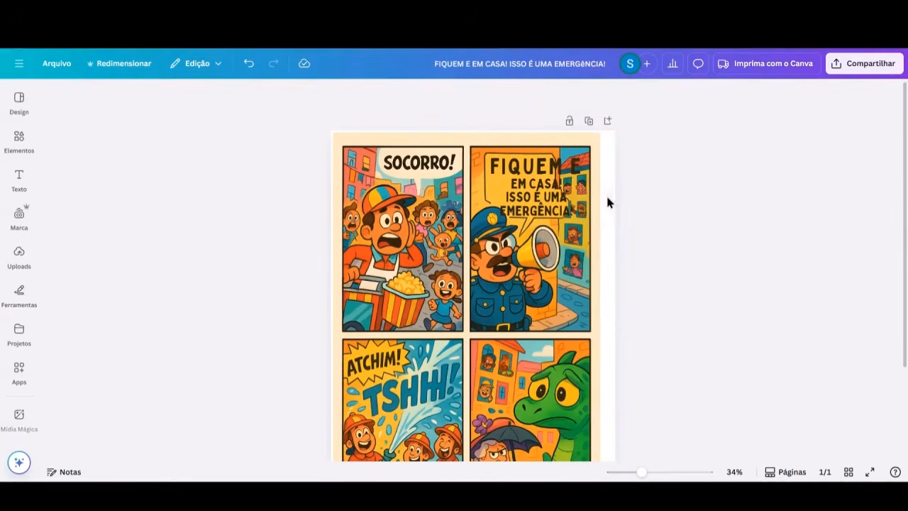
Step: Delete the stray "E" after "FIQUEM" in the first line of the officer's text
left_click(568, 166)
double_click(567, 166)
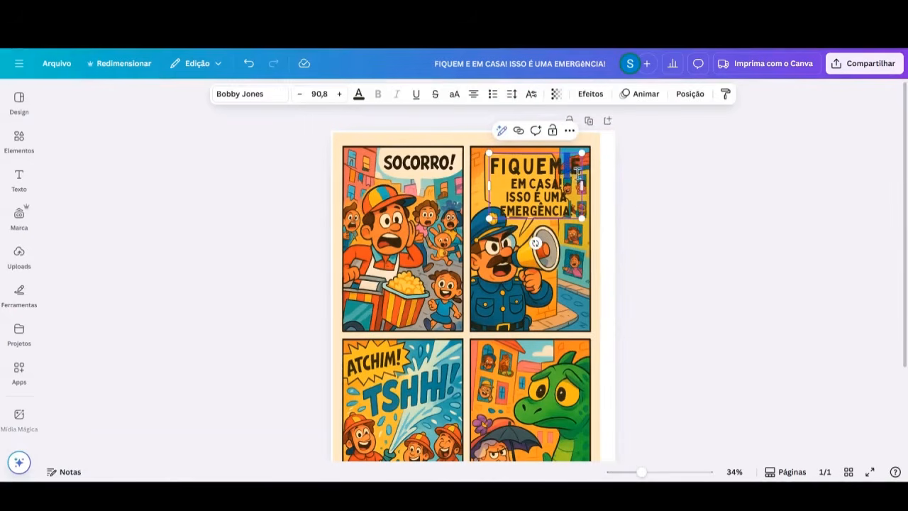
left_click(578, 172)
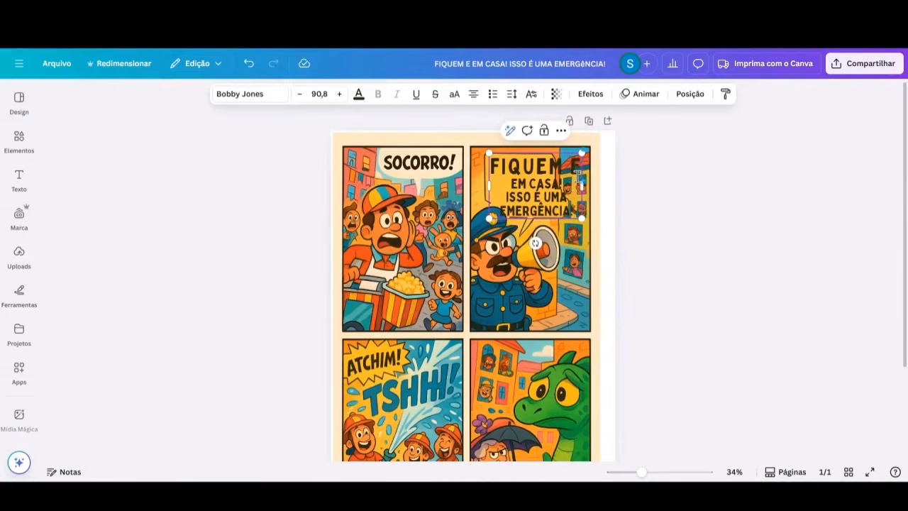
key("BackSpace")
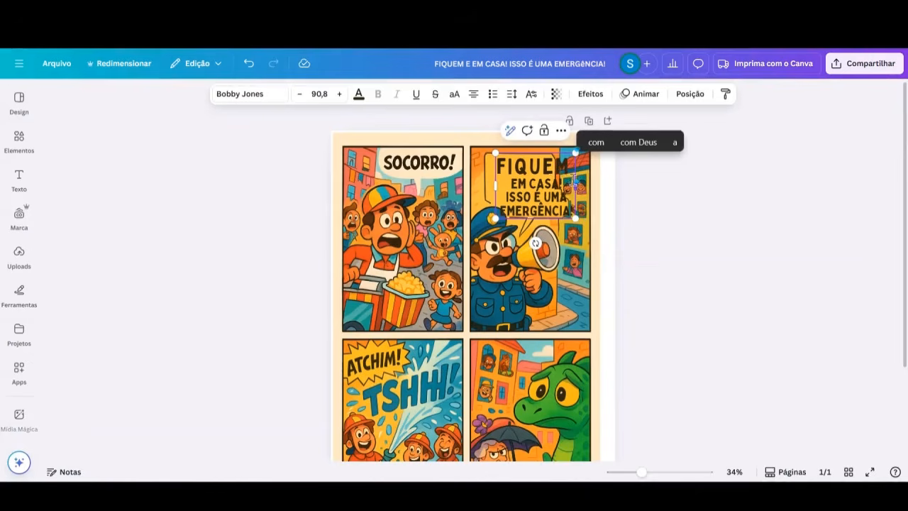
left_click(632, 199)
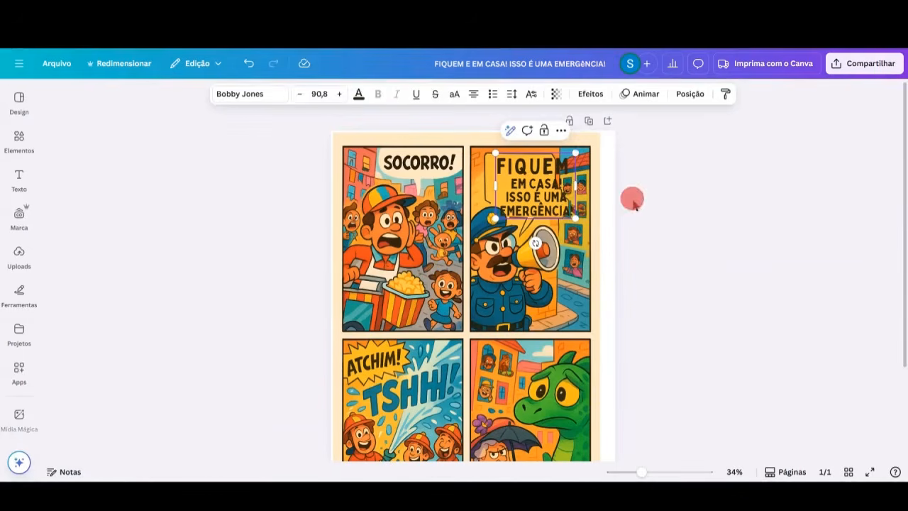
Step: Move the officer's text into the yellow speech bubble and shrink it to fit inside the outline
left_click(541, 201)
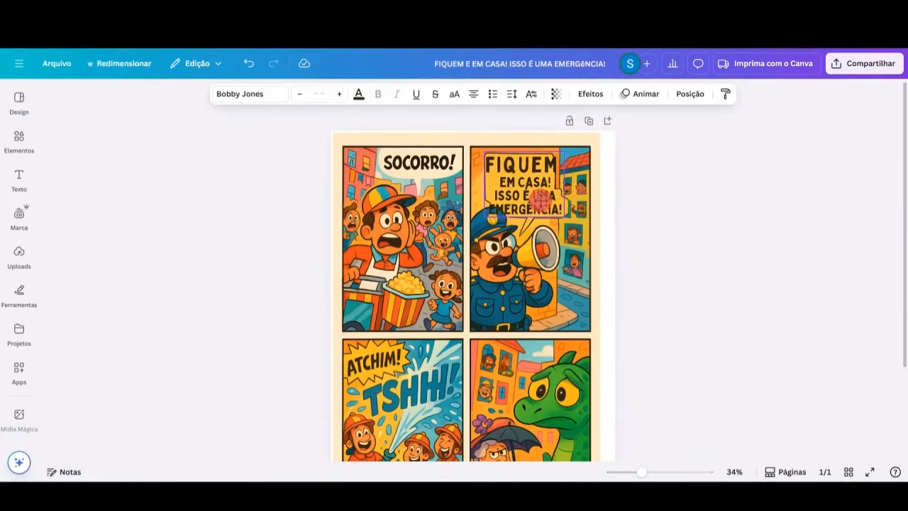
mouse_move(485, 214)
left_mouse_down()
mouse_move(515, 188)
mouse_move(492, 200)
left_mouse_up()
left_click(664, 202)
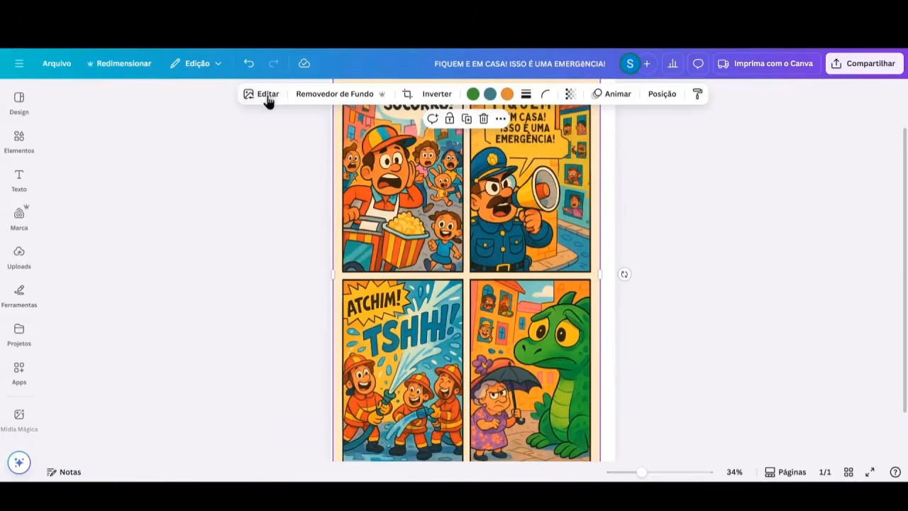
Step: Open Captura Mágica for the comic image and try selecting the police officer and his megaphone in Com clique mode
left_click(268, 99)
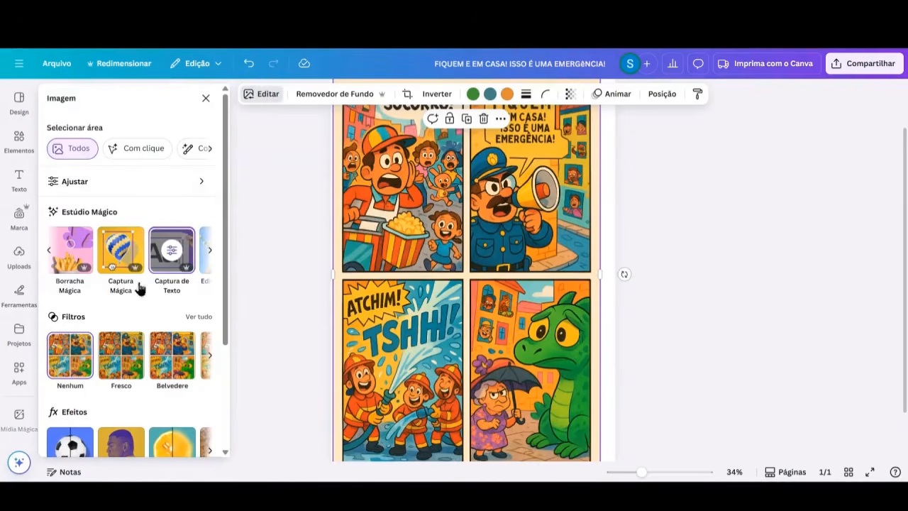
left_click(118, 248)
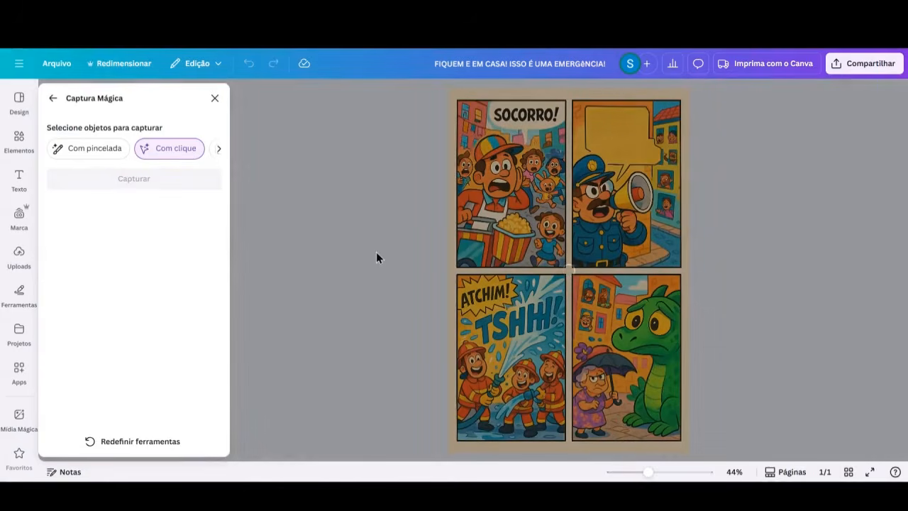
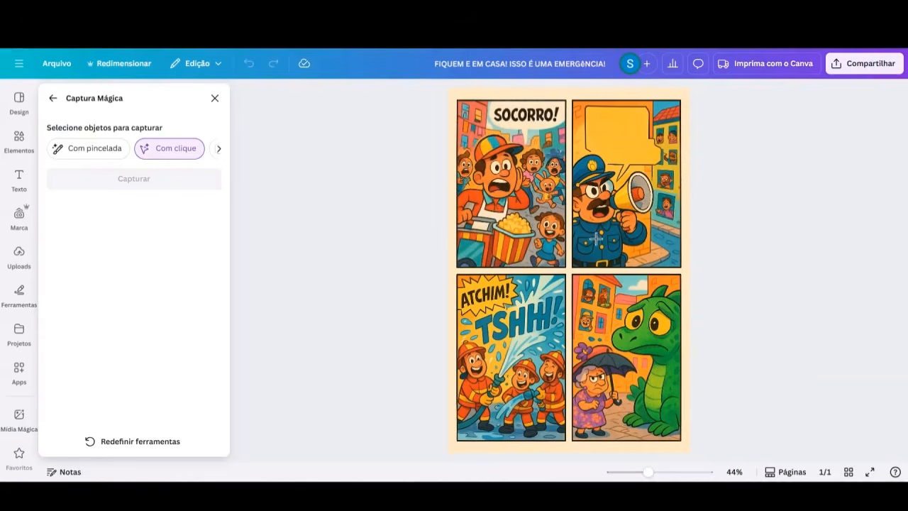
left_click(596, 238)
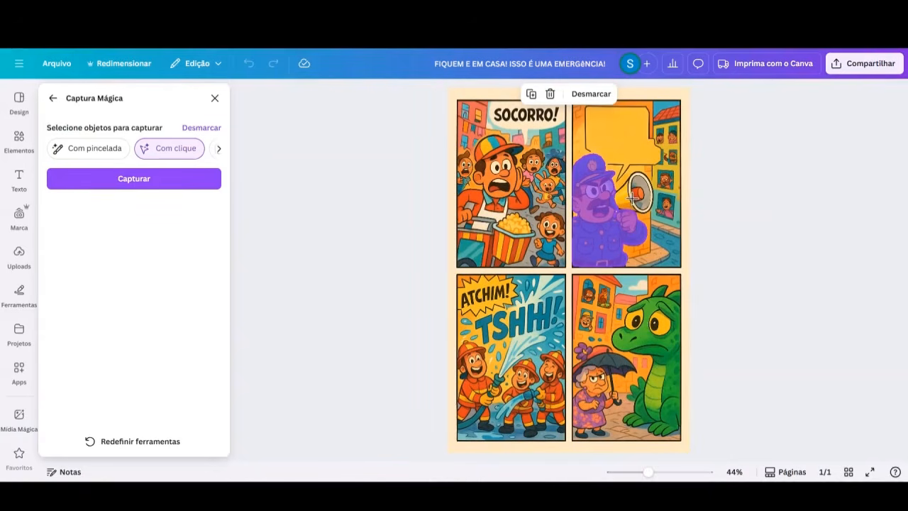
left_click(635, 200)
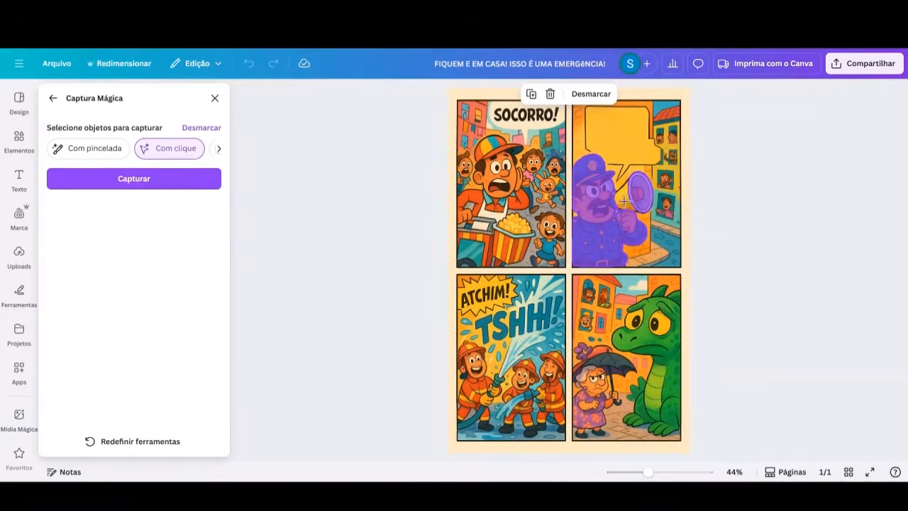
left_click(624, 200)
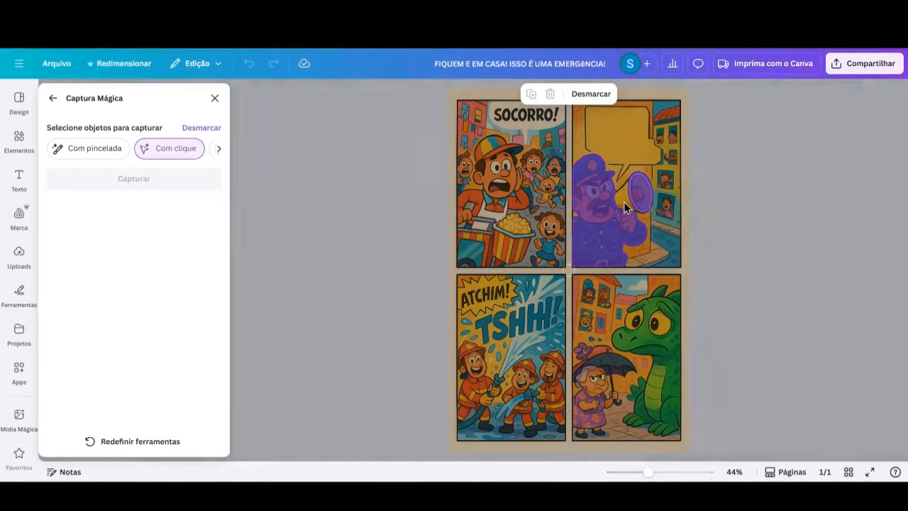
left_click(624, 202)
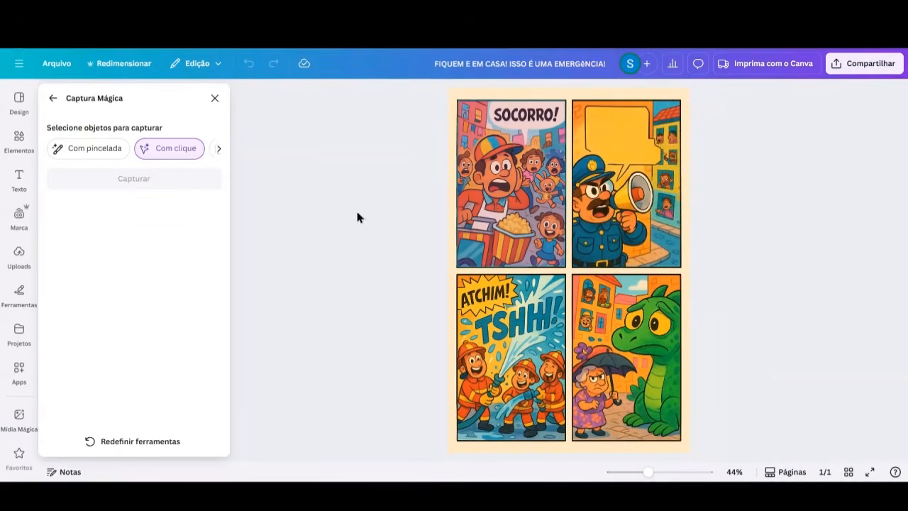
Step: In Com pincelada mode, paint over the police officer and megaphone, and with brush size 13 over the running girl in the first panel
left_click(77, 148)
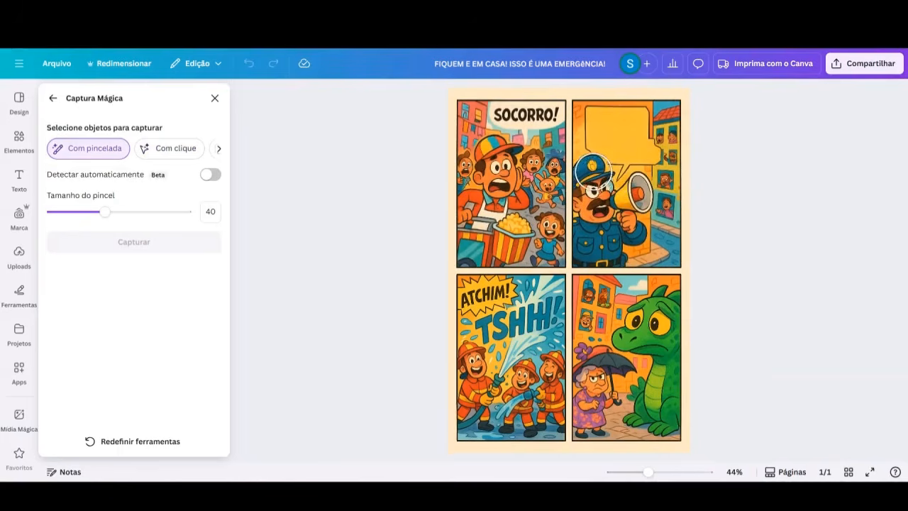
mouse_move(593, 170)
left_mouse_down()
mouse_move(595, 203)
mouse_move(637, 190)
mouse_move(624, 206)
mouse_move(633, 225)
mouse_move(585, 225)
mouse_move(608, 243)
mouse_move(612, 259)
left_mouse_up()
left_click_drag(105, 211, 68, 211)
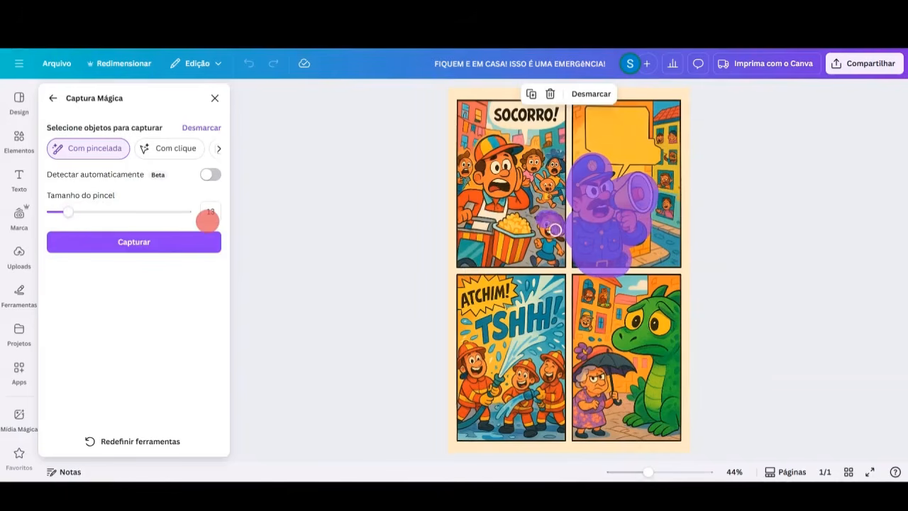
left_click_drag(554, 230, 544, 226)
mouse_move(541, 241)
left_mouse_down()
mouse_move(557, 251)
mouse_move(538, 256)
left_mouse_up()
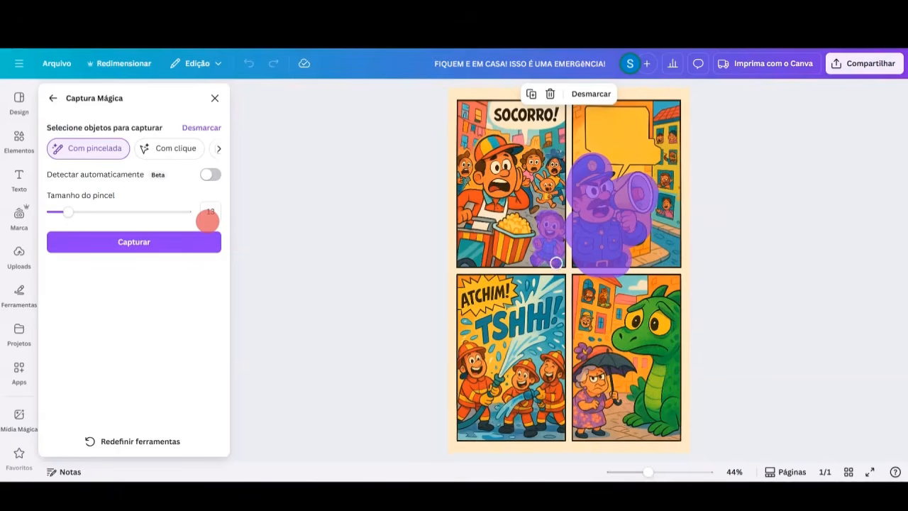
Step: Capture the painted officer and running girl as a separate element, pull it away from the comic image and delete it
left_click(164, 248)
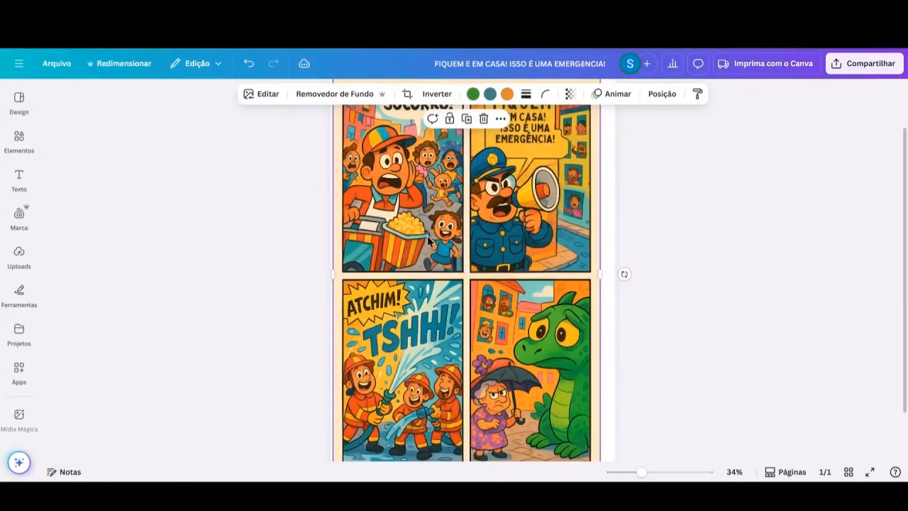
left_click_drag(454, 256, 620, 272)
left_click_drag(572, 323, 514, 282)
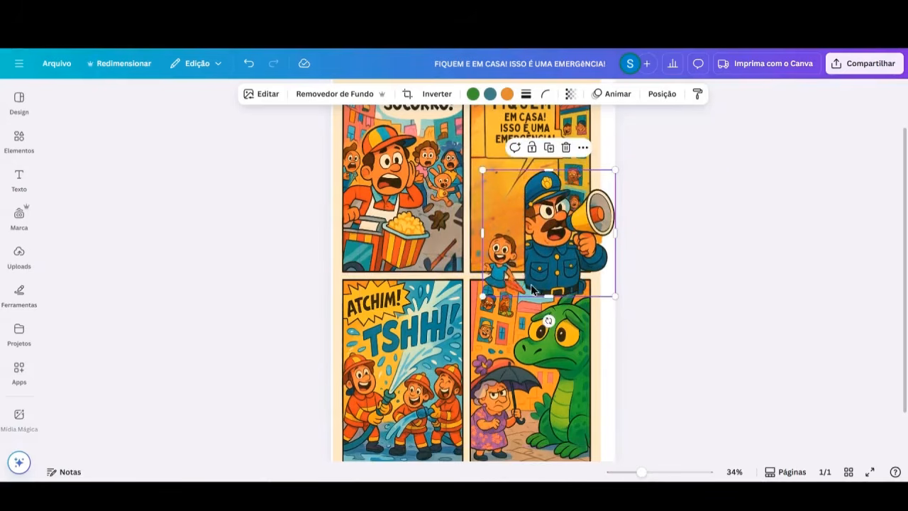
key("Delete")
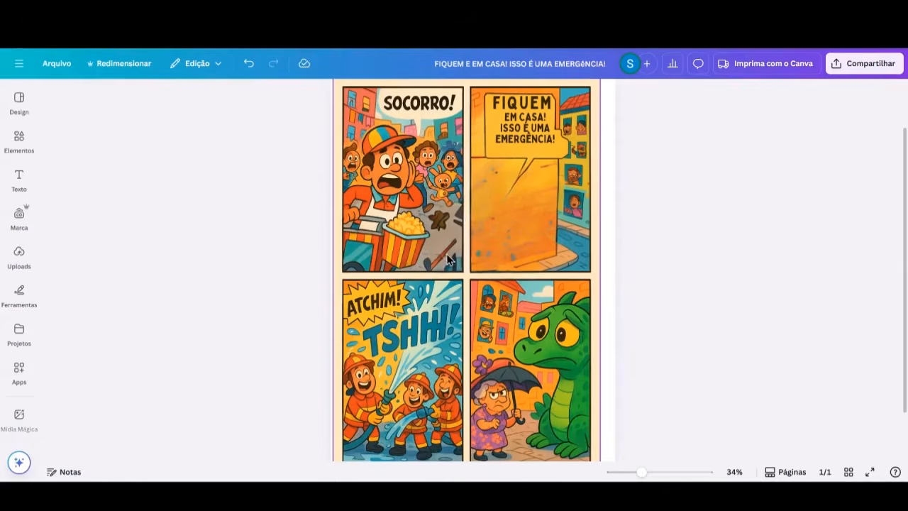
Step: Use Borracha Mágica with brush size 24 to erase the leftover debris on the street beside the popcorn cart
left_click(465, 177)
left_click(259, 94)
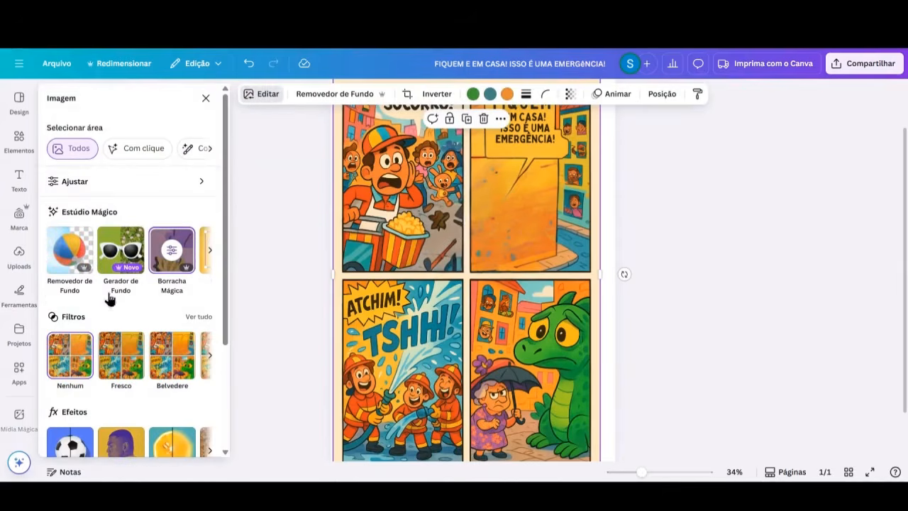
left_click(169, 252)
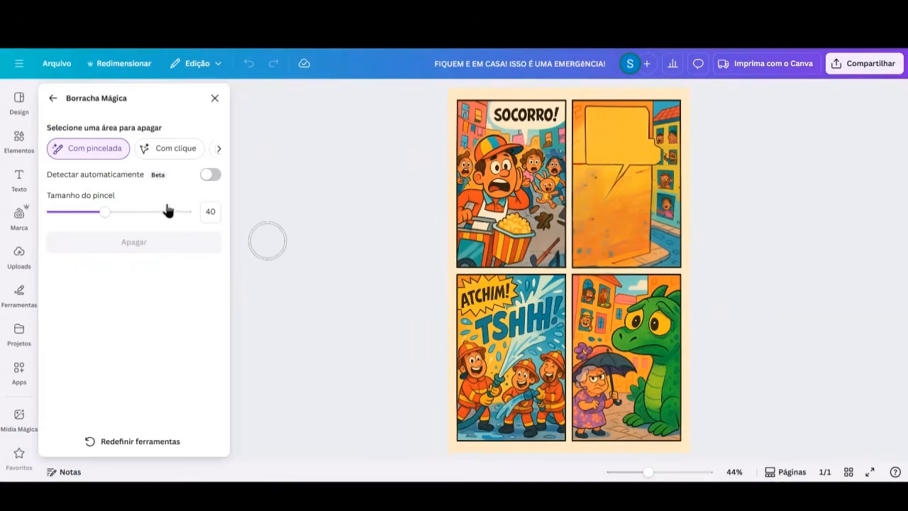
left_click_drag(106, 211, 83, 211)
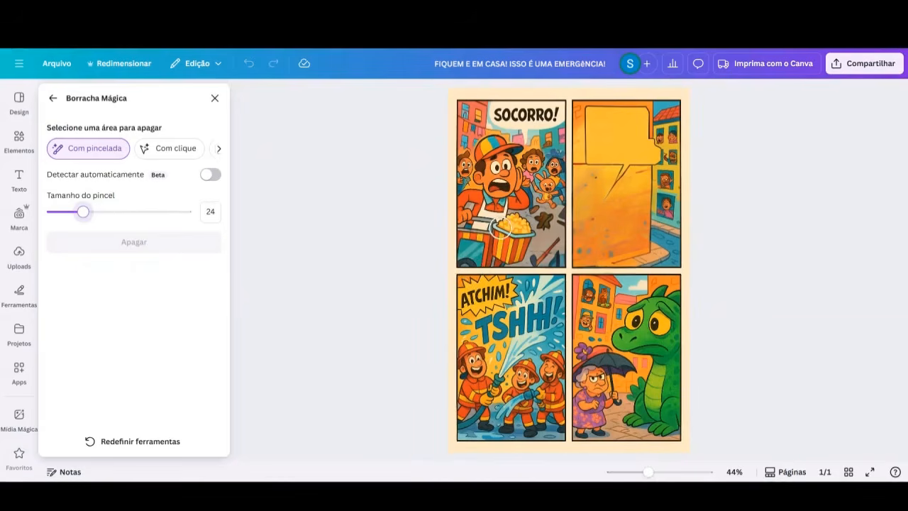
left_click_drag(557, 237, 539, 257)
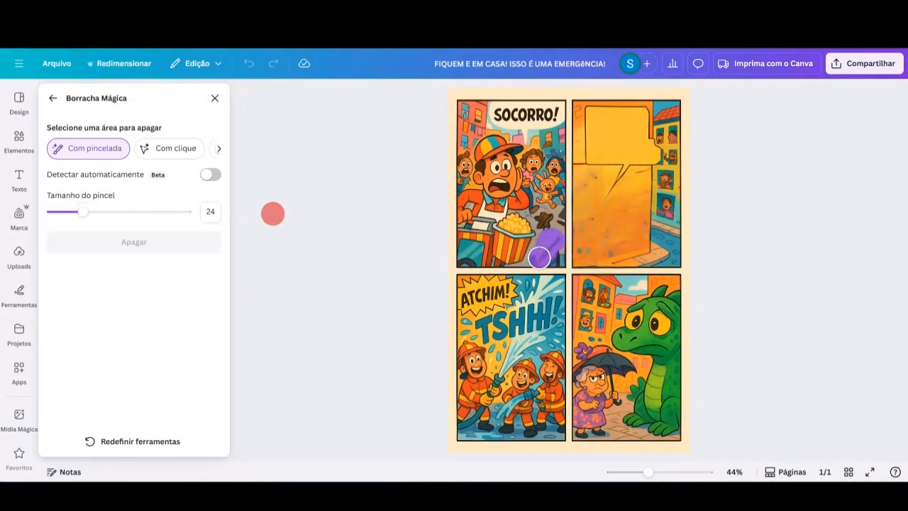
left_click(161, 244)
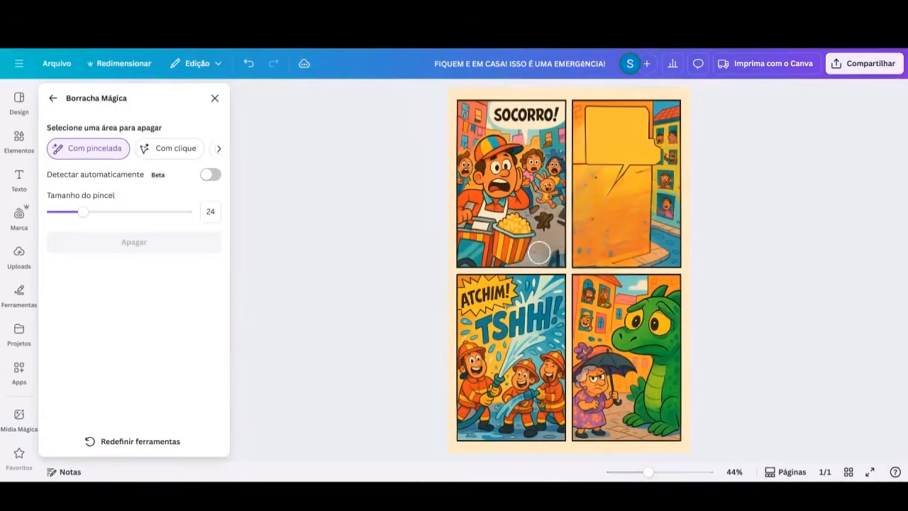
Step: Set the eraser brush to 14 and erase the smudges on the orange wall in the second panel
left_click_drag(84, 212, 69, 212)
left_click_drag(589, 181, 587, 186)
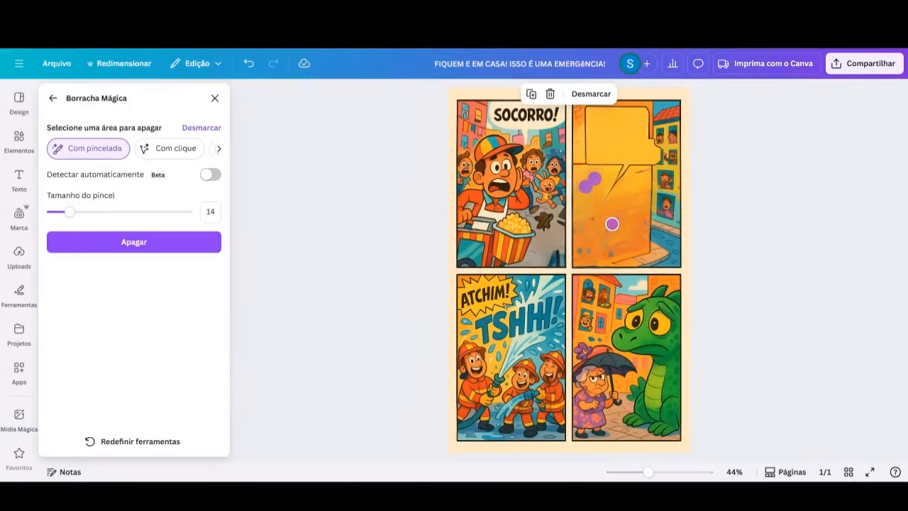
left_click_drag(612, 224, 604, 253)
left_click(581, 250)
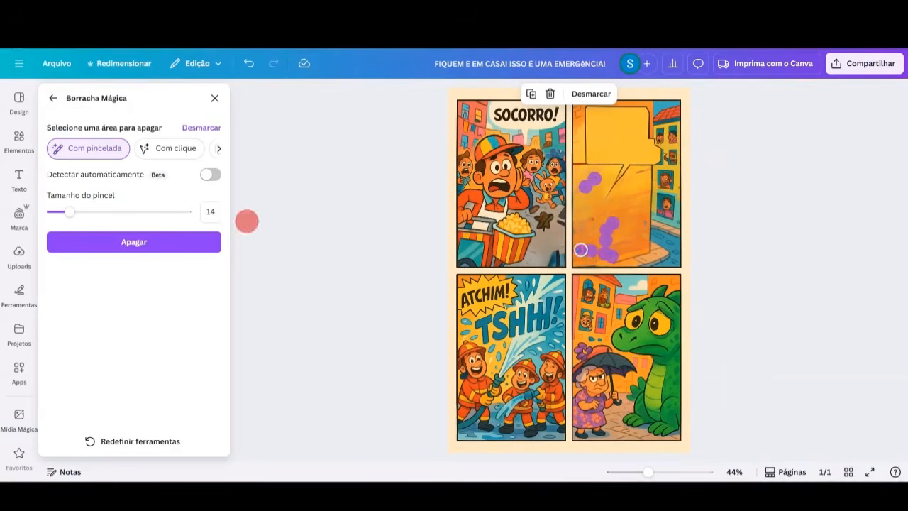
left_click(645, 223)
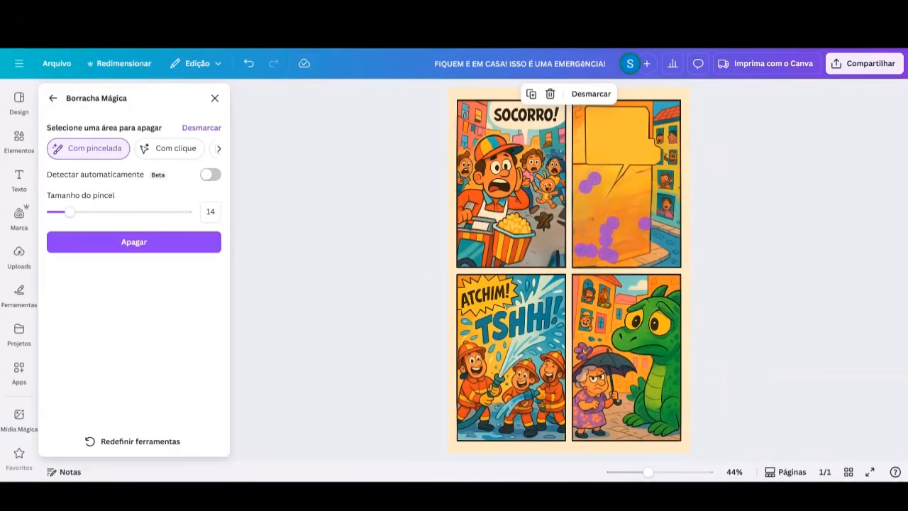
left_click(175, 245)
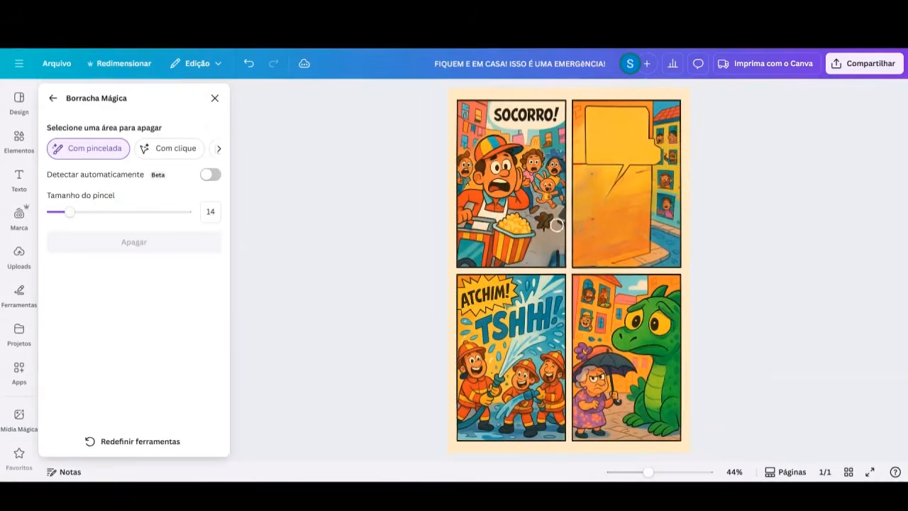
Step: Erase the dark blot on the street above the popcorn cart in the first panel and close Borracha Mágica
left_click_drag(553, 221, 541, 220)
left_click(139, 244)
left_click(215, 98)
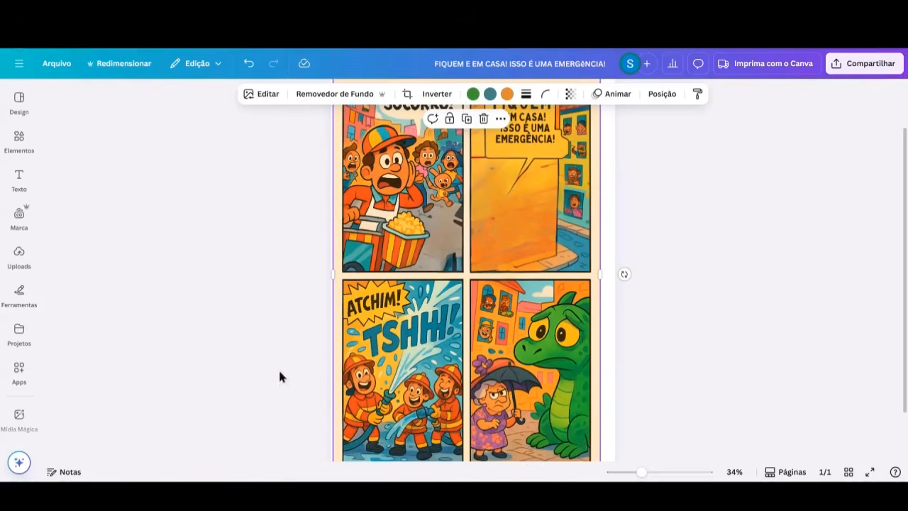
left_click(728, 261)
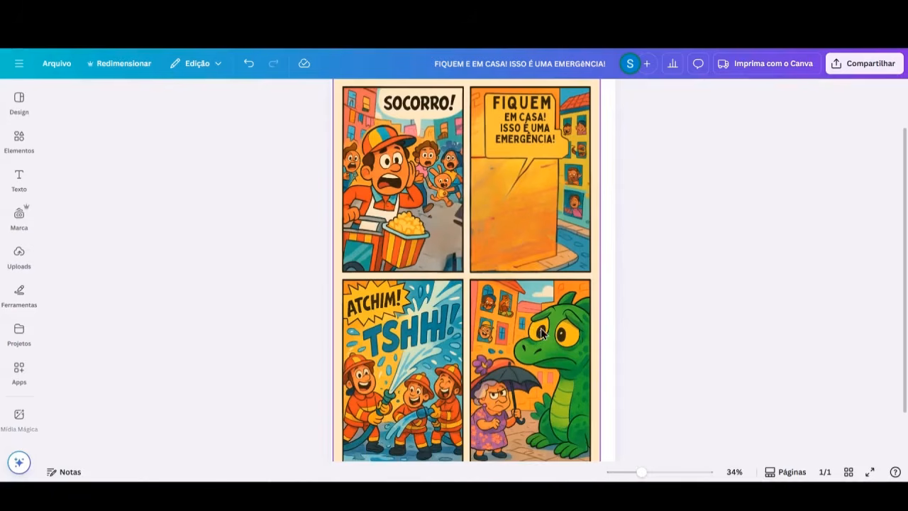
Step: Switch to ChatGPT, close the enlarged page image and review the remade scene with the firefighter, old lady and sad lizard
scroll(511, 396, "down", 2)
scroll(511, 396, "up", 2)
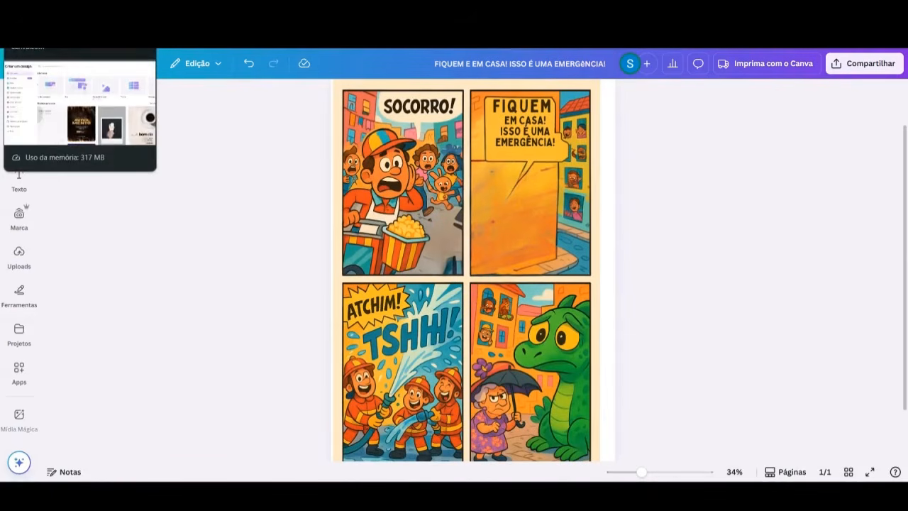
scroll(688, 248, "down", 2)
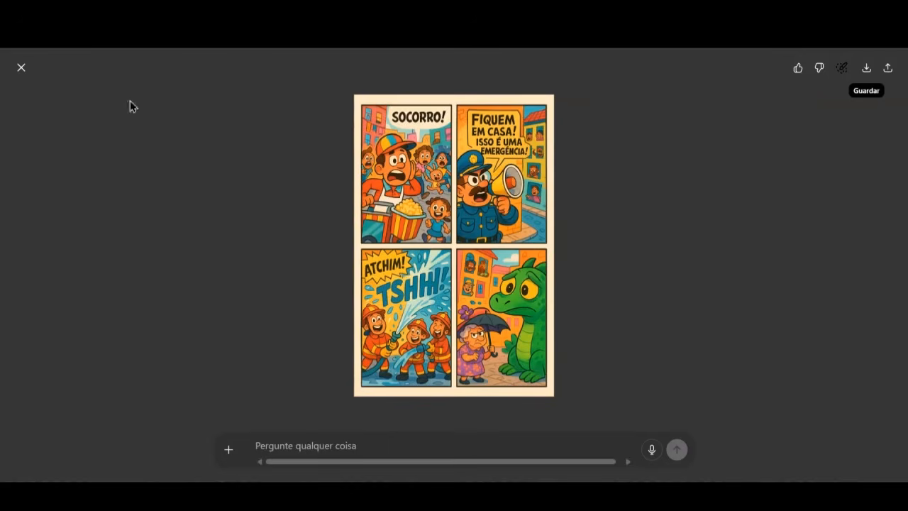
left_click(21, 67)
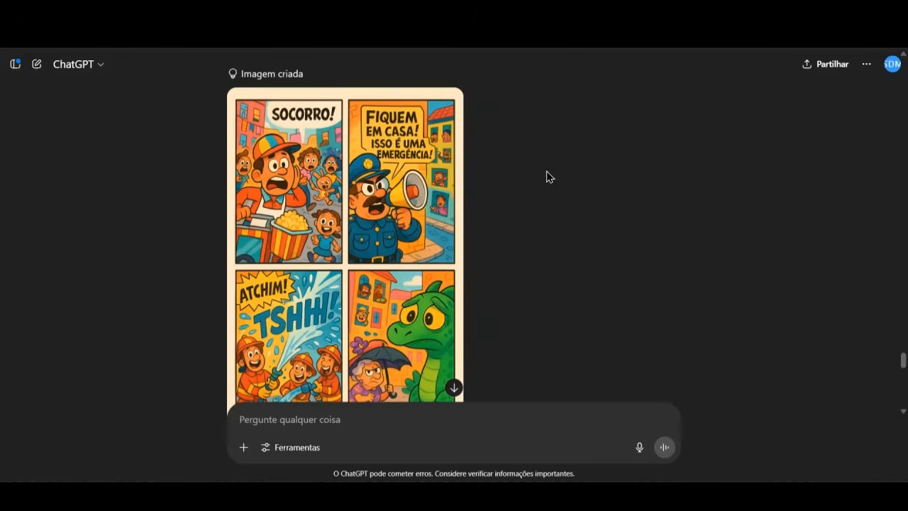
scroll(547, 172, "down", 6)
scroll(500, 191, "up", 3)
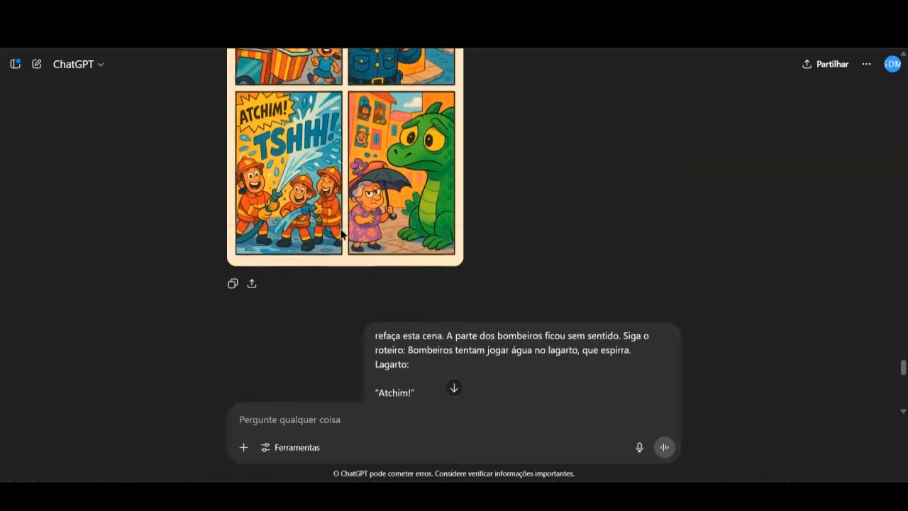
scroll(342, 234, "down", 1)
left_click(454, 389)
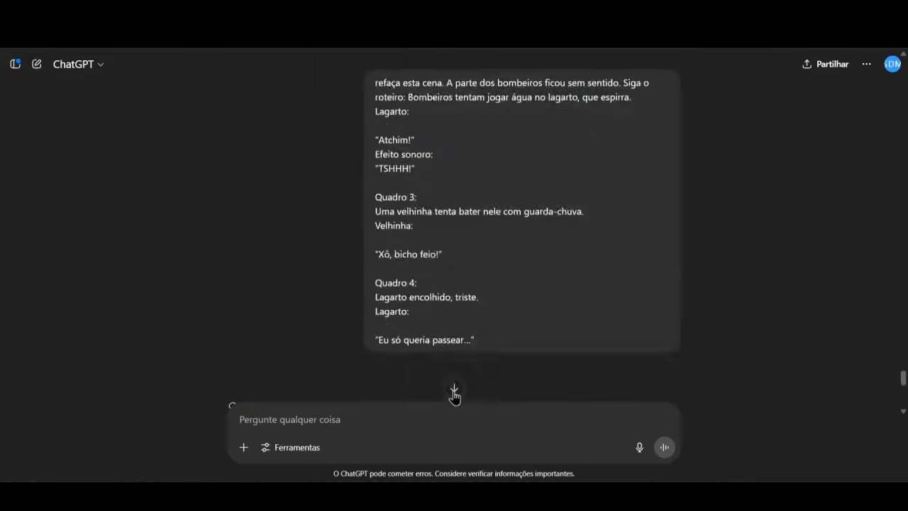
scroll(489, 295, "up", 2)
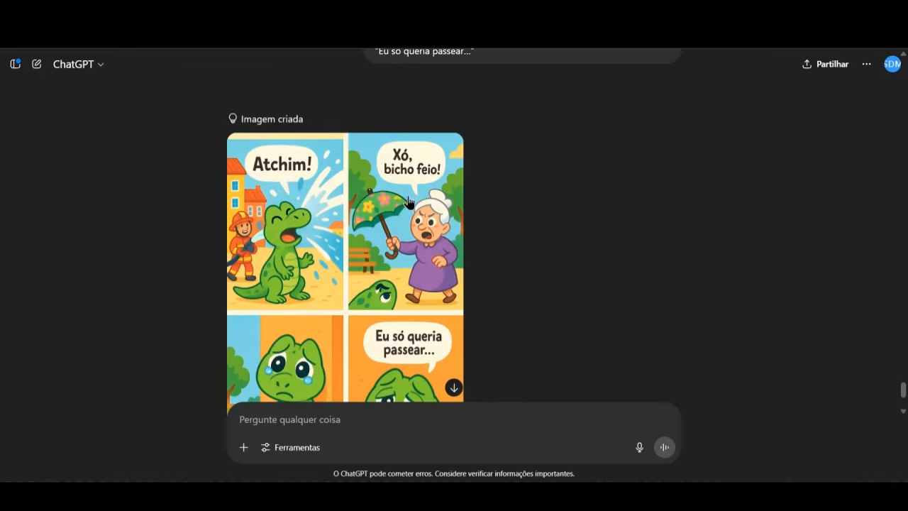
scroll(514, 179, "down", 1)
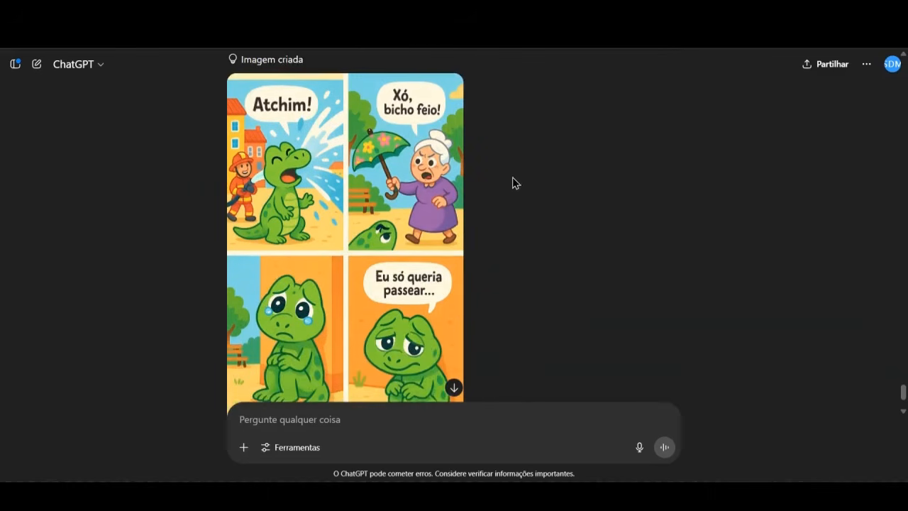
scroll(415, 175, "down", 2)
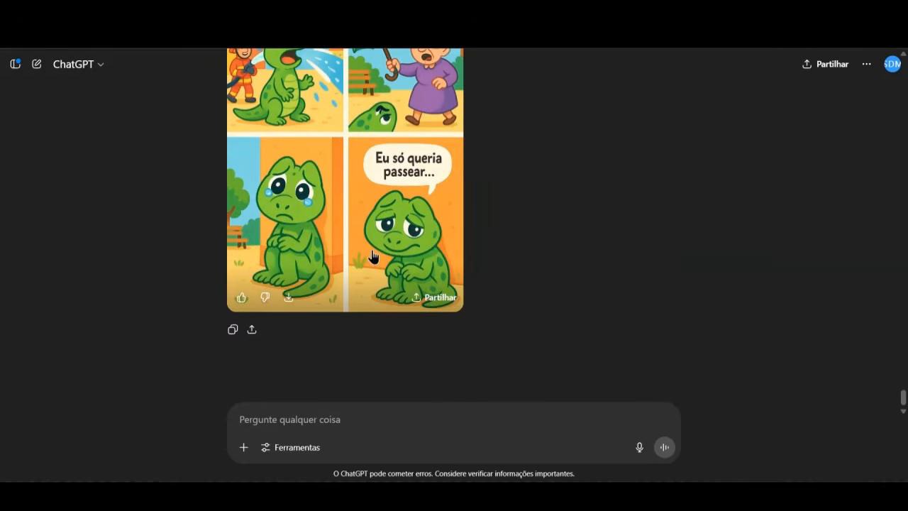
scroll(374, 256, "up", 3)
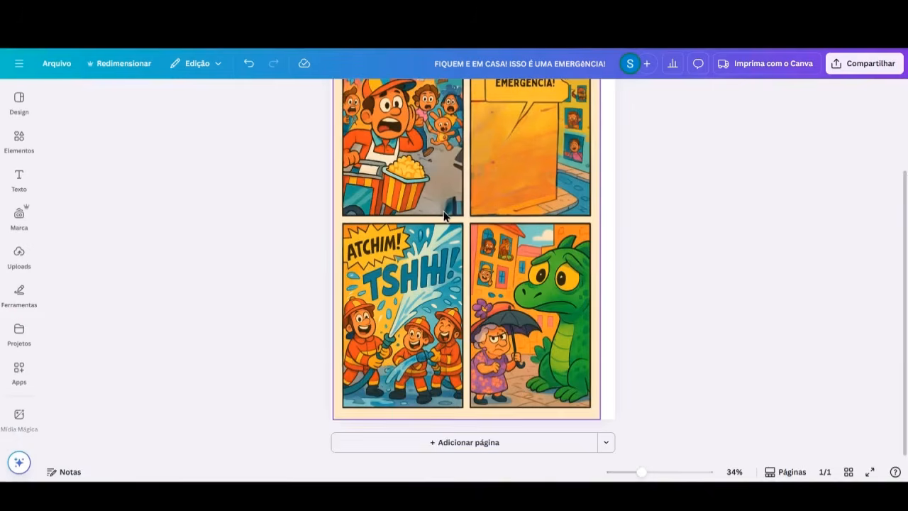
Step: Return to Canva and undo the Captura Mágica and Borracha Mágica edits to restore the officer and the girl
scroll(489, 239, "up", 2)
scroll(484, 238, "down", 2)
scroll(429, 244, "up", 2)
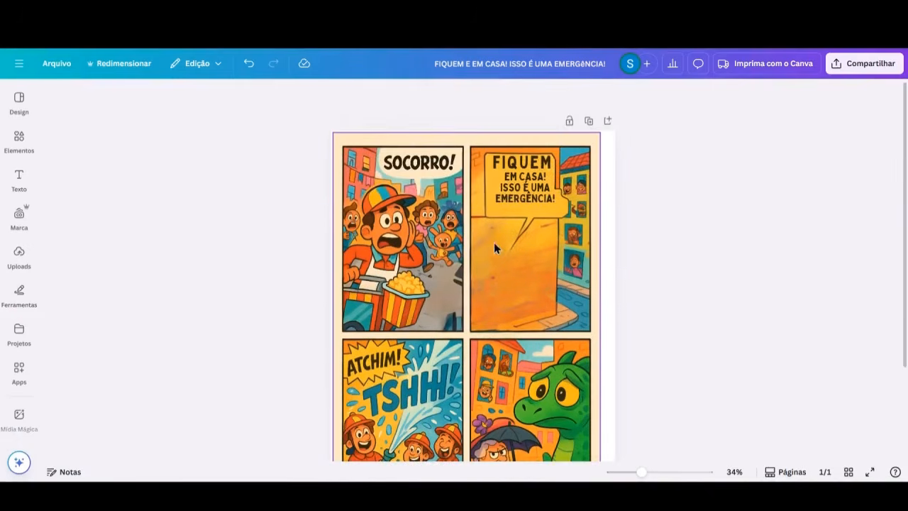
left_click(249, 67)
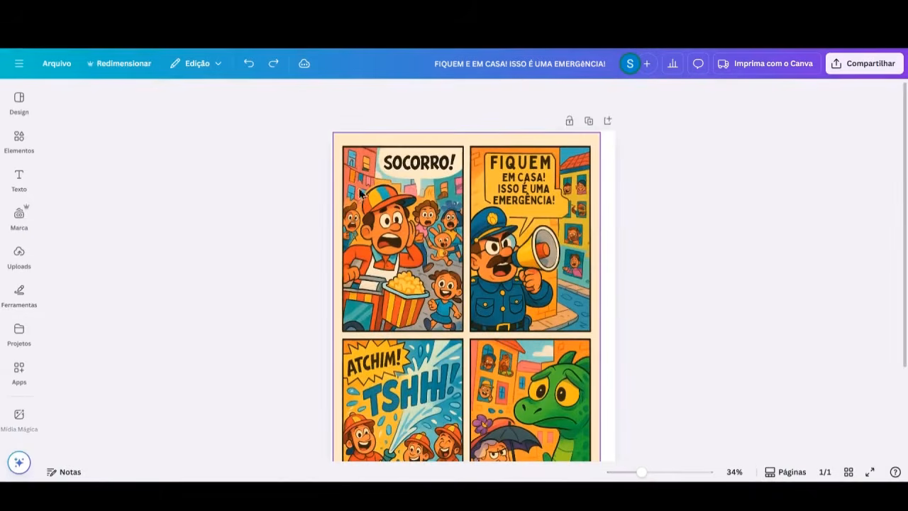
Step: Duplicate the four-panel comic image and add a second page to the design
scroll(360, 193, "down", 2)
left_click(483, 417)
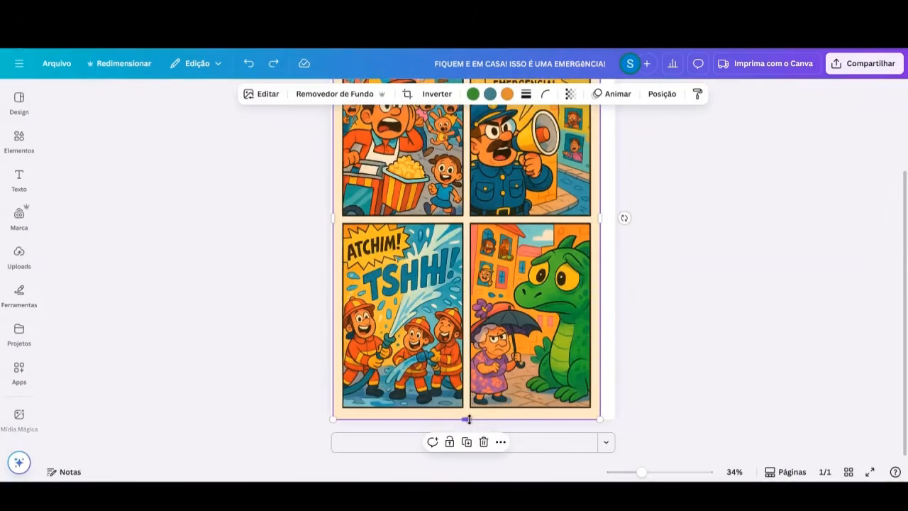
left_click_drag(468, 419, 469, 418)
left_click(467, 443)
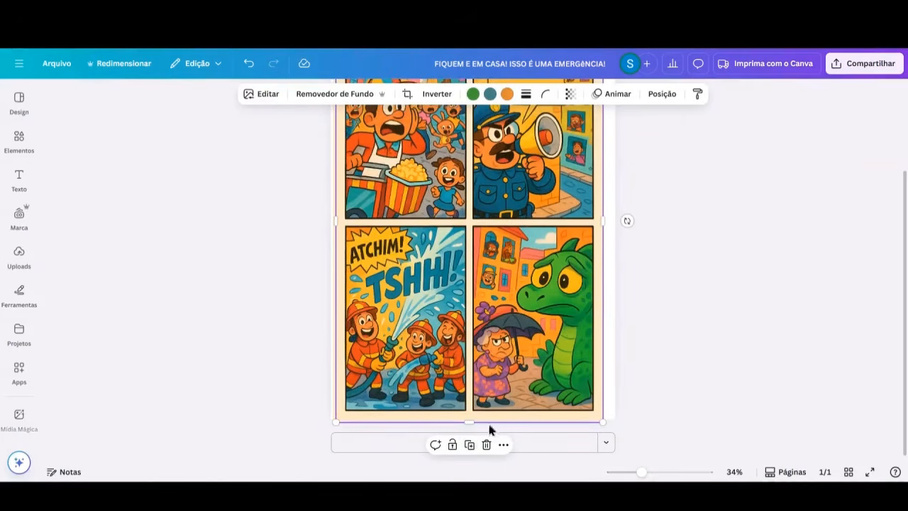
left_click(521, 441)
Step: Move the copy of the comic image without the officer's text from page 1 onto page 2, filling the page
scroll(497, 291, "up", 3)
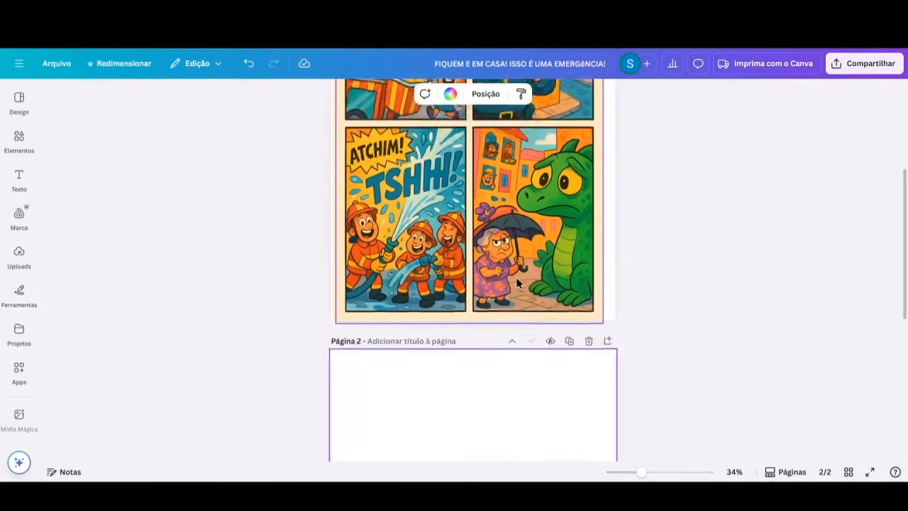
scroll(517, 278, "up", 2)
left_click(474, 175)
left_click_drag(491, 166, 489, 451)
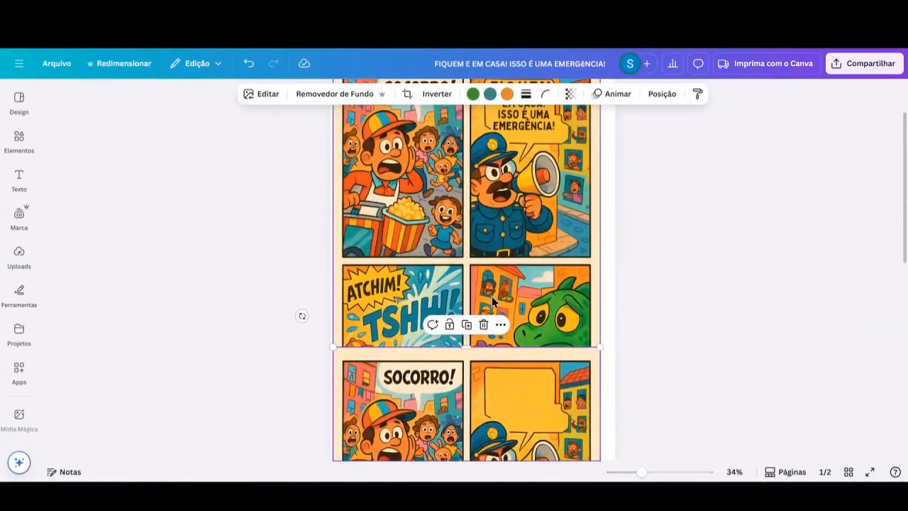
scroll(494, 298, "down", 4)
left_click_drag(505, 134, 498, 282)
Step: Crop the comic image on page 1 from below so only the popcorn seller and officer panels remain
scroll(589, 270, "up", 3)
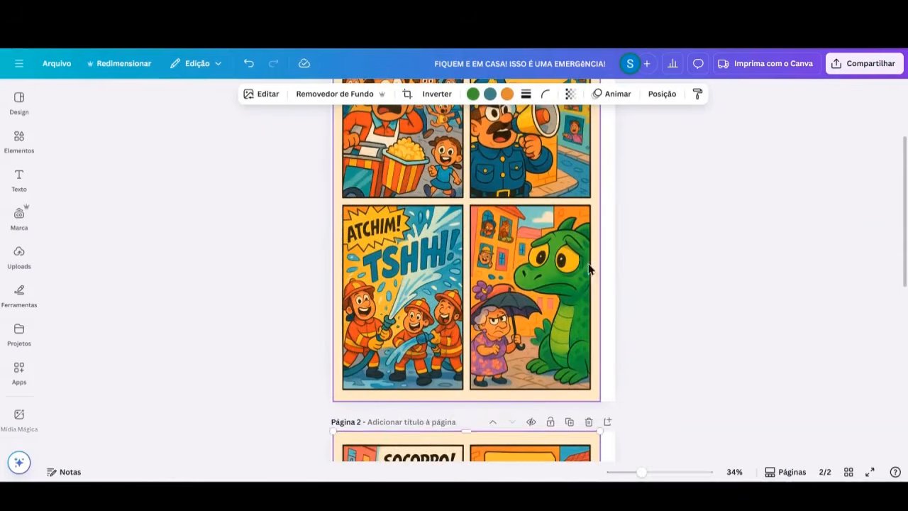
left_click(521, 275)
left_click_drag(463, 402, 468, 205)
scroll(492, 319, "up", 3)
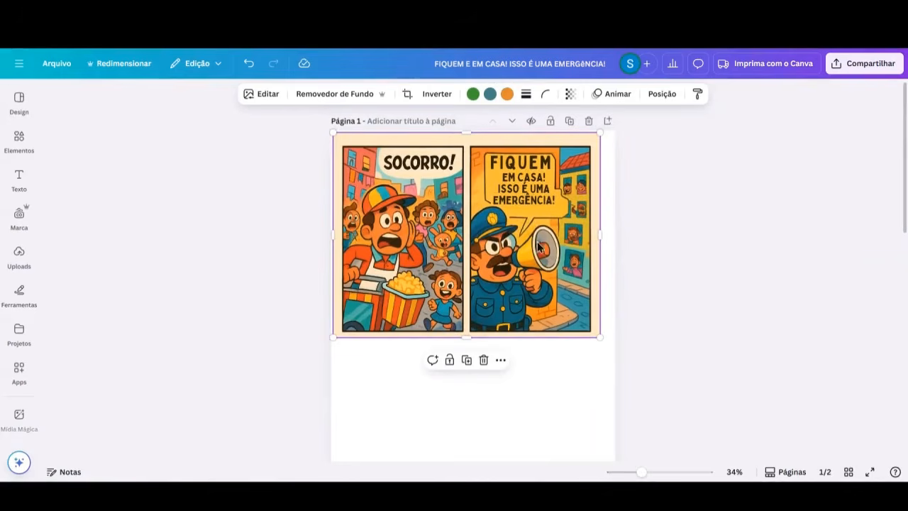
left_click(673, 275)
Step: Crop the comic image on page 2 from above and from the left, keeping only the old lady and lizard panel
scroll(533, 268, "down", 10)
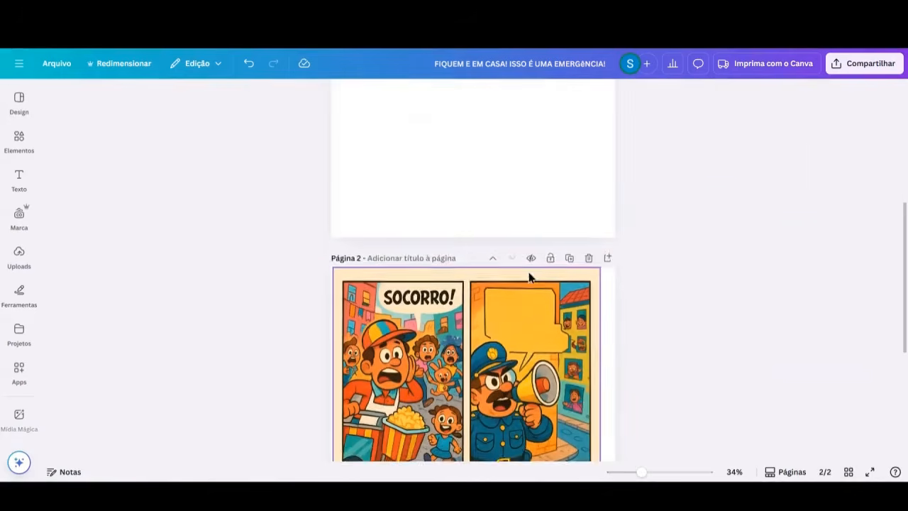
scroll(525, 291, "up", 3)
left_click(486, 221)
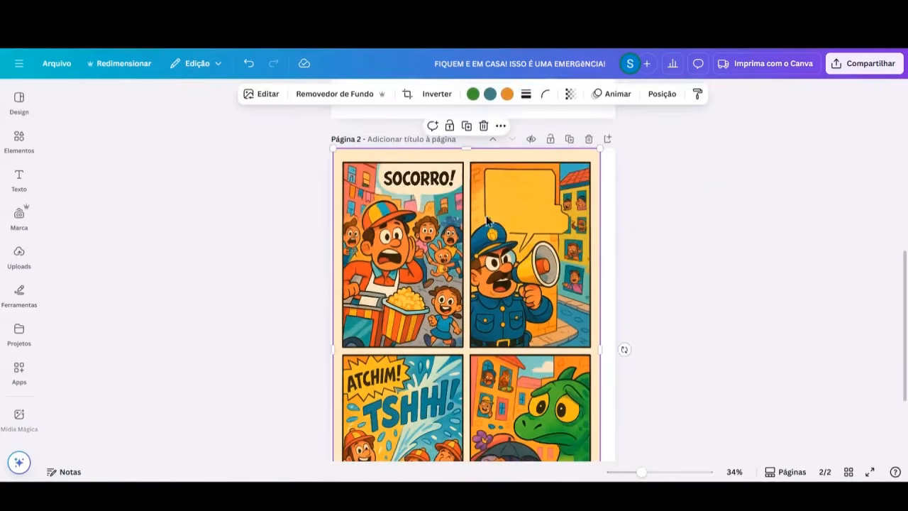
left_click_drag(463, 148, 463, 347)
scroll(411, 278, "down", 2)
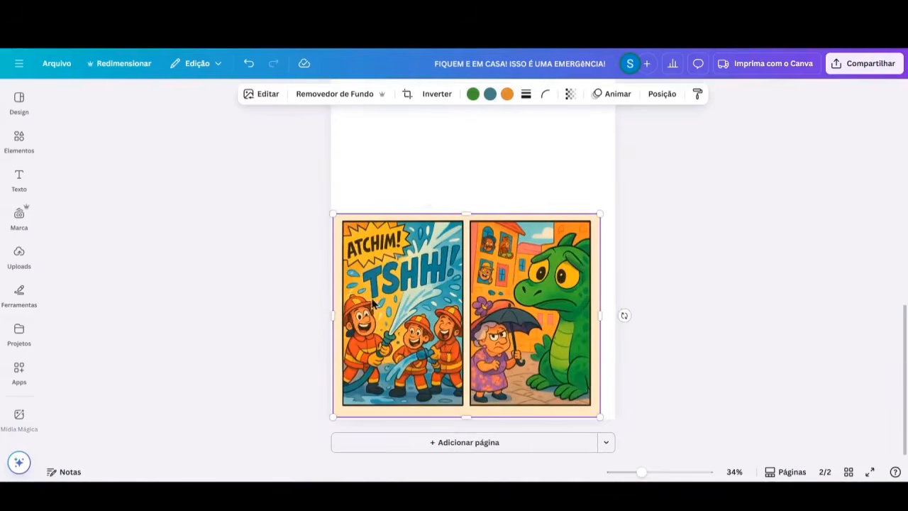
left_click_drag(333, 317, 461, 326)
Step: Move the old lady and lizard panel from page 2 to page 1, directly below the officer's panel
left_click_drag(546, 330, 543, 249)
scroll(653, 327, "up", 3)
left_click_drag(539, 415, 549, 174)
scroll(671, 269, "up", 3)
left_click_drag(579, 385, 557, 318)
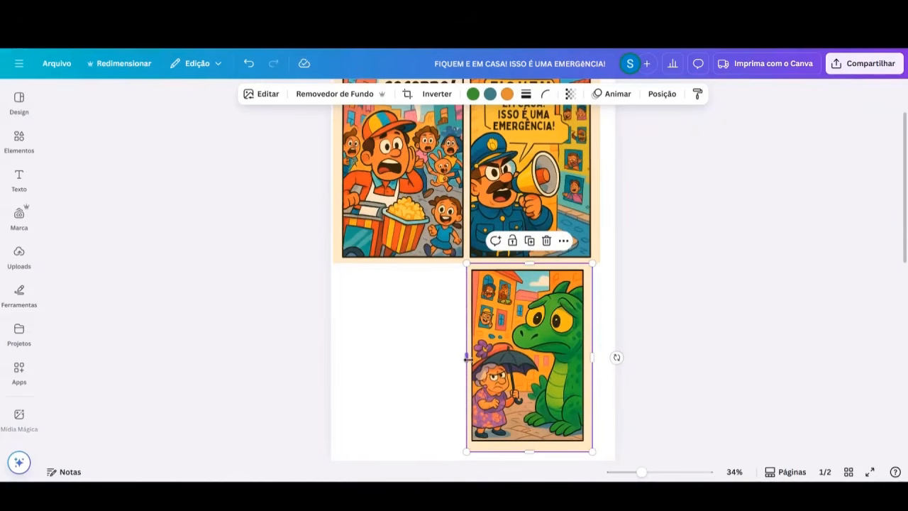
Step: Fine-tune the crop of the old lady and lizard panel on page 1 along its left edge
mouse_move(466, 357)
left_mouse_down()
mouse_move(391, 357)
mouse_move(465, 347)
left_mouse_up()
left_click(634, 323)
scroll(376, 366, "up", 2)
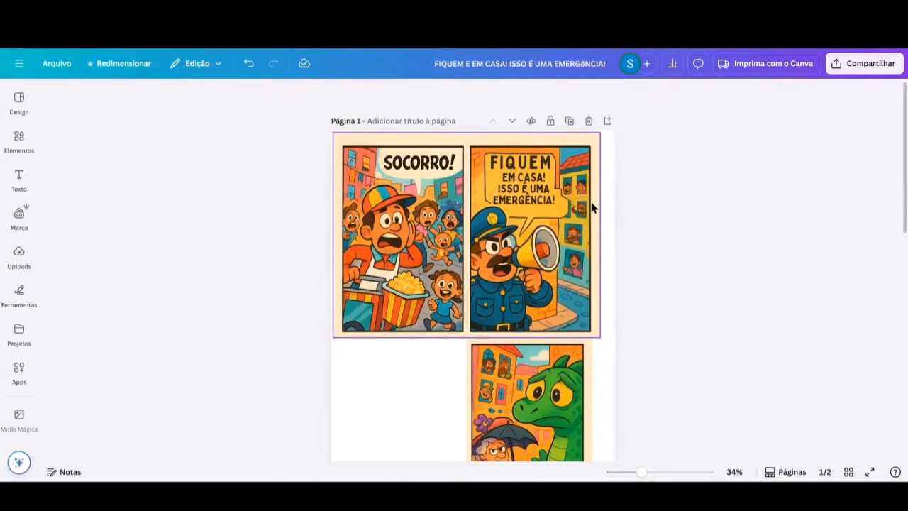
Step: Switch to ChatGPT and copy the script's Quadro 1 to Quadro 3 text under "Página 4 – A criança corajosa"
key("alt+Tab")
scroll(595, 208, "down", 3)
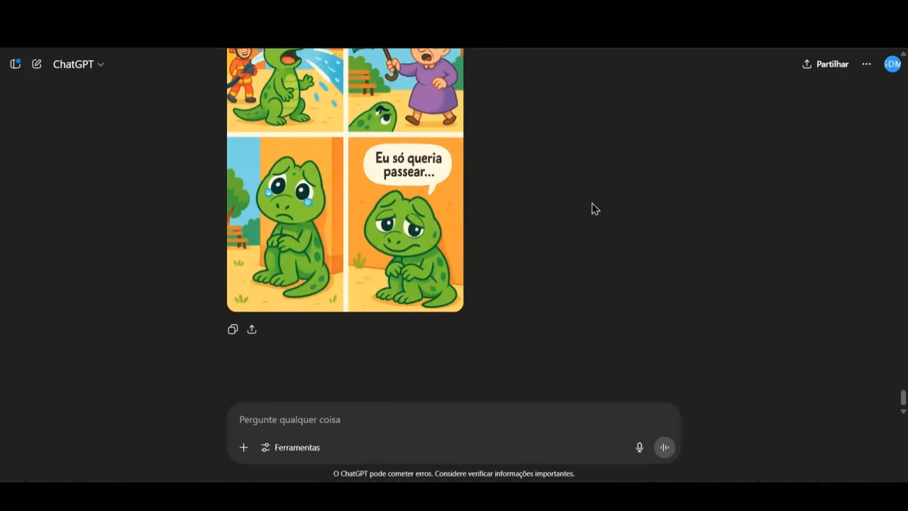
scroll(593, 213, "up", 2)
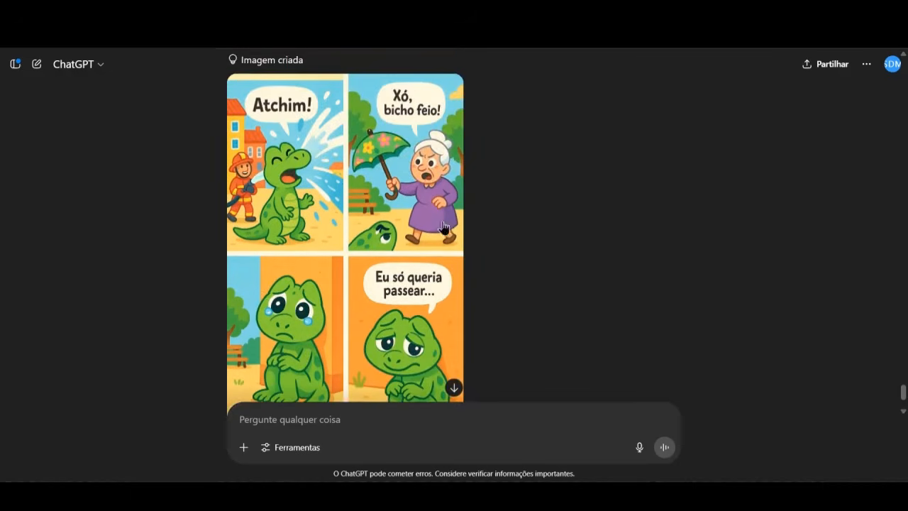
scroll(402, 224, "down", 2)
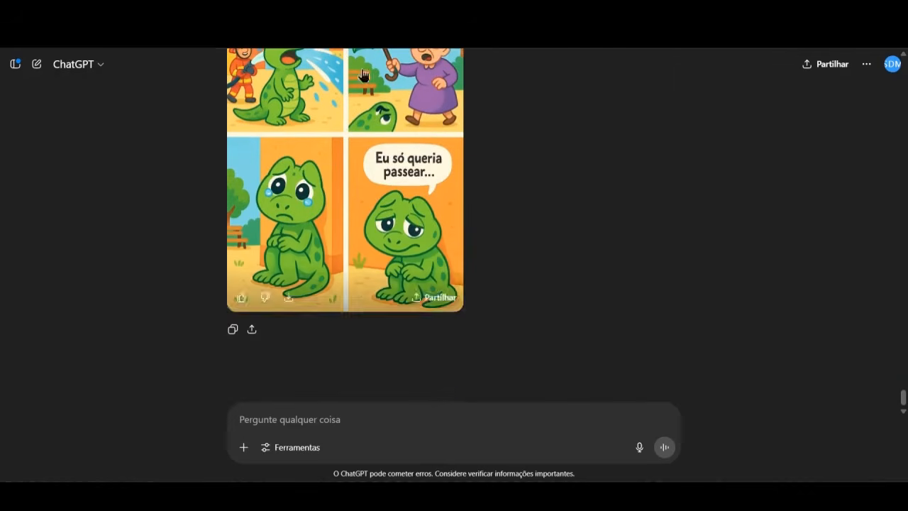
scroll(561, 266, "up", 15)
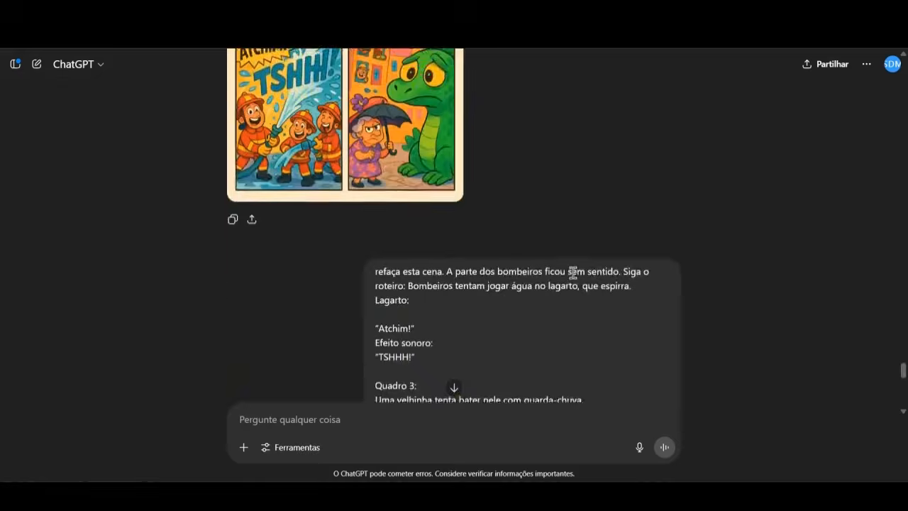
scroll(575, 279, "up", 5)
scroll(475, 282, "up", 15)
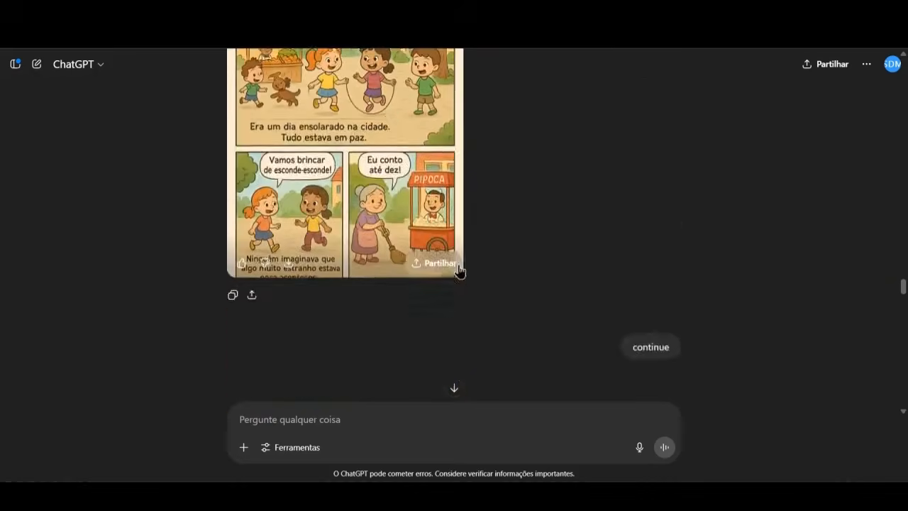
scroll(312, 255, "up", 10)
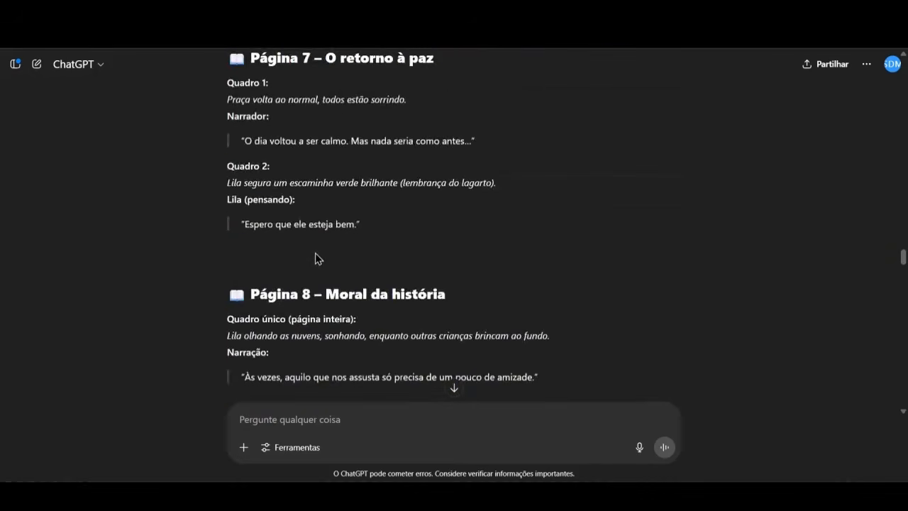
scroll(319, 256, "up", 5)
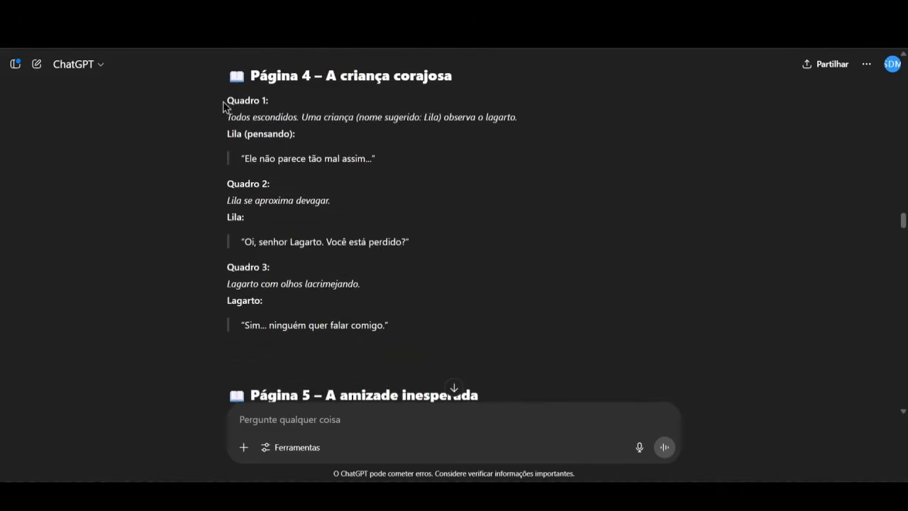
left_click_drag(224, 106, 401, 344)
Step: Send the prompt "continue ilustrando agora esta parte:" followed by the copied Página 4 frames
left_click(389, 430)
type("c")
key("BackSpace")
type("continu")
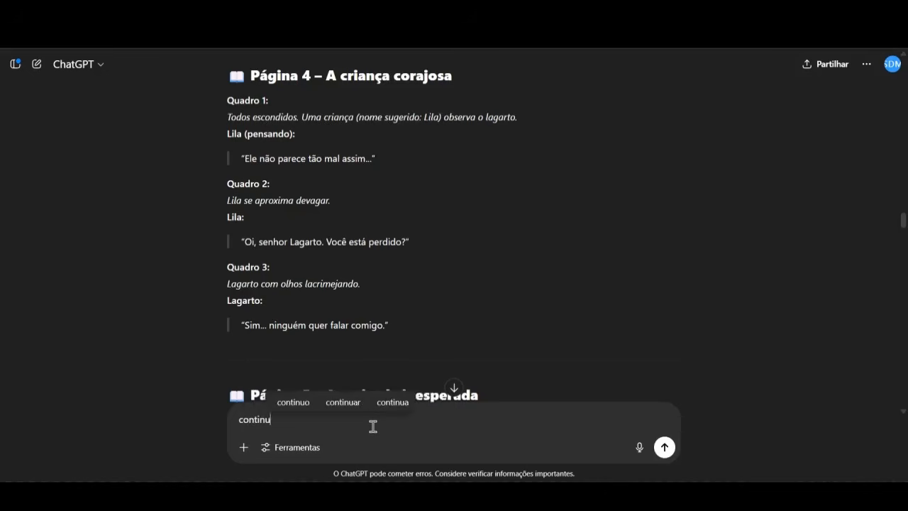
type("e ilus")
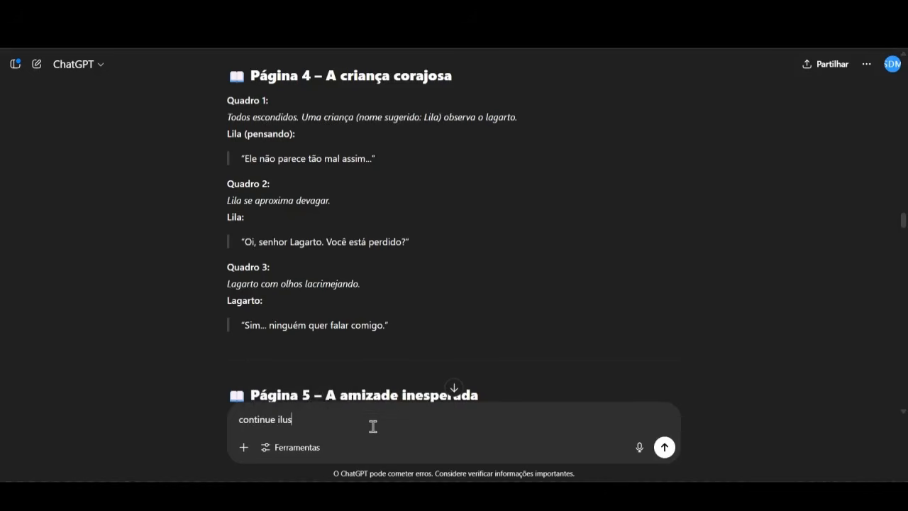
type("trando ")
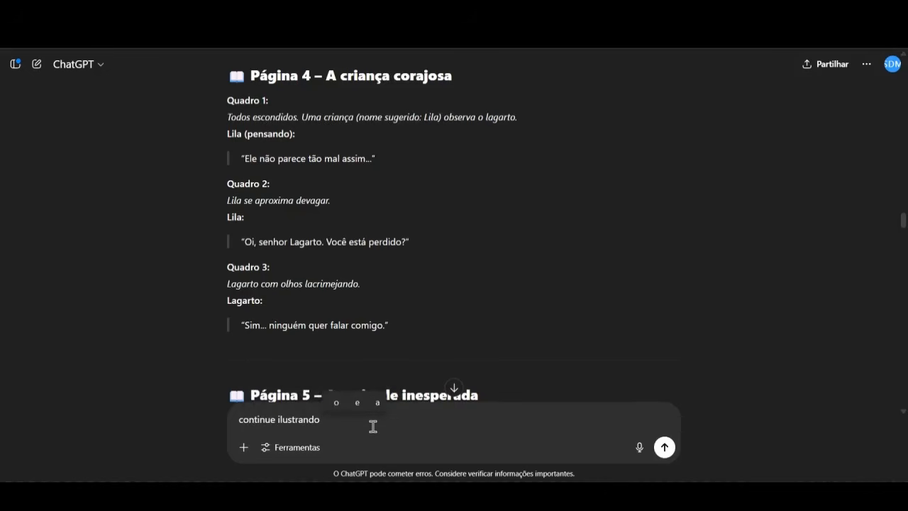
type("agora ")
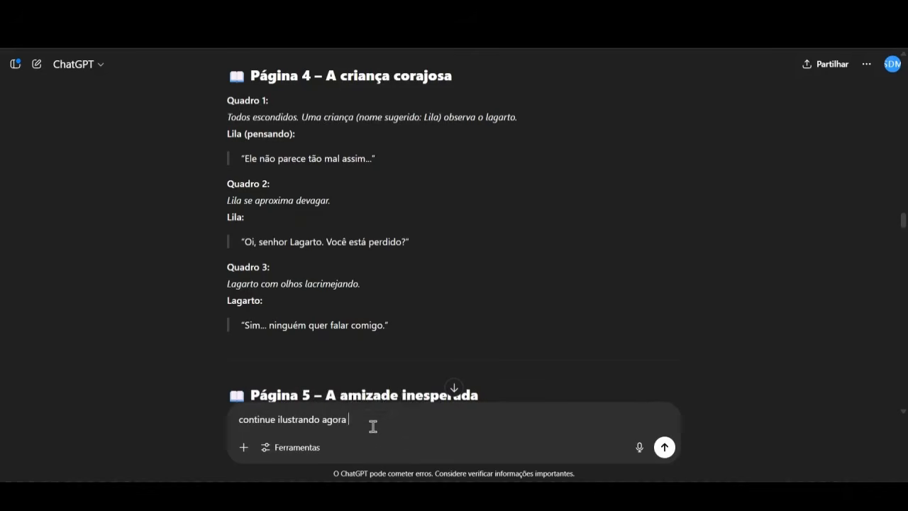
type("esta parte:")
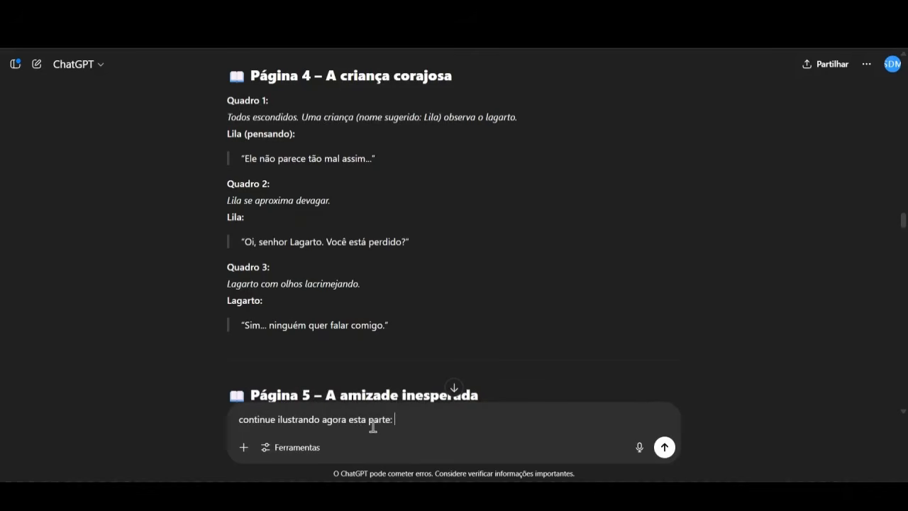
key("ctrl+v")
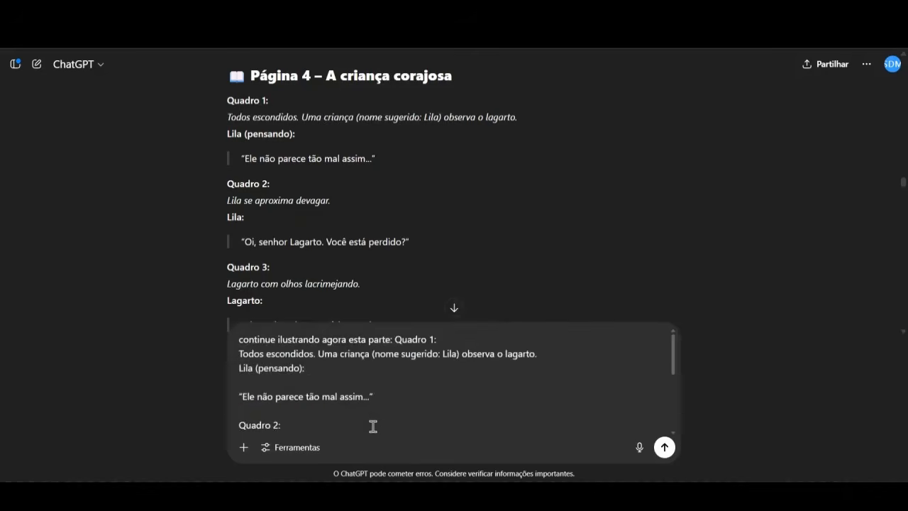
key("Return")
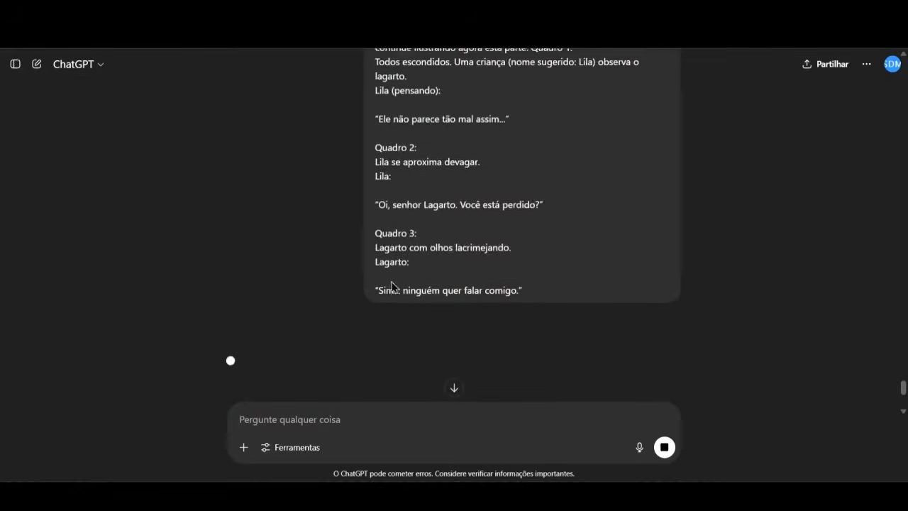
Step: Examine the four panels of the previous "Atchim!" comic image while the new image is being generated
scroll(462, 255, "up", 3)
scroll(515, 263, "up", 3)
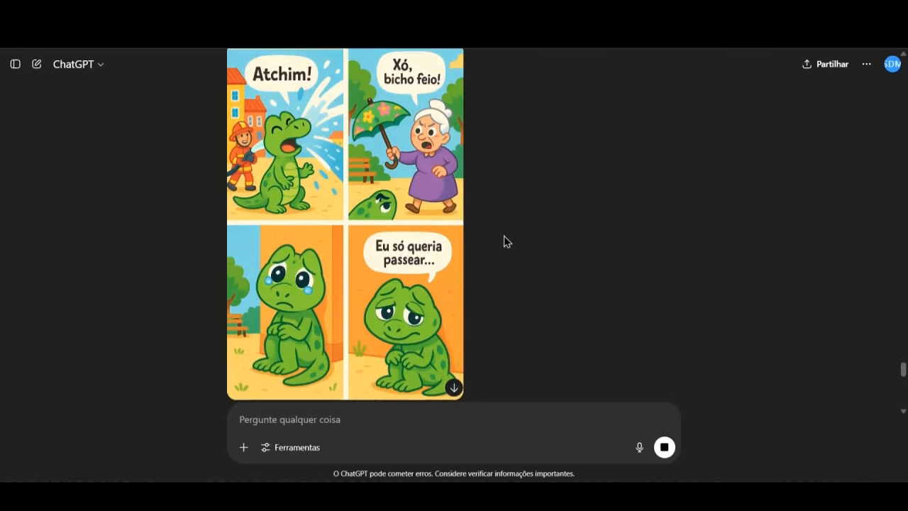
scroll(430, 259, "up", 5)
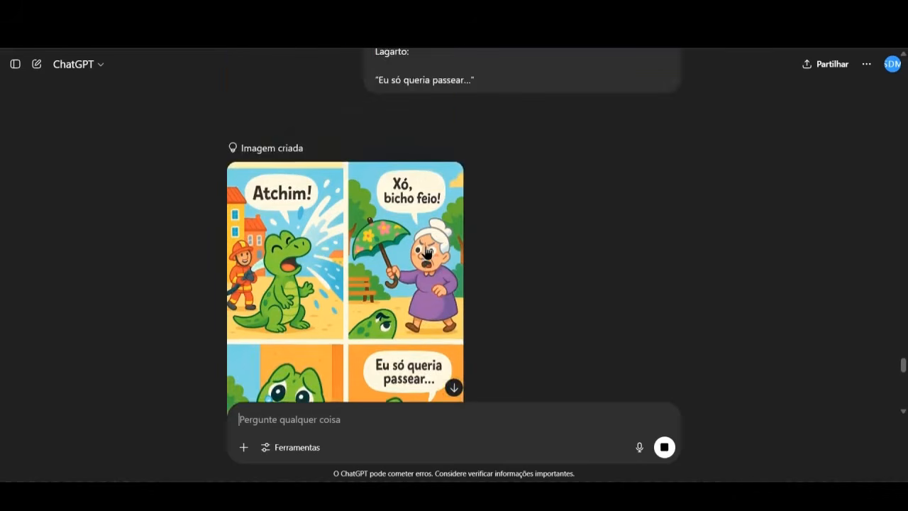
scroll(423, 243, "down", 3)
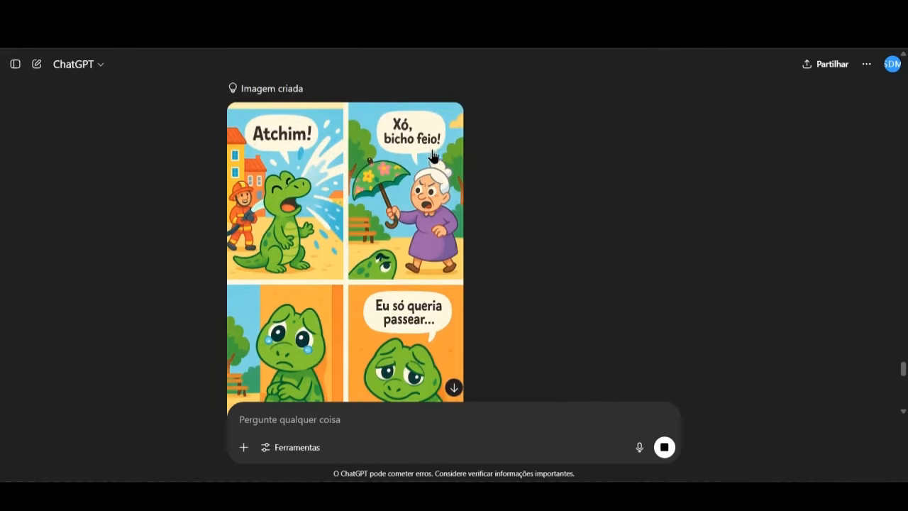
scroll(417, 203, "down", 1)
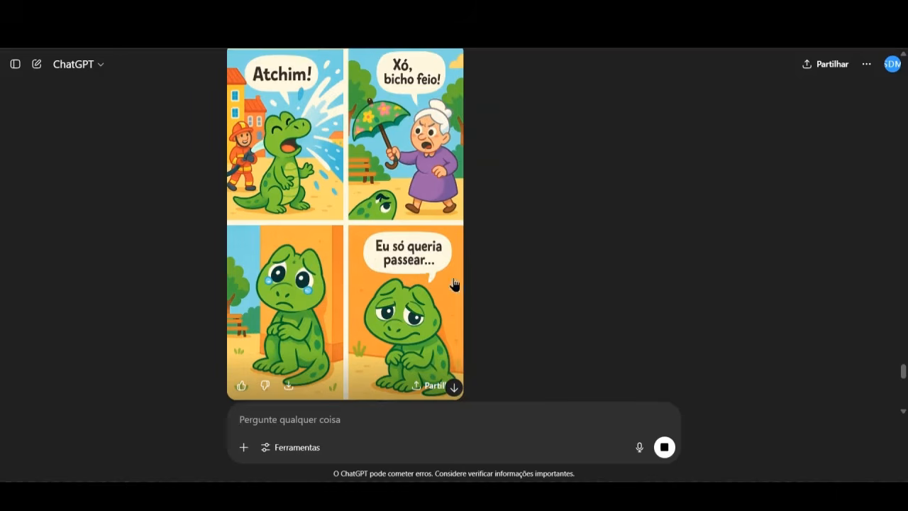
scroll(454, 283, "down", 2)
scroll(252, 320, "up", 2)
scroll(421, 317, "up", 2)
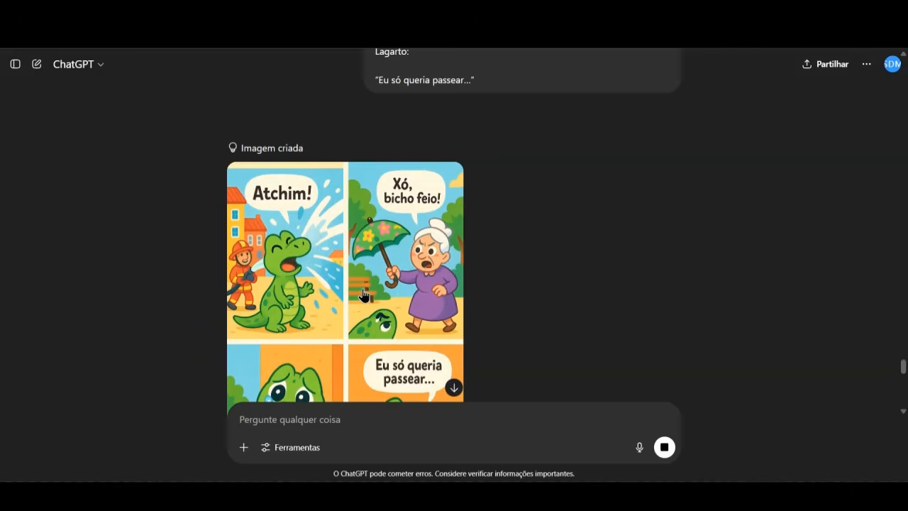
scroll(364, 294, "down", 3)
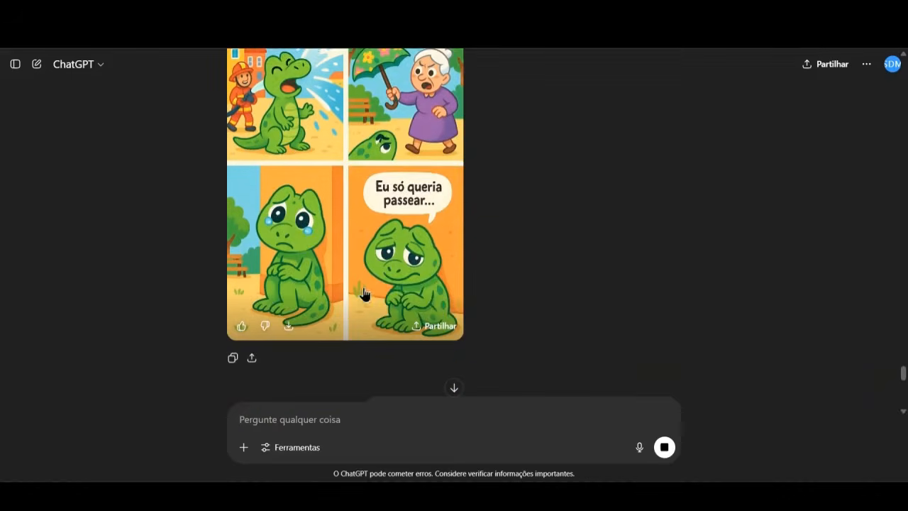
scroll(419, 280, "down", 7)
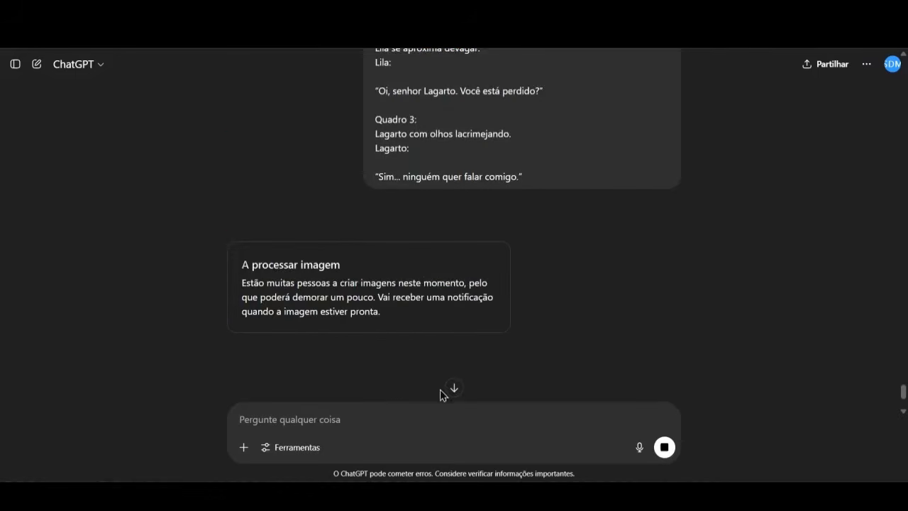
Step: Look back through the generated comic images from the end of the conversation to the "Atchim!" page
left_click(453, 391)
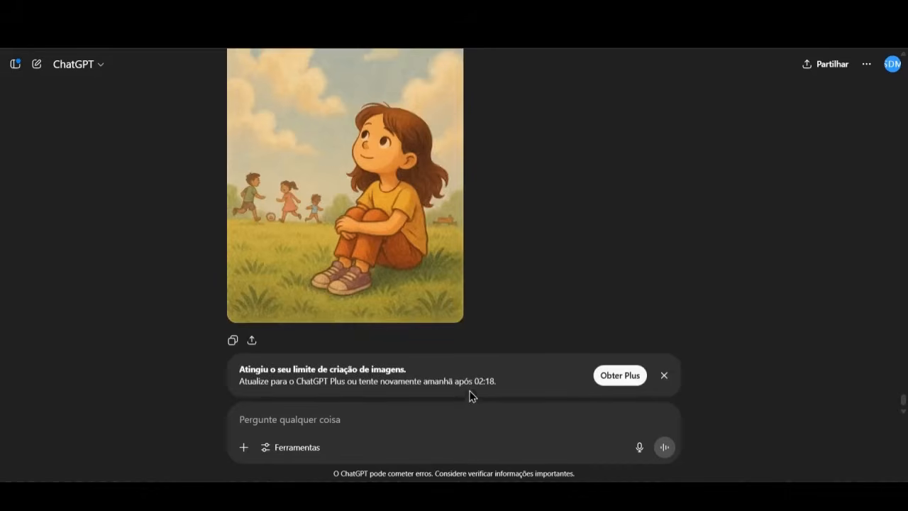
scroll(475, 268, "up", 15)
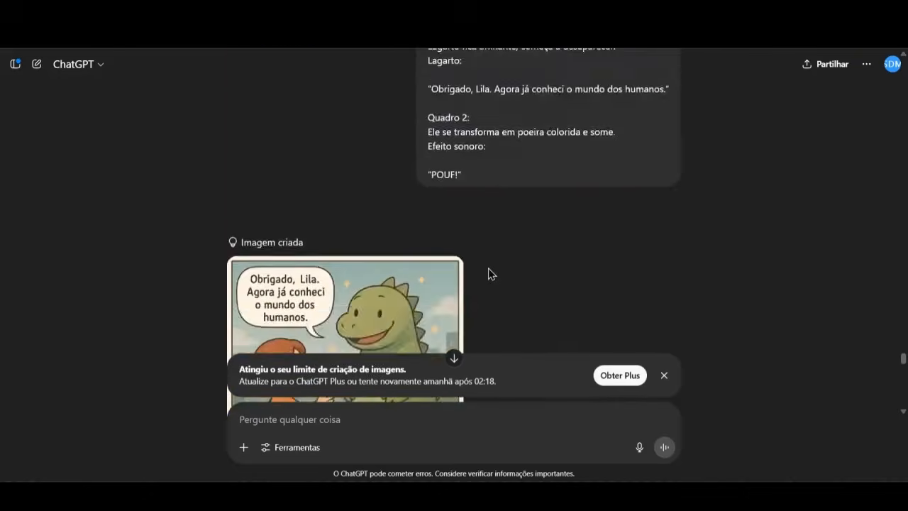
scroll(490, 276, "up", 15)
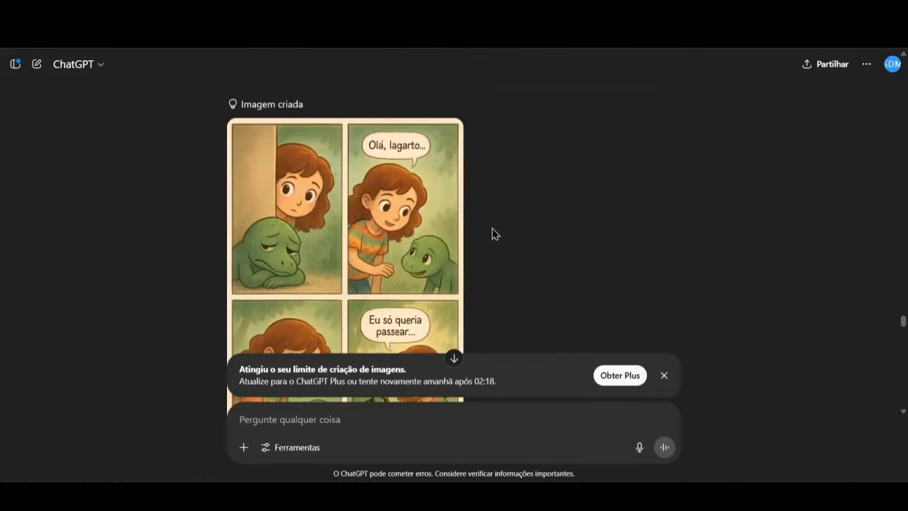
scroll(496, 213, "up", 10)
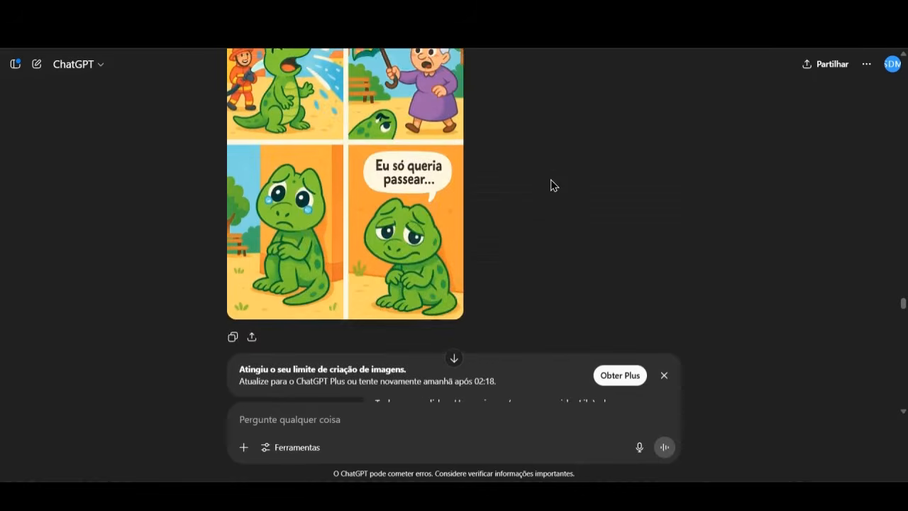
scroll(551, 177, "up", 3)
scroll(534, 173, "down", 2)
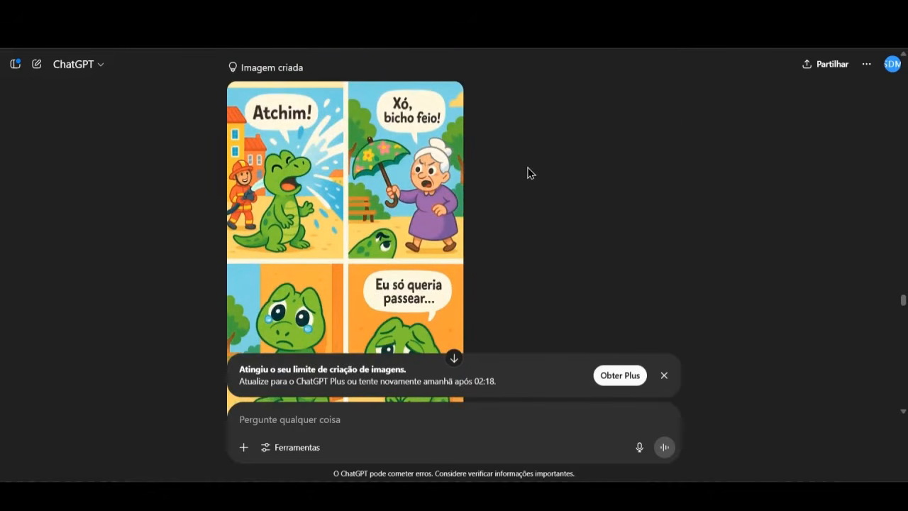
scroll(525, 176, "down", 2)
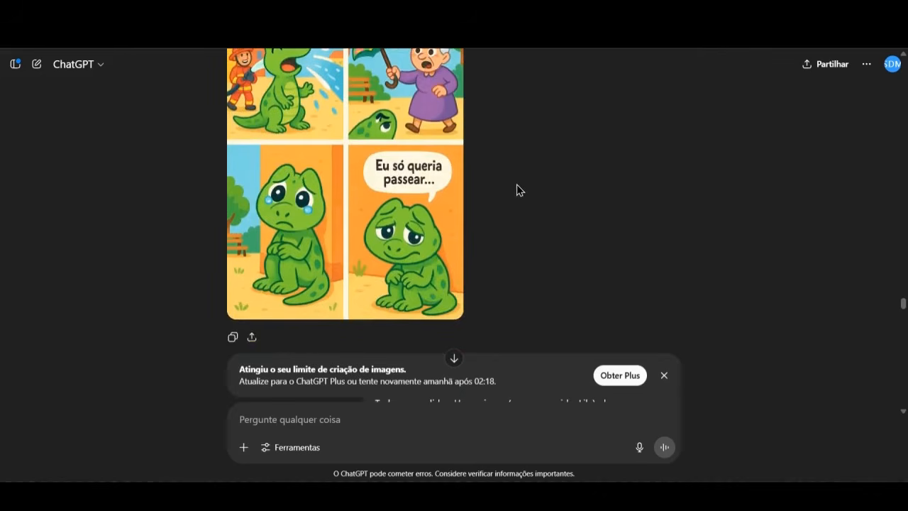
Step: Compare the Página 4 prompt with its generated image of Lila and the lizard, checking panels and speech bubbles
scroll(517, 190, "down", 2)
scroll(516, 193, "down", 3)
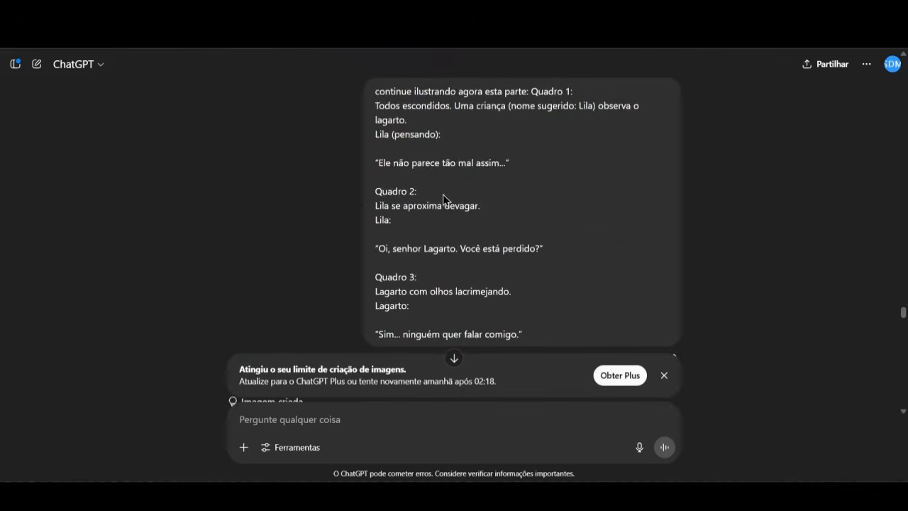
scroll(447, 219, "down", 3)
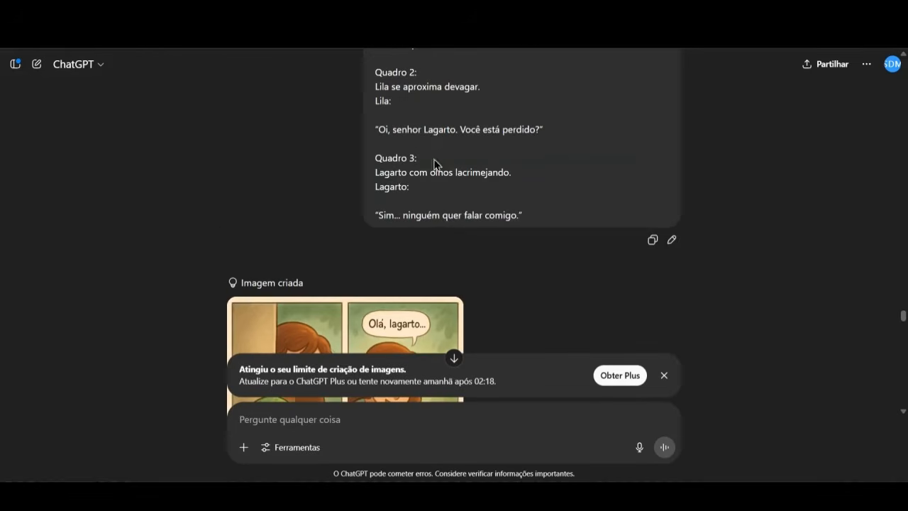
scroll(348, 211, "down", 4)
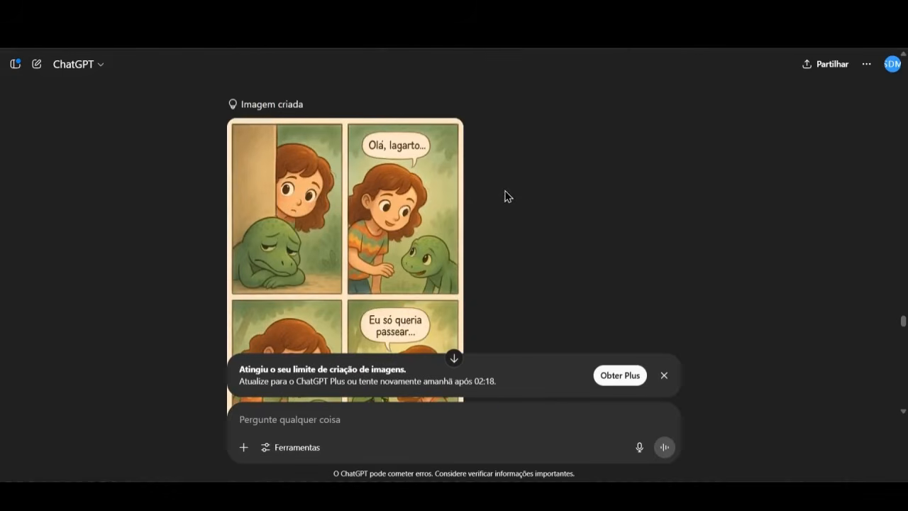
scroll(498, 195, "down", 1)
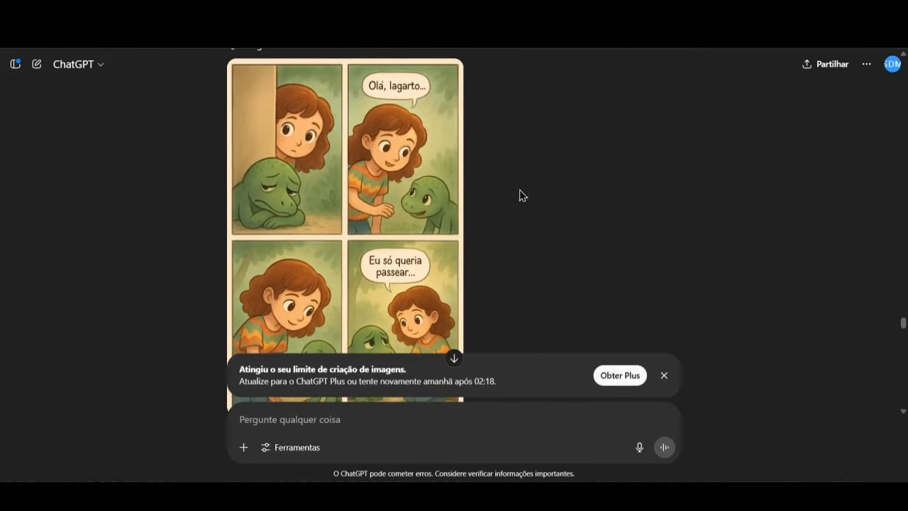
scroll(449, 215, "down", 1)
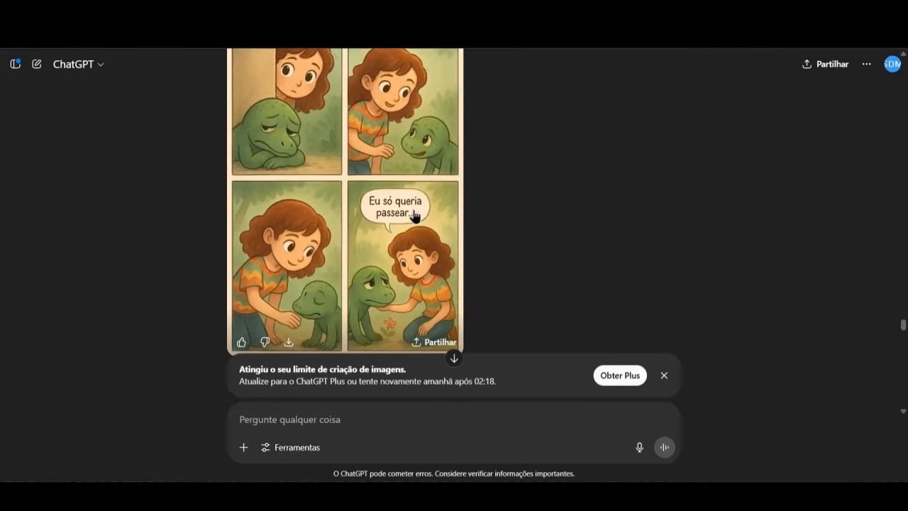
scroll(330, 290, "up", 1)
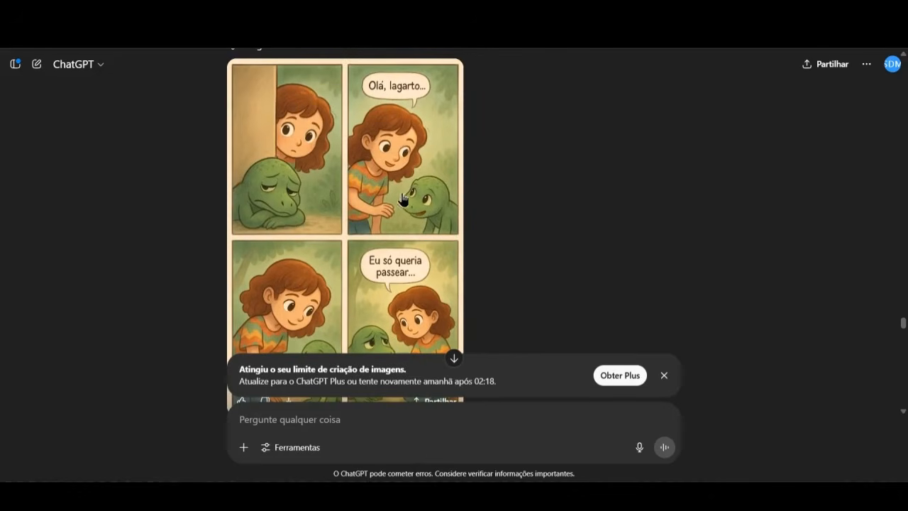
scroll(402, 199, "down", 10)
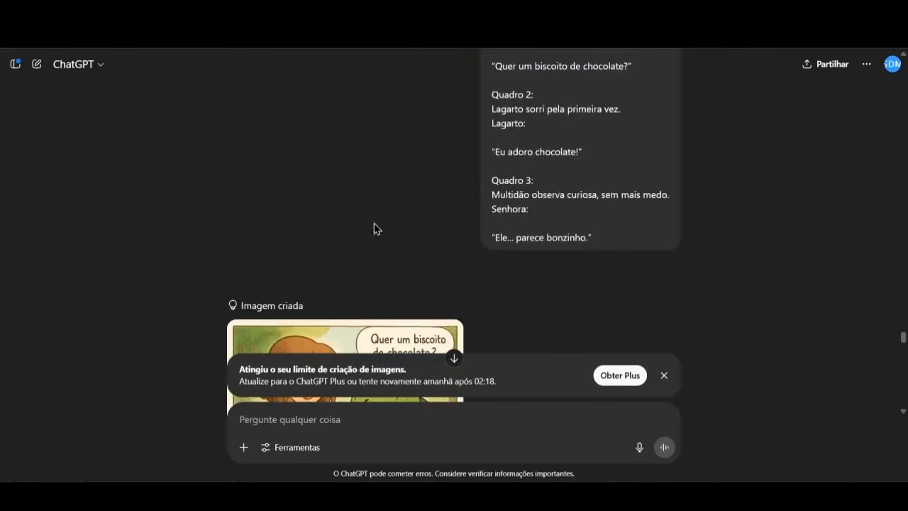
Step: Examine the three-panel comic image of Lila offering the lizard a chocolate biscuit against its prompt
scroll(374, 223, "down", 3)
scroll(410, 233, "down", 1)
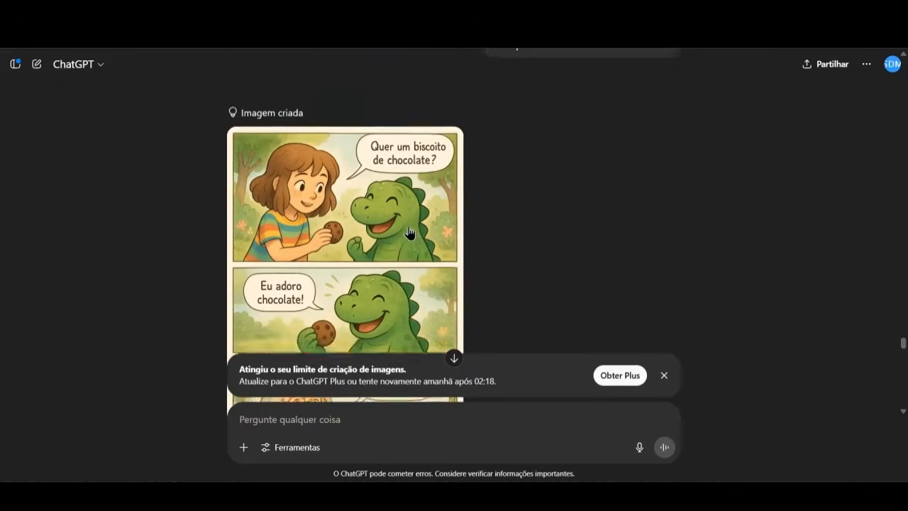
scroll(410, 233, "down", 2)
scroll(345, 224, "down", 1)
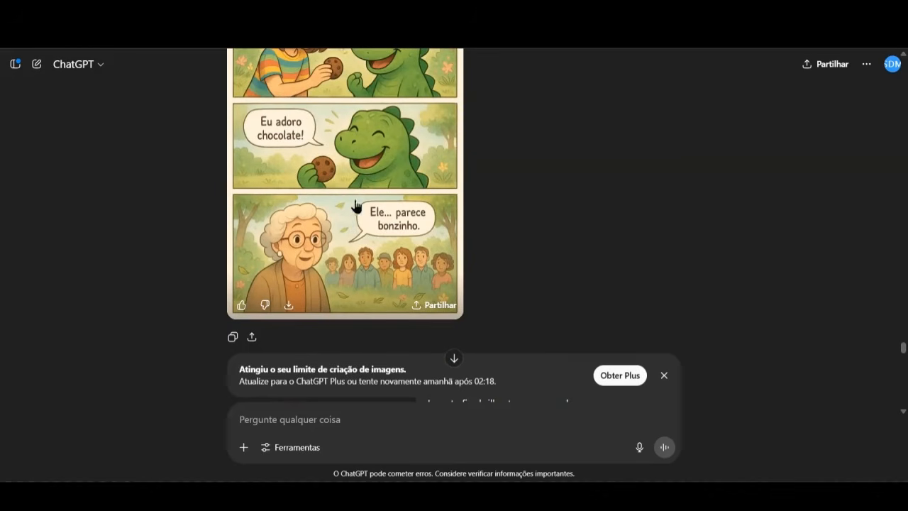
scroll(381, 227, "down", 2)
Step: Review the "POUF!" disappearance page and the two-panel image of the calm day returning, checking drawings and captions
scroll(396, 217, "down", 5)
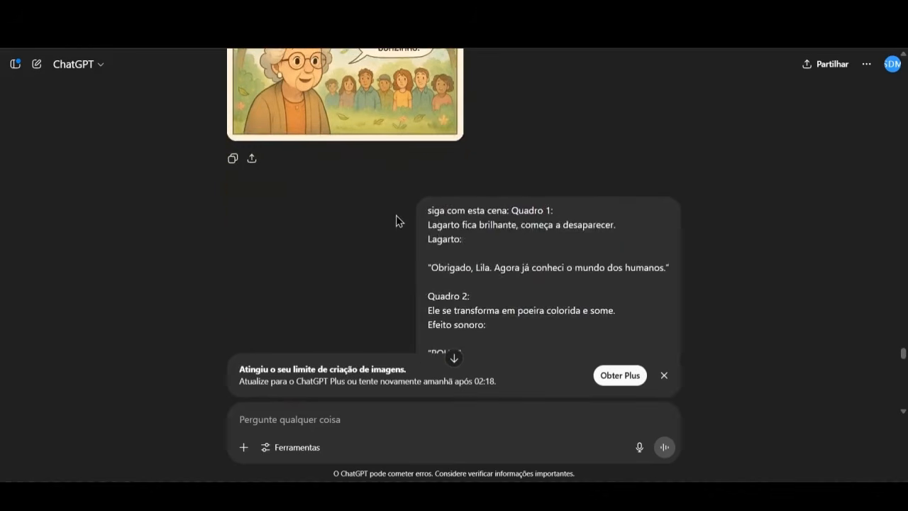
scroll(269, 205, "down", 2)
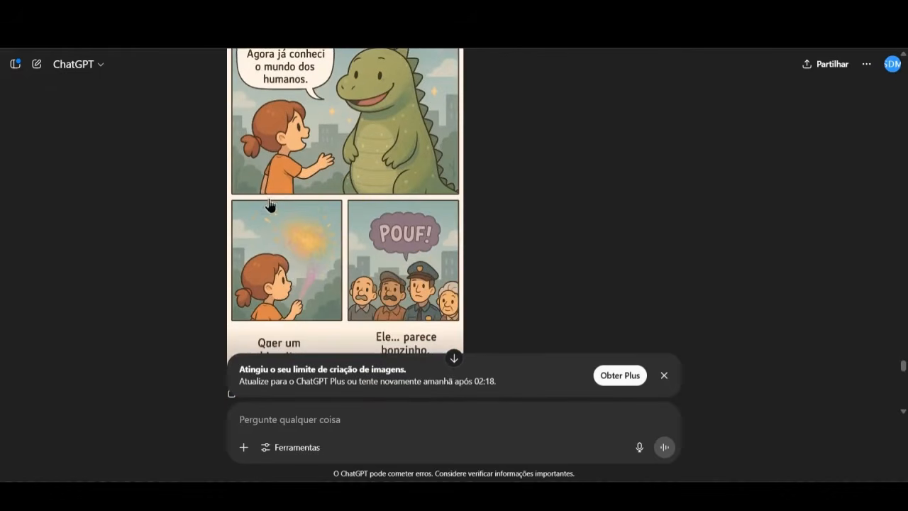
scroll(314, 248, "down", 1)
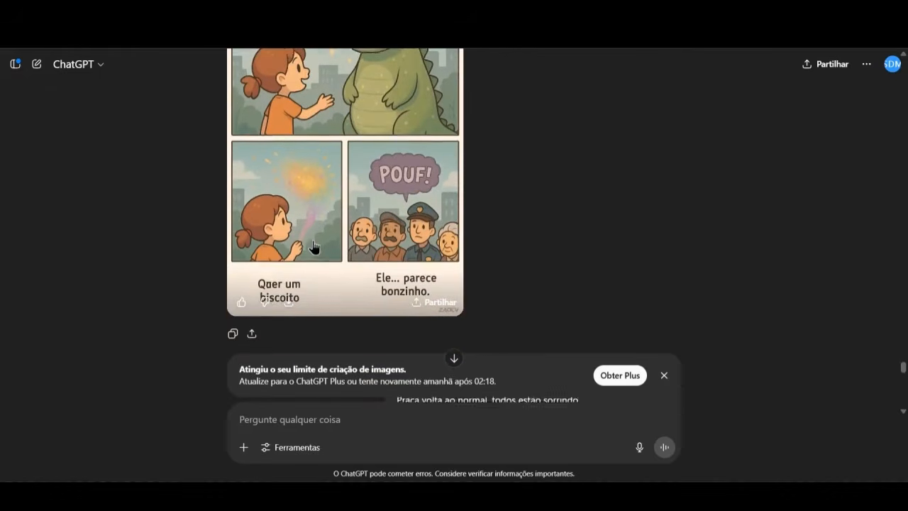
scroll(330, 248, "down", 3)
scroll(353, 240, "down", 4)
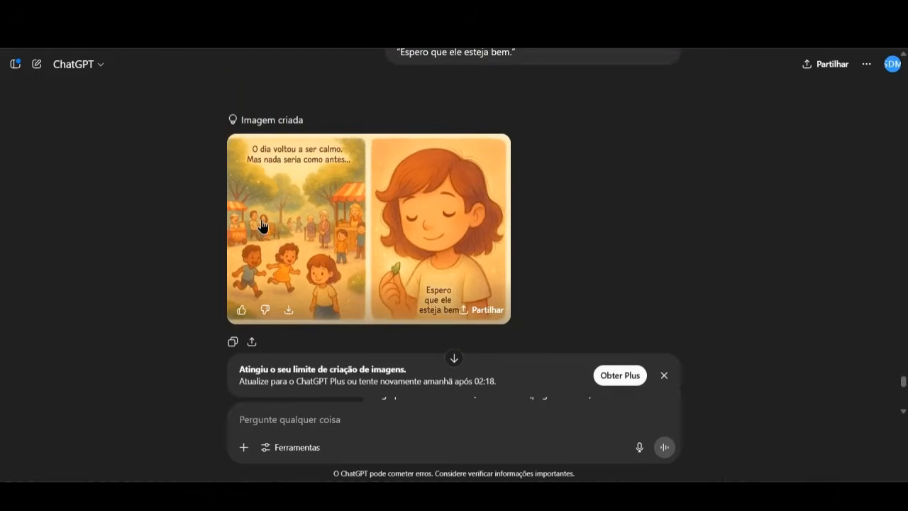
Step: Examine the concluding full-page image of Lila watching the clouds, including its caption about friendship
scroll(259, 227, "down", 6)
scroll(269, 237, "down", 2)
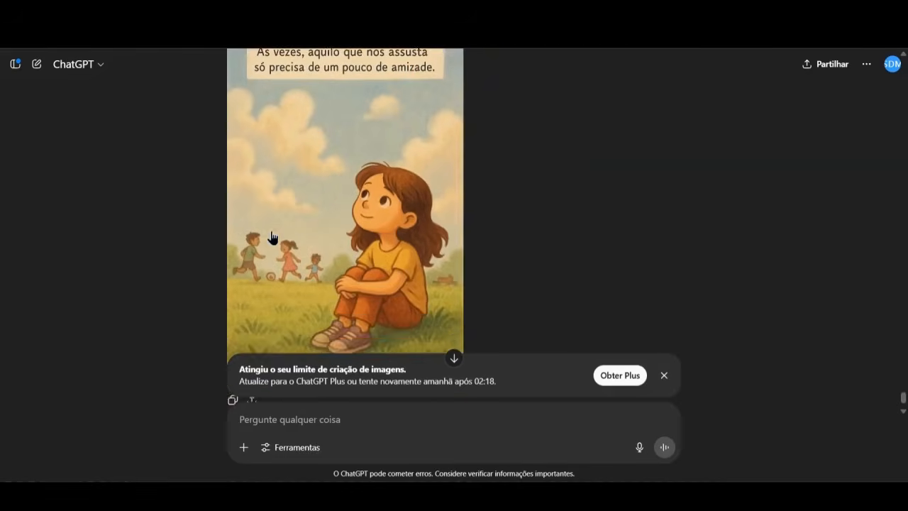
scroll(269, 237, "up", 1)
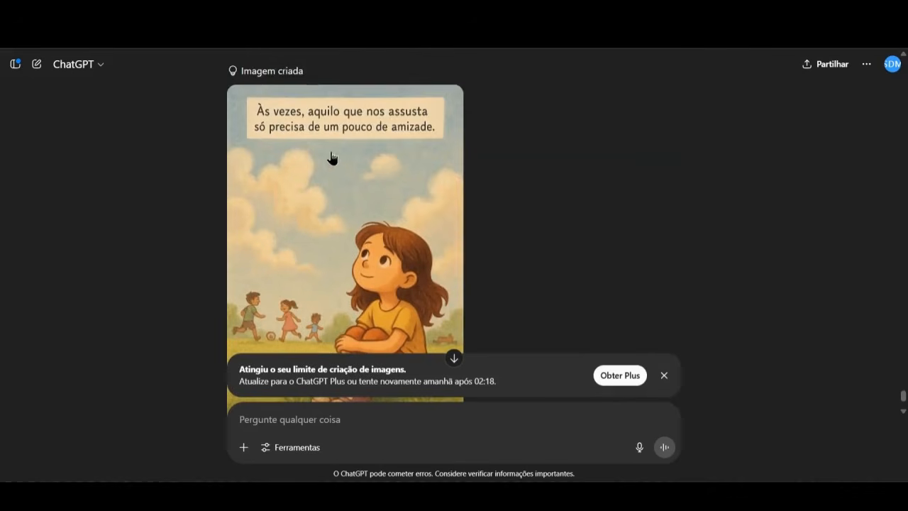
scroll(255, 225, "down", 2)
scroll(425, 226, "up", 2)
Step: Read through the image-creation limit notice, highlighting its text up to the retry time
left_click_drag(239, 369, 431, 374)
left_click(273, 378)
left_click_drag(296, 382, 346, 381)
left_click(349, 381)
left_click_drag(335, 385, 501, 386)
left_click(458, 383)
left_click_drag(474, 378, 499, 379)
Step: Compare the concluding Lila illustration with its prompt and with the preceding two-panel page
scroll(539, 241, "down", 3)
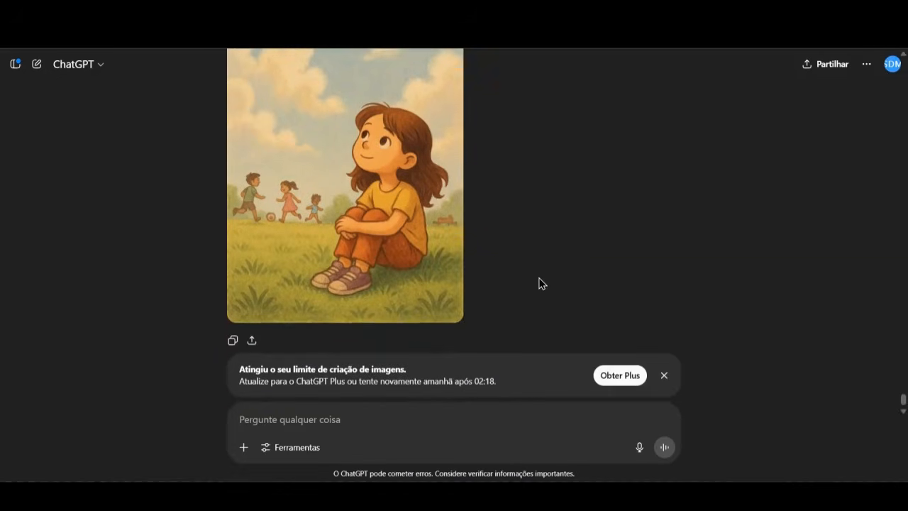
scroll(539, 284, "up", 1)
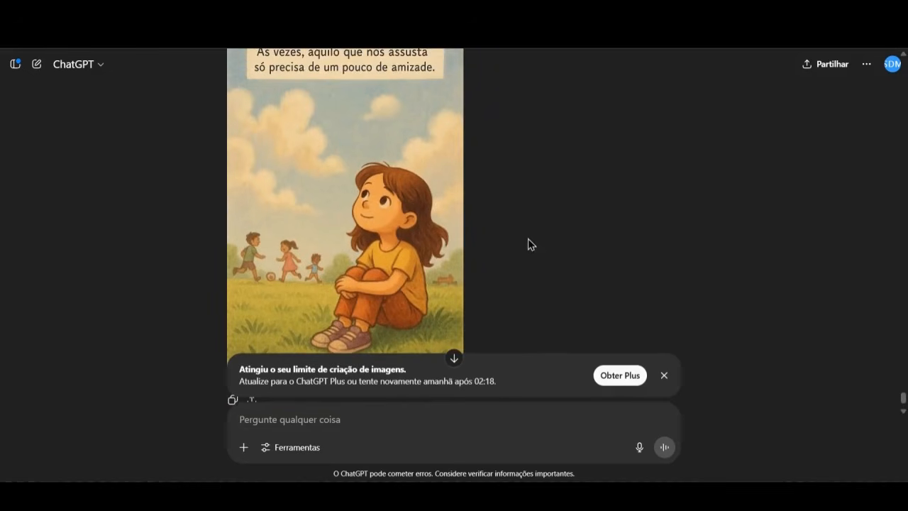
scroll(477, 298, "up", 1)
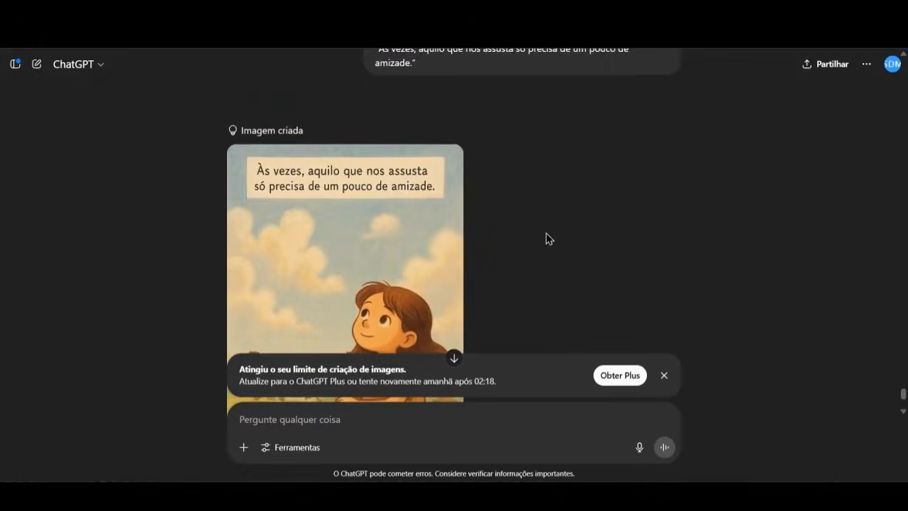
scroll(547, 241, "down", 2)
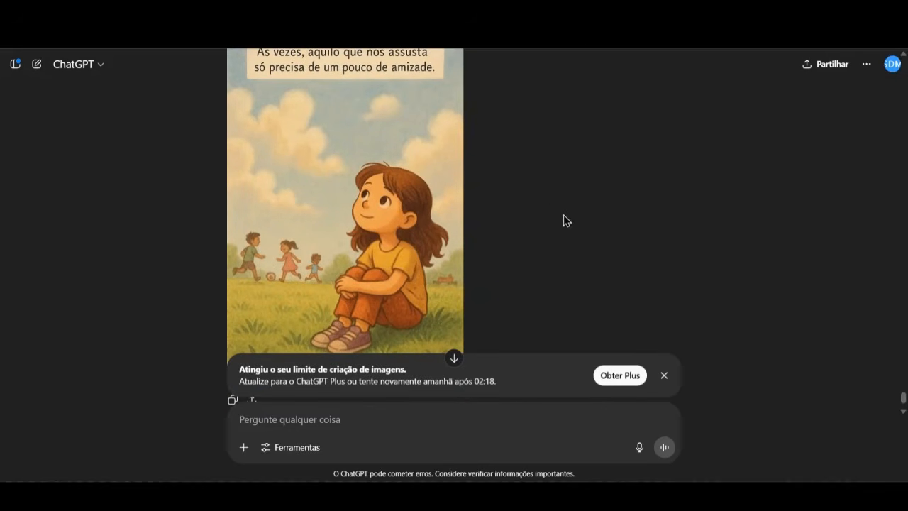
scroll(508, 277, "down", 1)
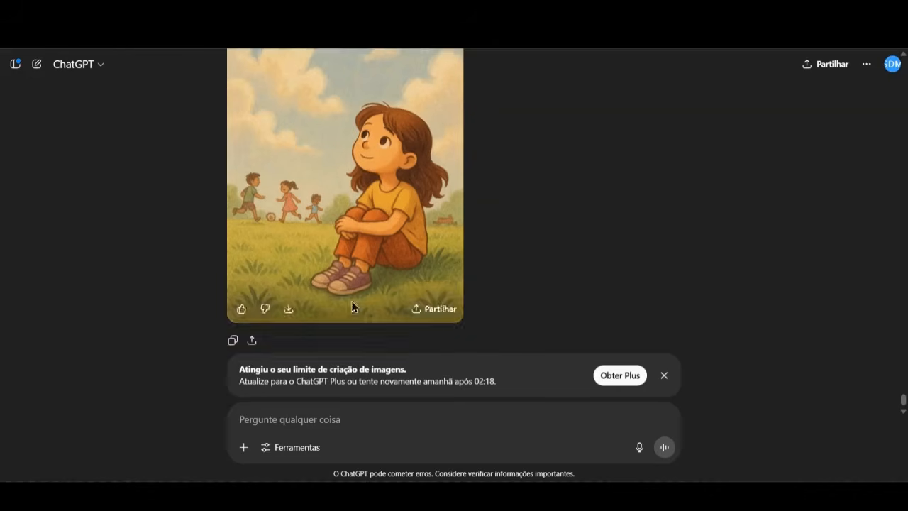
scroll(196, 216, "up", 2)
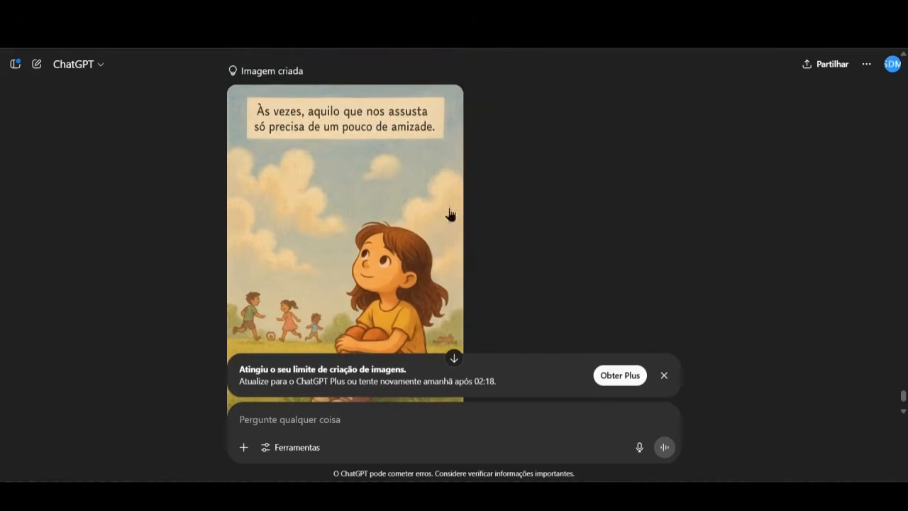
scroll(533, 188, "down", 2)
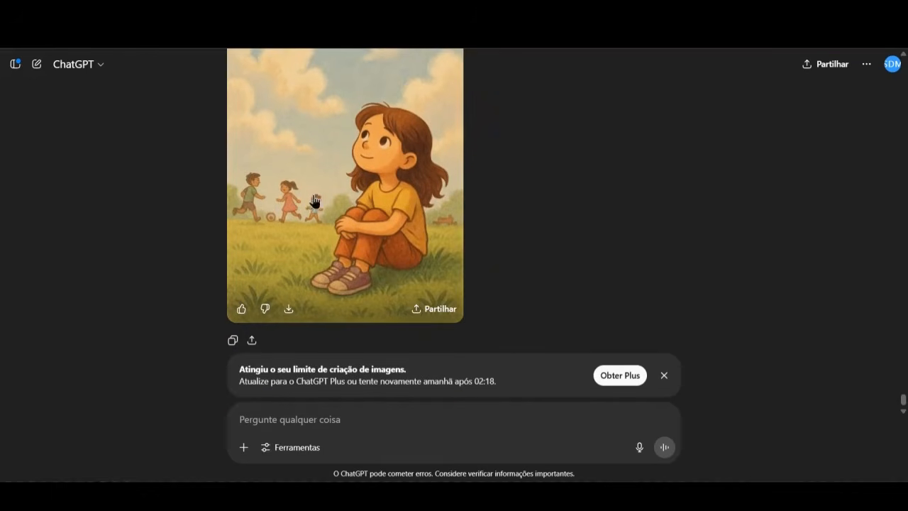
scroll(410, 274, "up", 5)
scroll(396, 245, "up", 2)
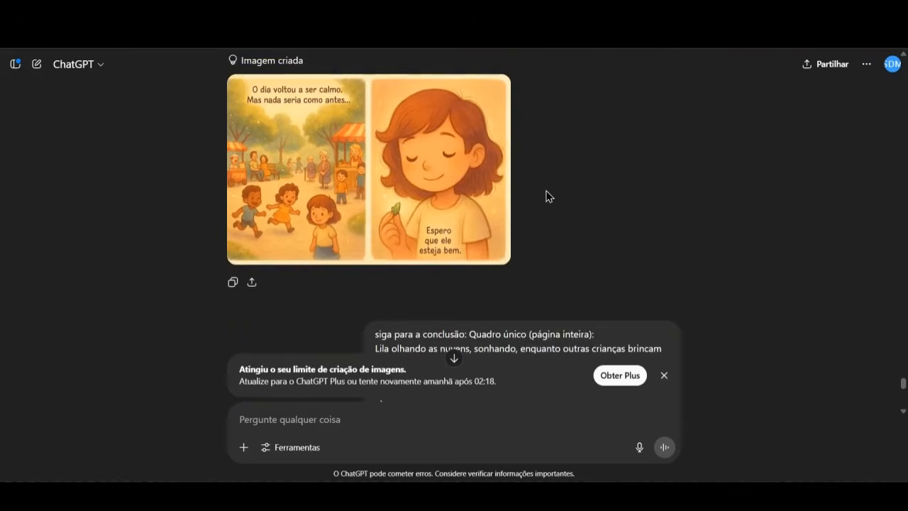
scroll(556, 197, "down", 2)
scroll(556, 197, "down", 5)
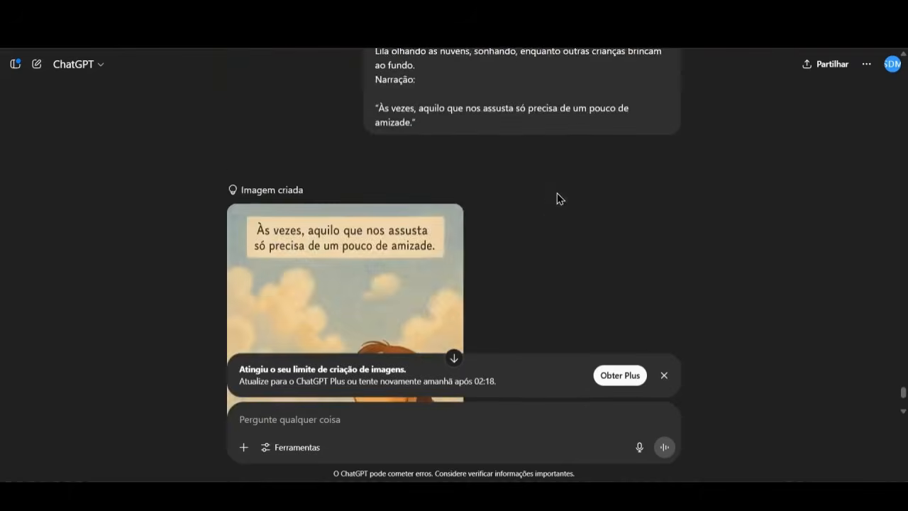
scroll(501, 236, "up", 1)
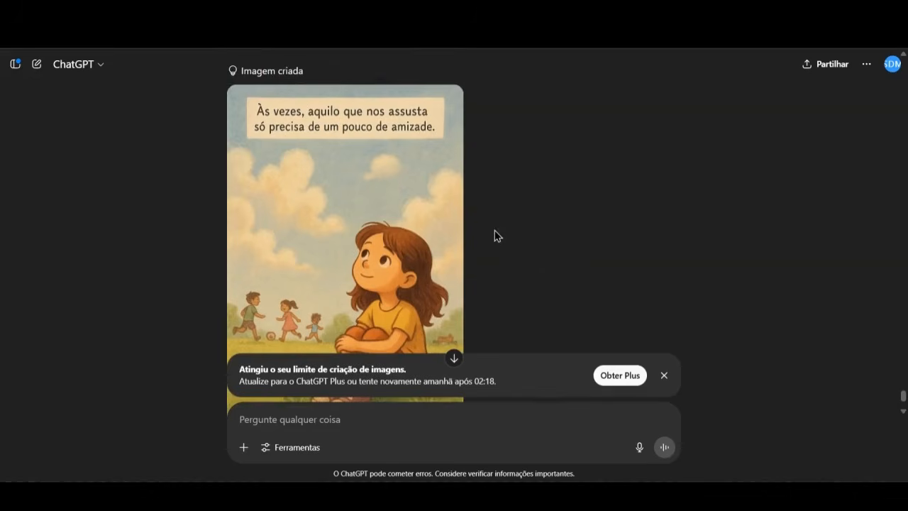
scroll(500, 240, "down", 2)
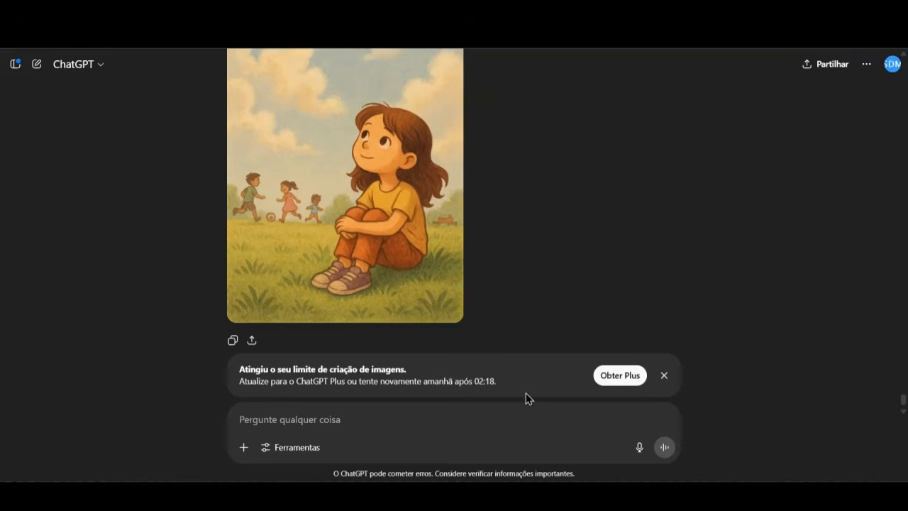
scroll(532, 315, "up", 2)
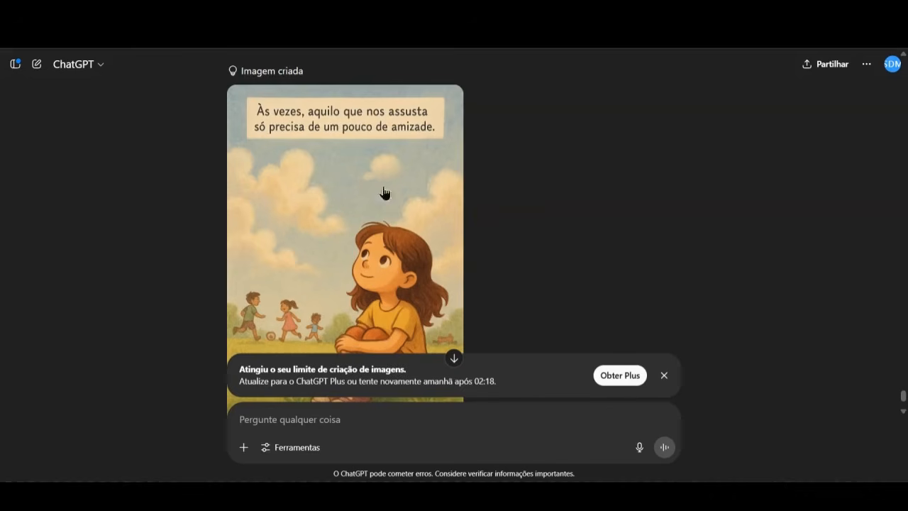
scroll(396, 220, "down", 2)
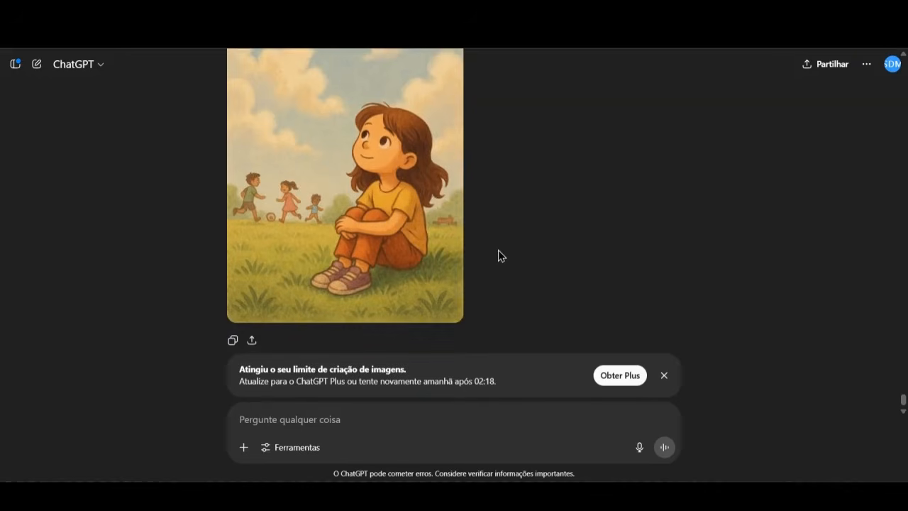
scroll(528, 267, "up", 2)
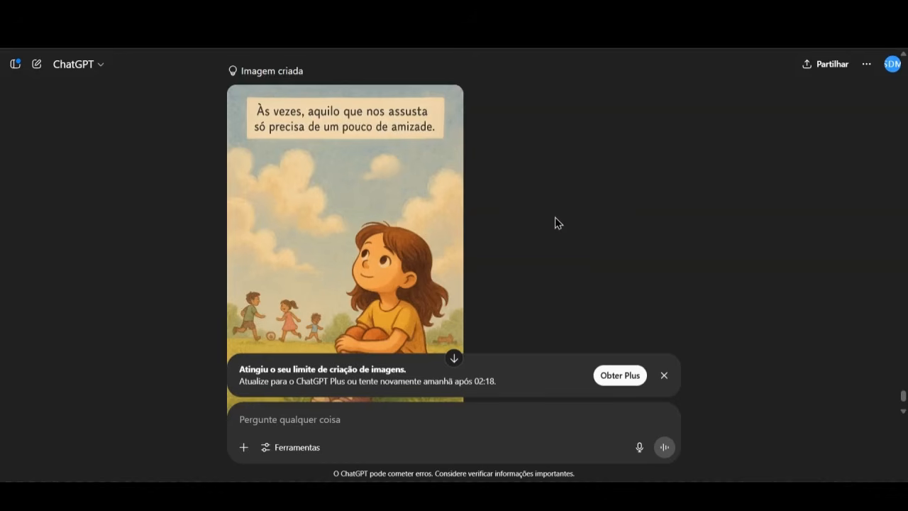
scroll(498, 255, "down", 2)
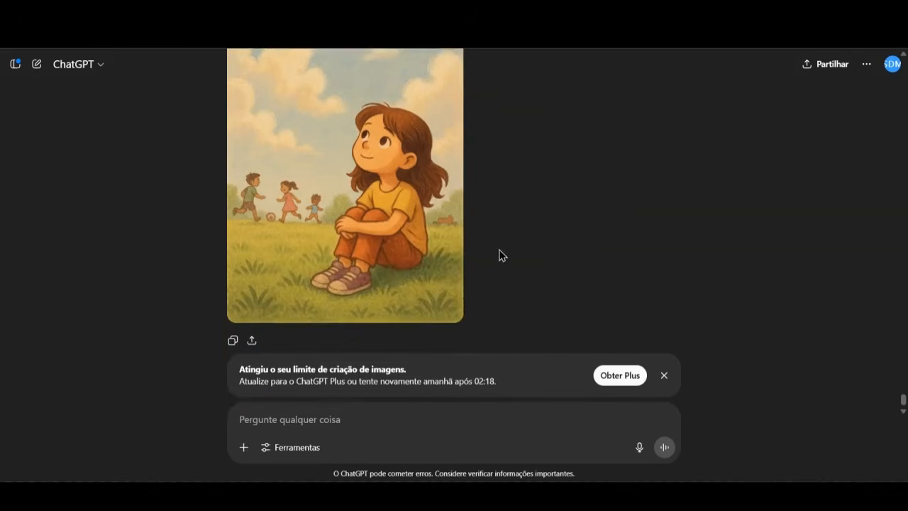
scroll(517, 263, "up", 2)
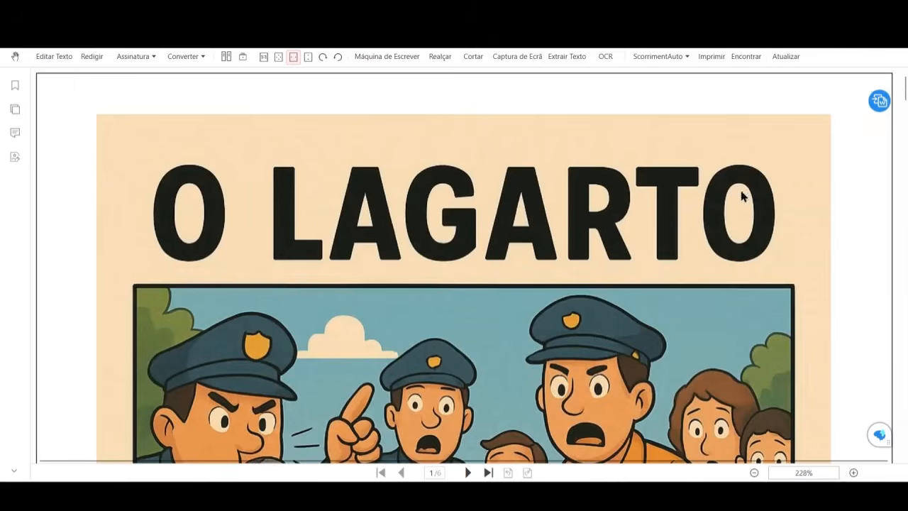
Step: Zoom the "O Lagarto" comic PDF out to 68% and view its whole cover
scroll(628, 259, "down", 5)
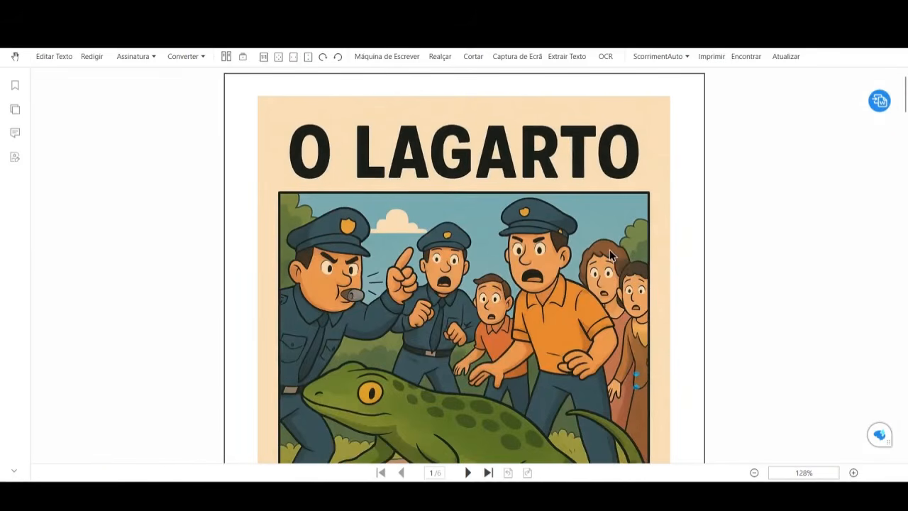
scroll(765, 205, "down", 1)
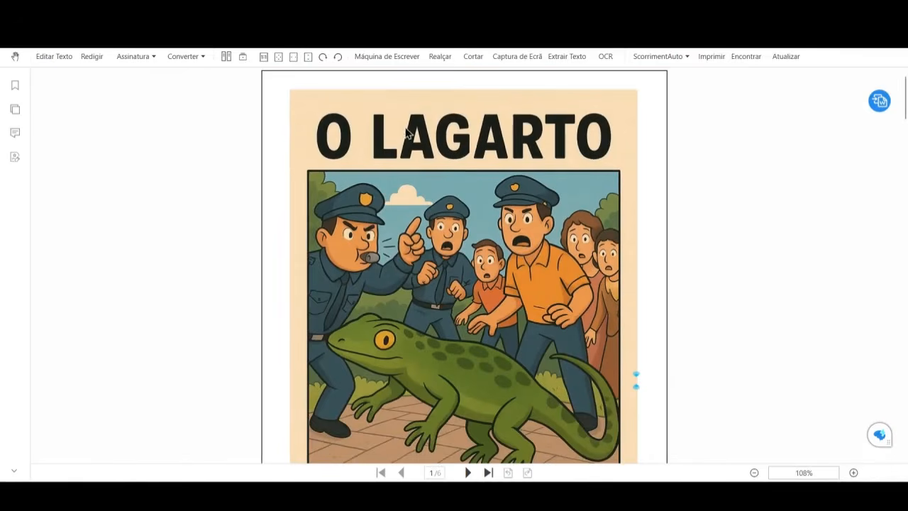
scroll(555, 282, "down", 2)
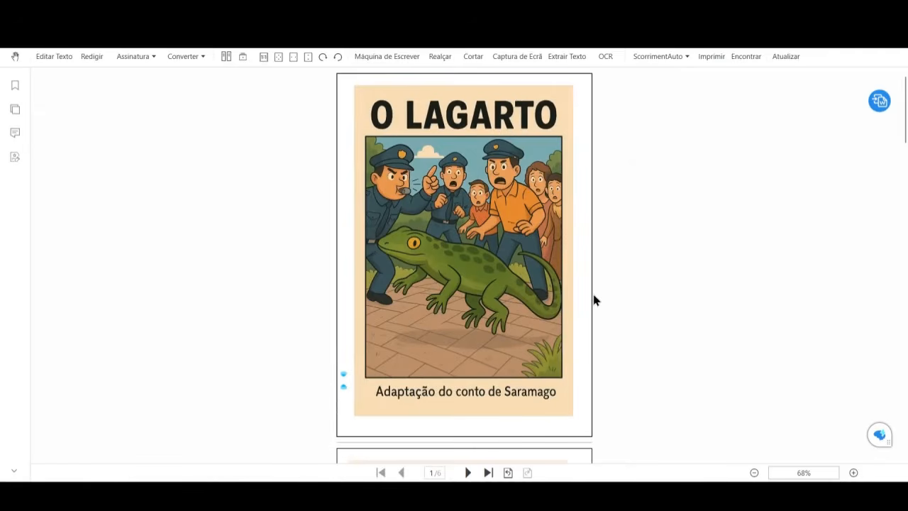
scroll(579, 310, "down", 2)
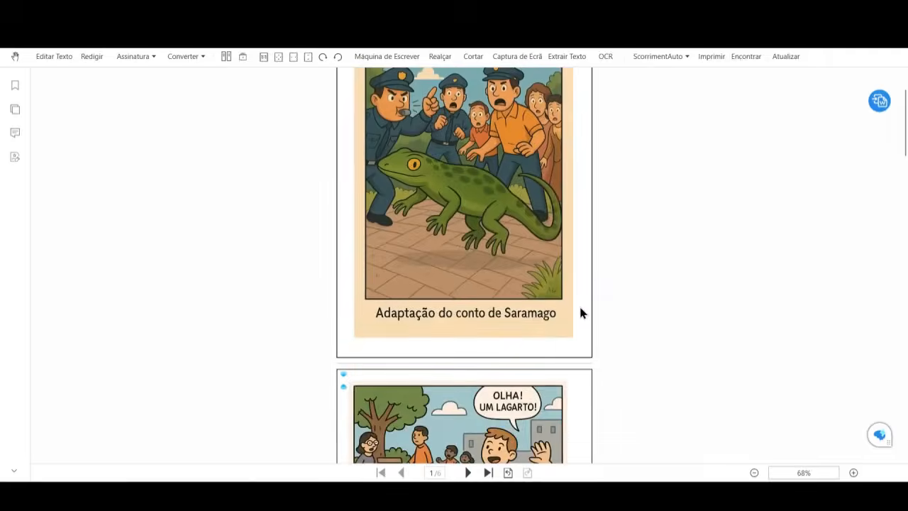
Step: Examine page 2 of the comic PDF, from the lizard being spotted in the street to the police warning
scroll(581, 313, "down", 3)
scroll(589, 292, "down", 2)
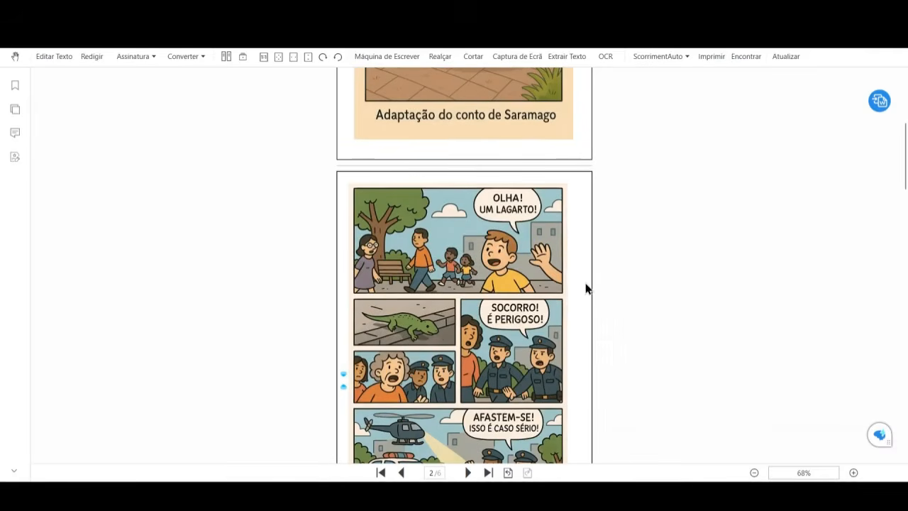
scroll(338, 267, "down", 1)
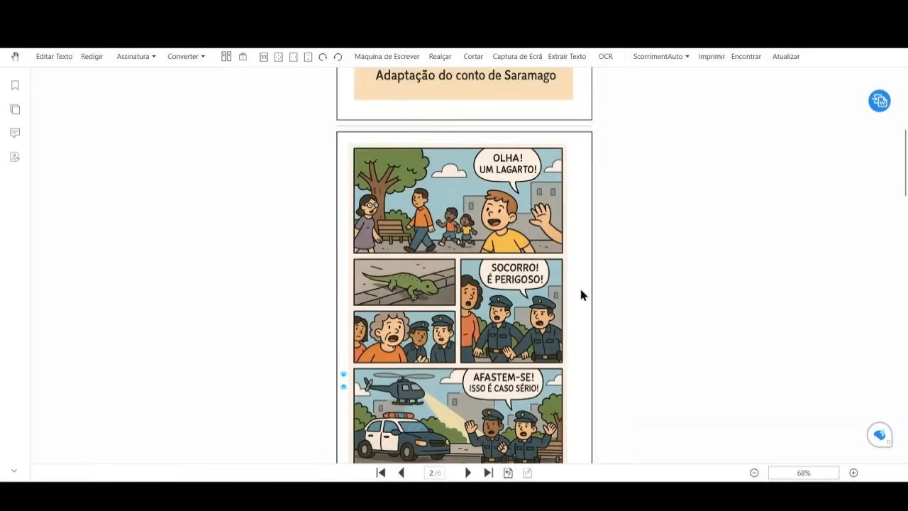
scroll(580, 294, "down", 2)
scroll(582, 295, "down", 3)
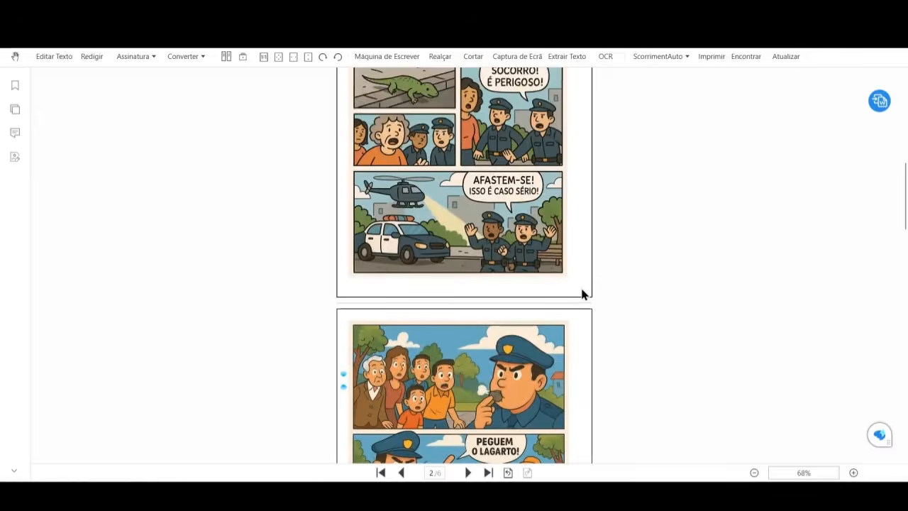
Step: Examine pages 3 and 4 of the comic PDF, covering the police chase and the army confronting the lizard
scroll(576, 307, "down", 3)
scroll(582, 294, "down", 2)
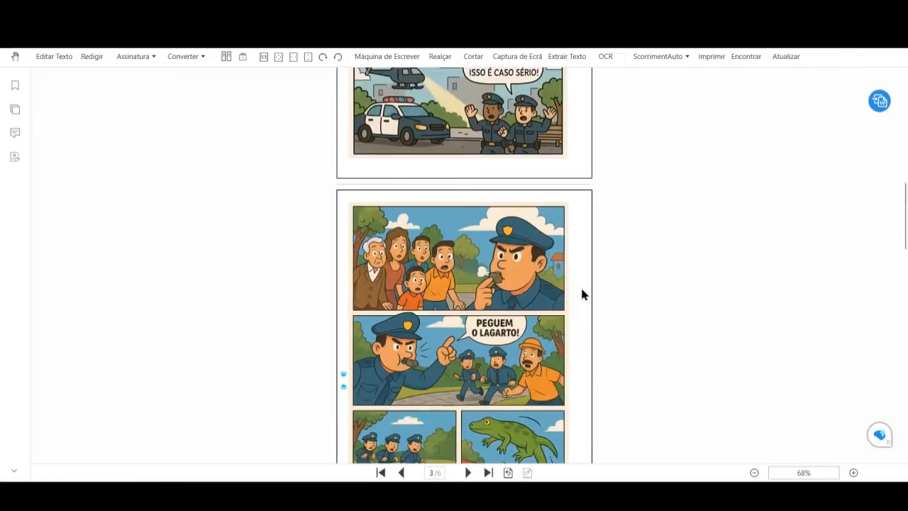
scroll(555, 294, "down", 2)
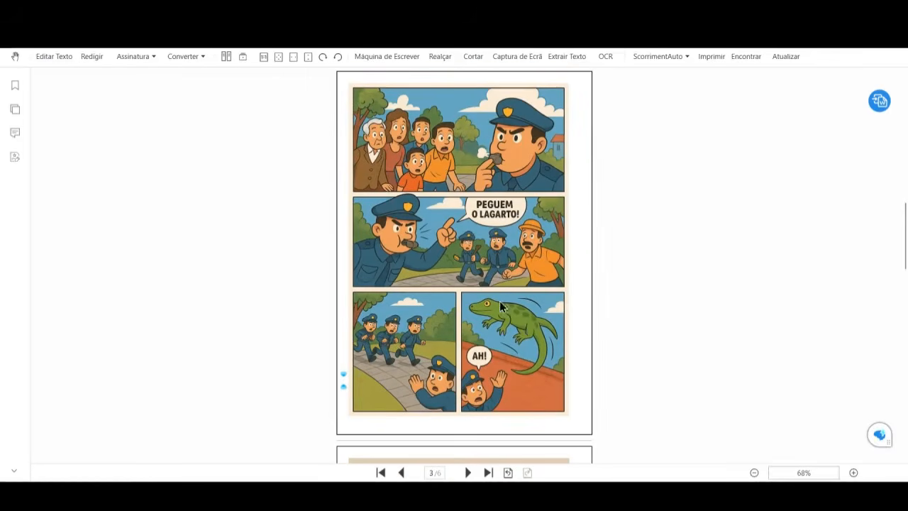
scroll(541, 340, "down", 3)
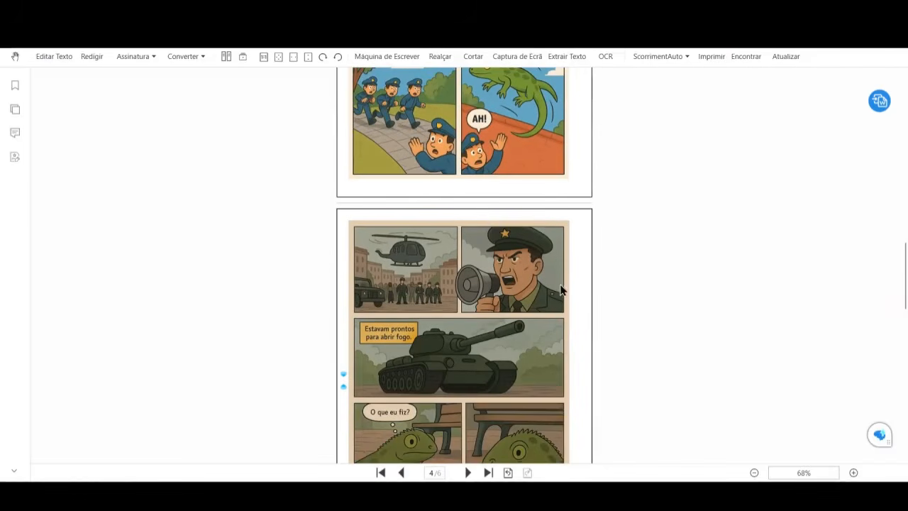
scroll(487, 312, "down", 3)
scroll(478, 307, "down", 6)
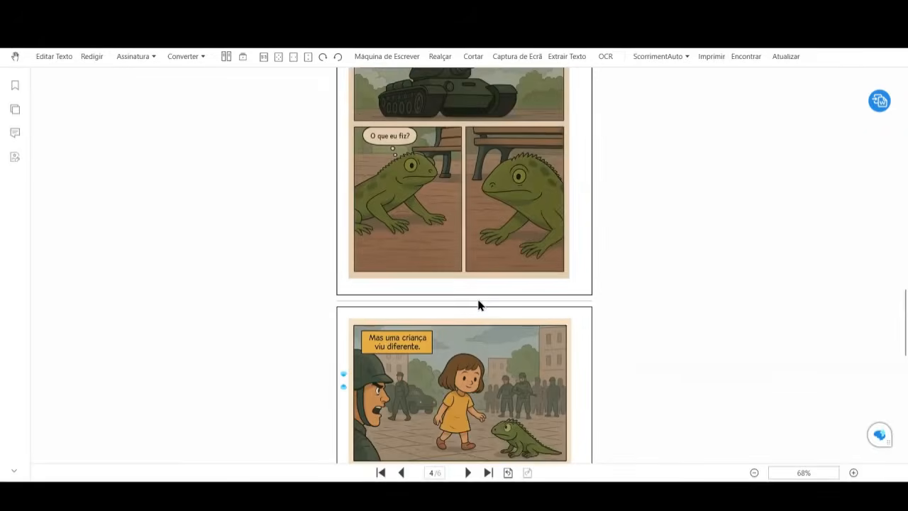
Step: Examine pages 5 and 6 of the comic PDF, from the child approaching the lizard to the closing empty-bench panel
scroll(476, 295, "down", 1)
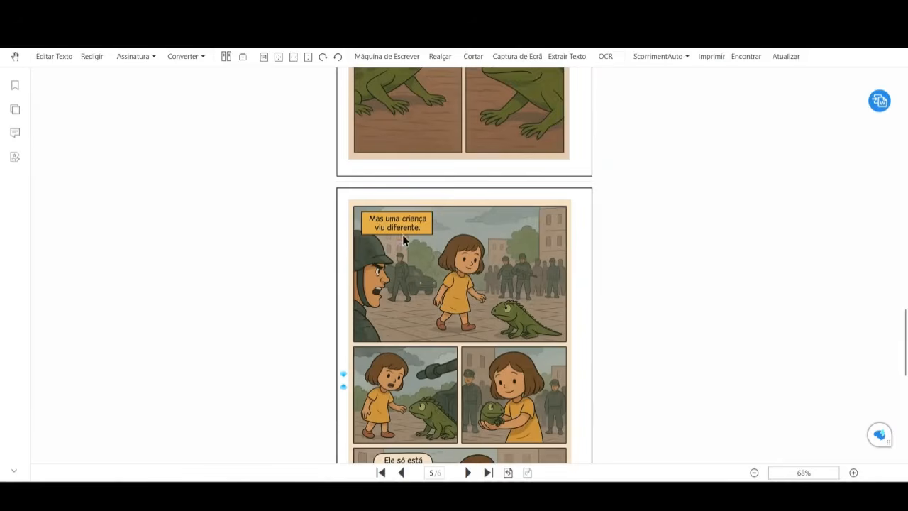
scroll(475, 297, "down", 3)
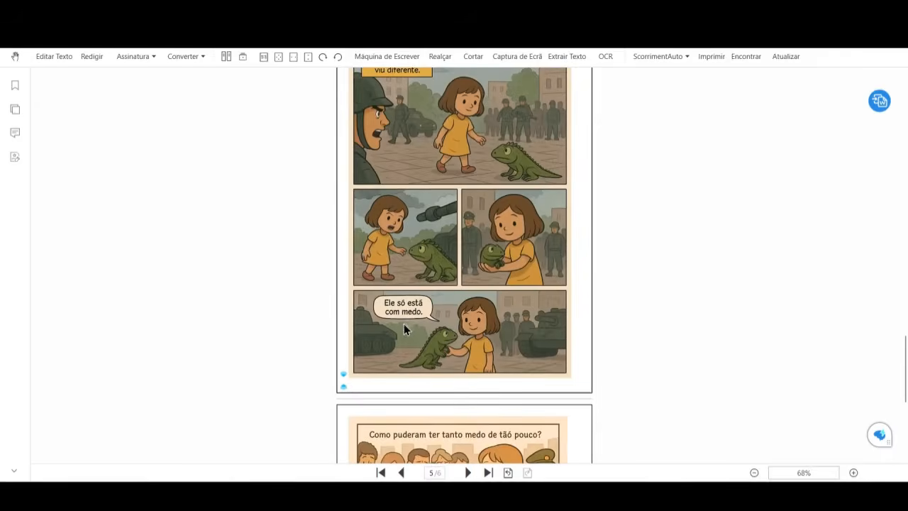
scroll(544, 317, "down", 4)
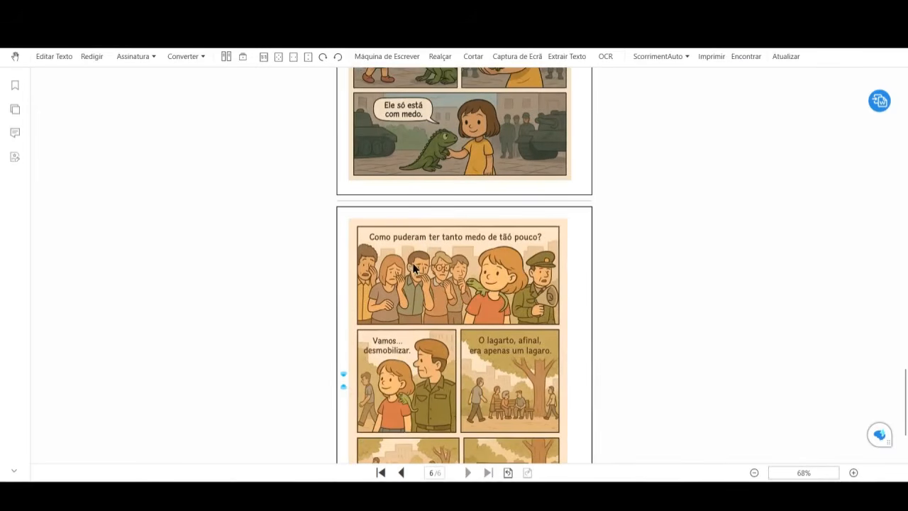
scroll(458, 307, "down", 2)
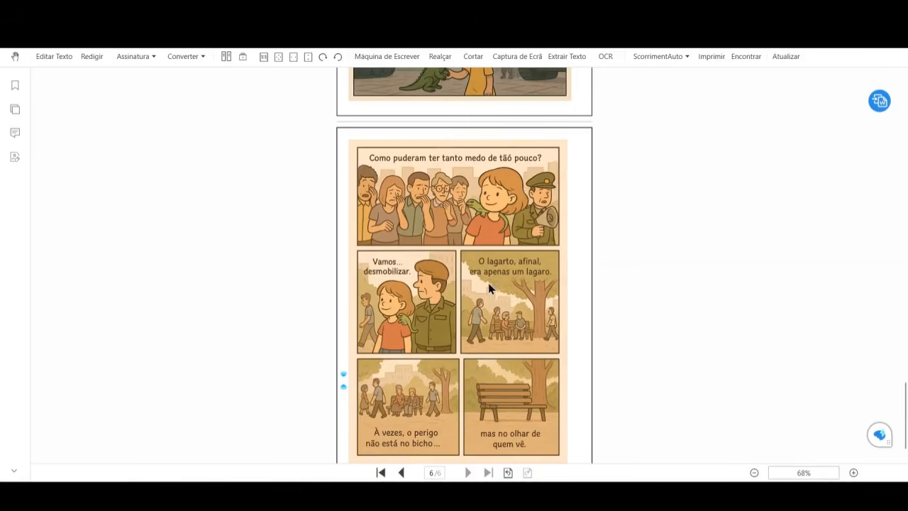
scroll(550, 277, "down", 1)
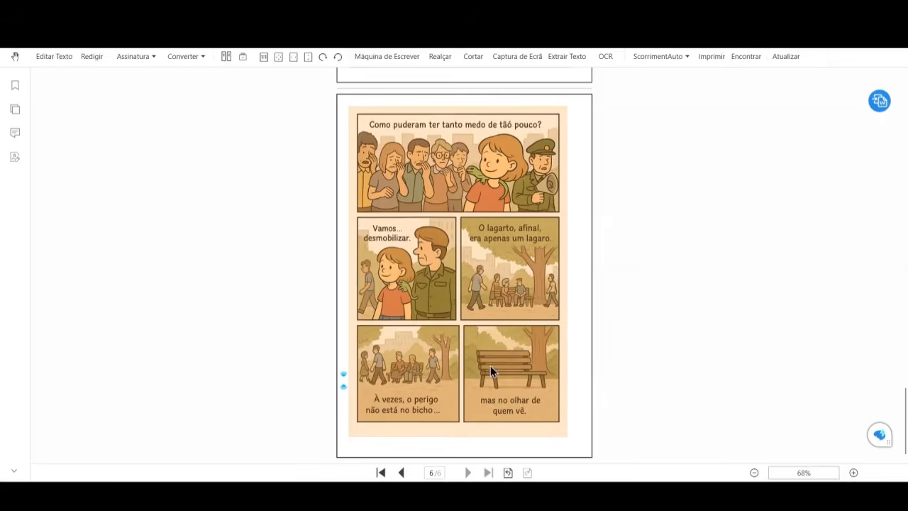
Step: Go back to page 5 of the comic PDF and compare its drawings of the girl with those on page 6
scroll(449, 364, "up", 5)
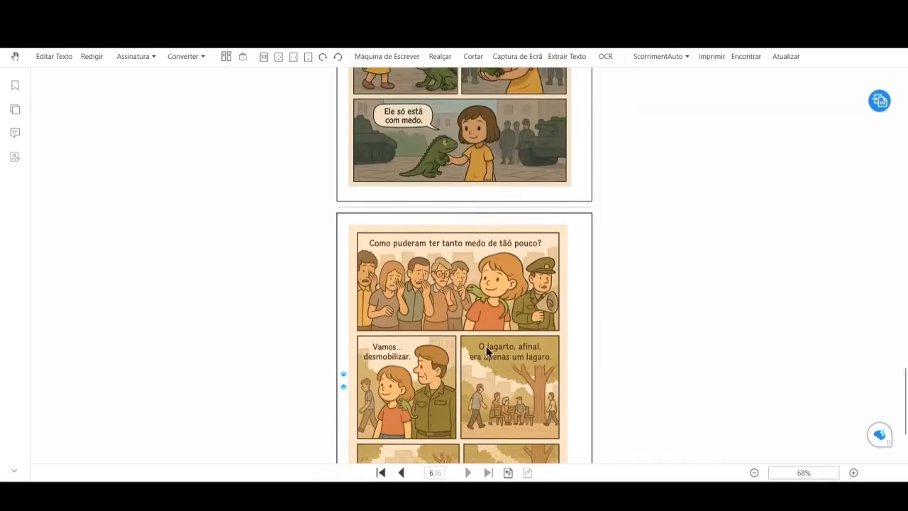
scroll(521, 324, "up", 3)
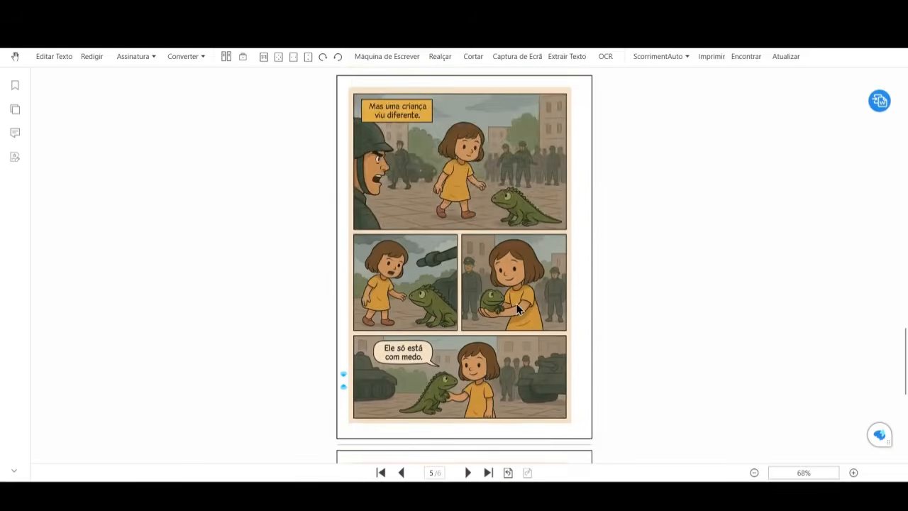
scroll(512, 307, "down", 5)
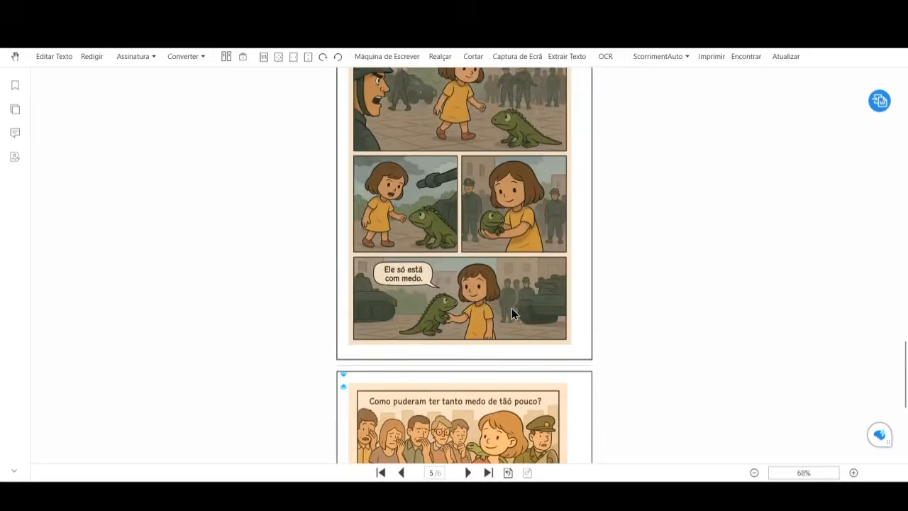
scroll(513, 318, "down", 3)
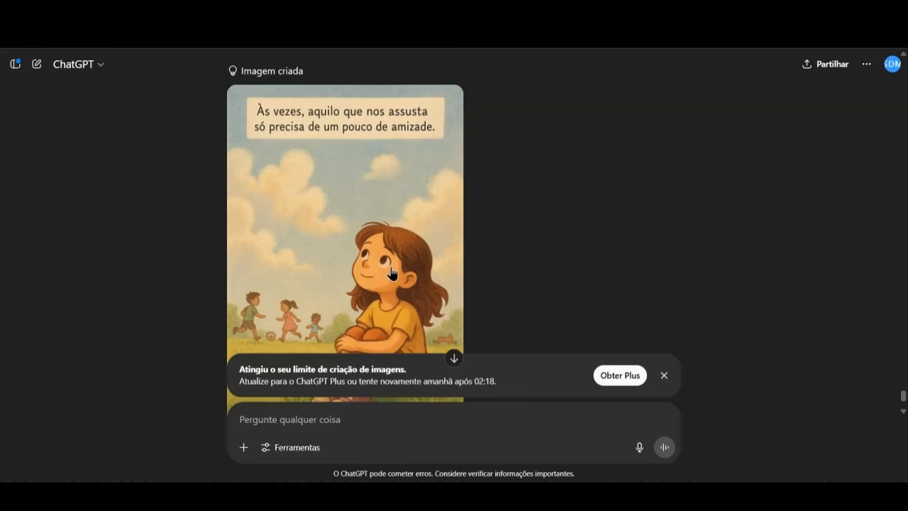
Step: In ChatGPT, reread the prompt for the concluding full-page Lila image and dismiss the image creation limit notice
scroll(397, 277, "up", 3)
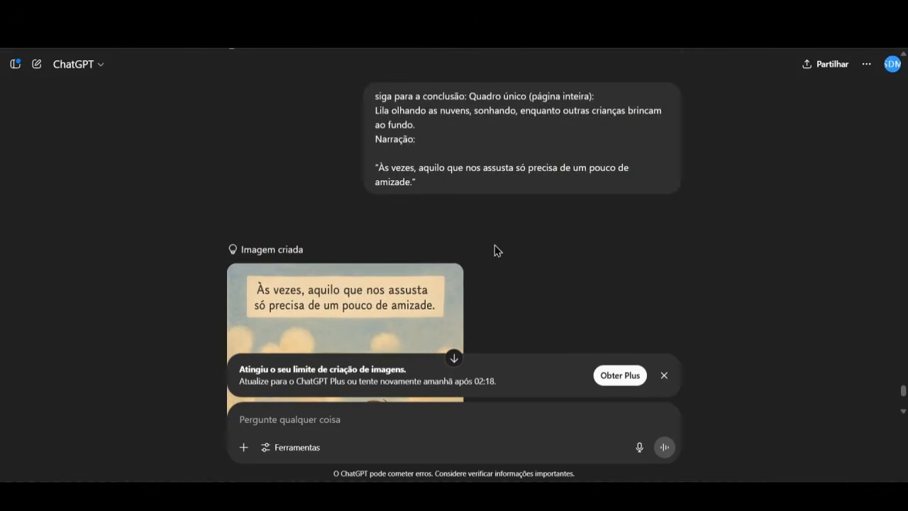
scroll(503, 252, "down", 3)
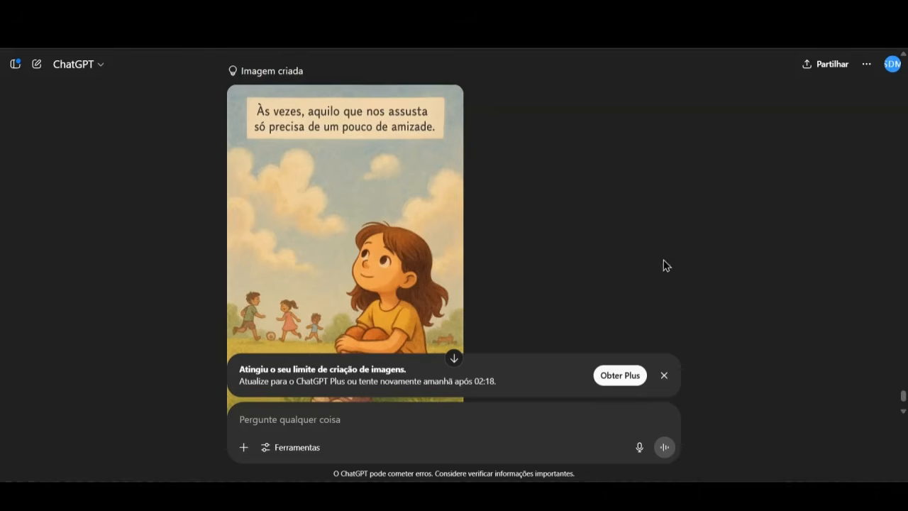
left_click(664, 382)
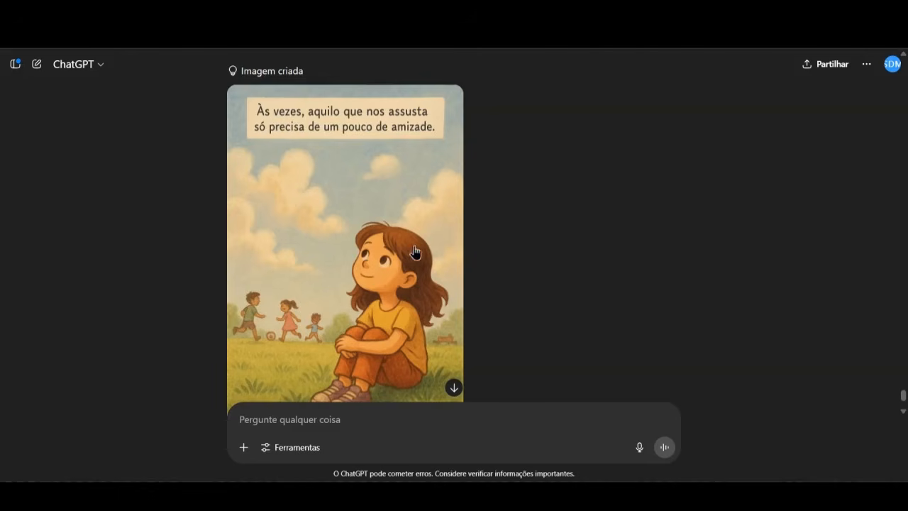
Step: View the whole concluding Lila illustration, then return to the two-panel image that precedes its prompt
scroll(410, 290, "down", 2)
scroll(412, 290, "up", 3)
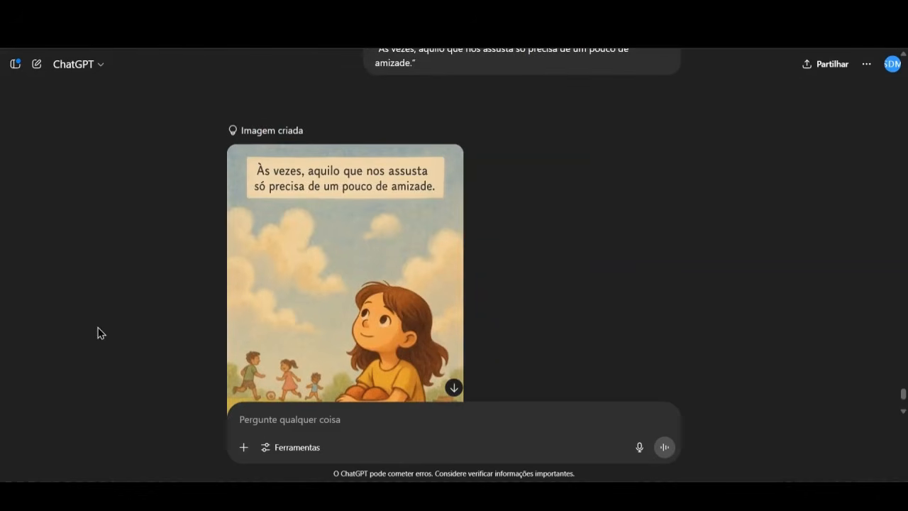
scroll(351, 376, "down", 2)
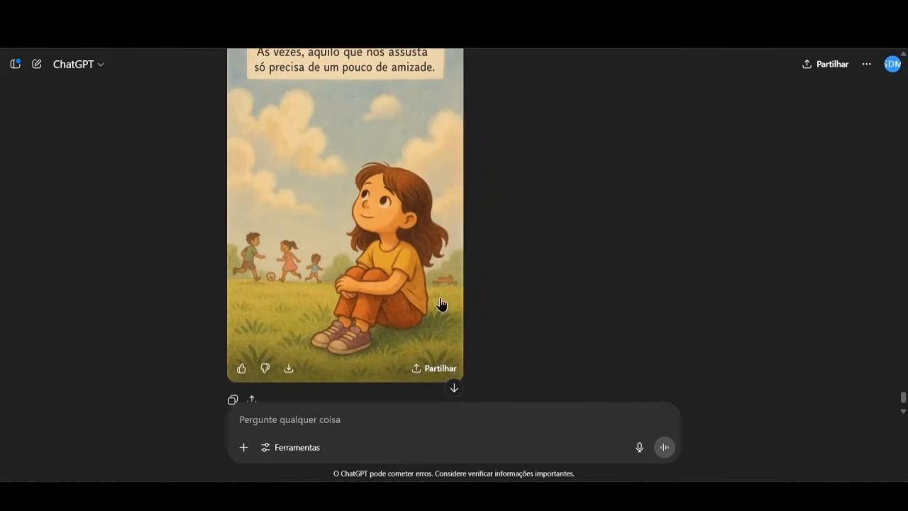
scroll(676, 314, "up", 2)
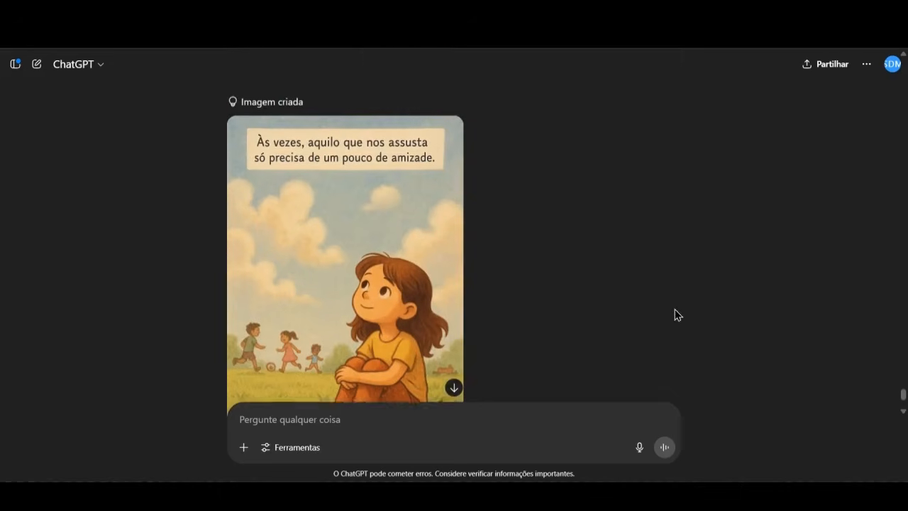
scroll(677, 312, "up", 1)
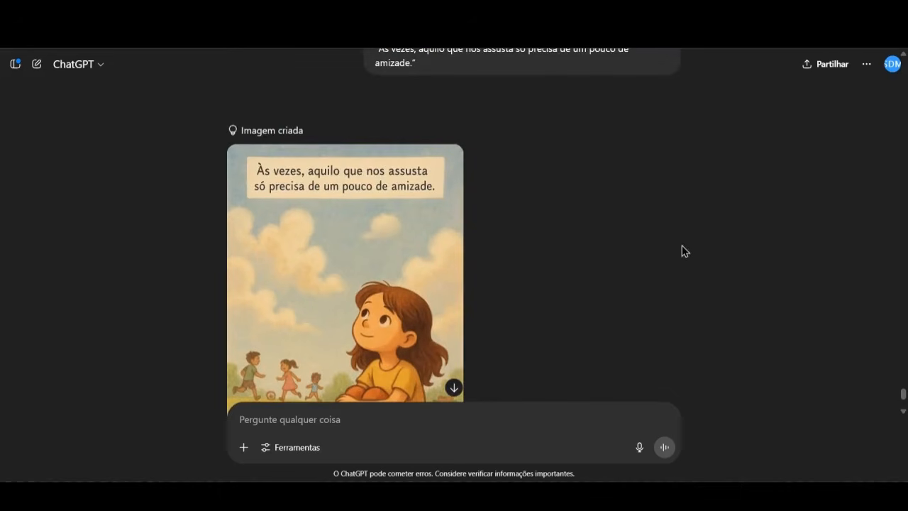
scroll(573, 307, "up", 4)
scroll(552, 312, "up", 3)
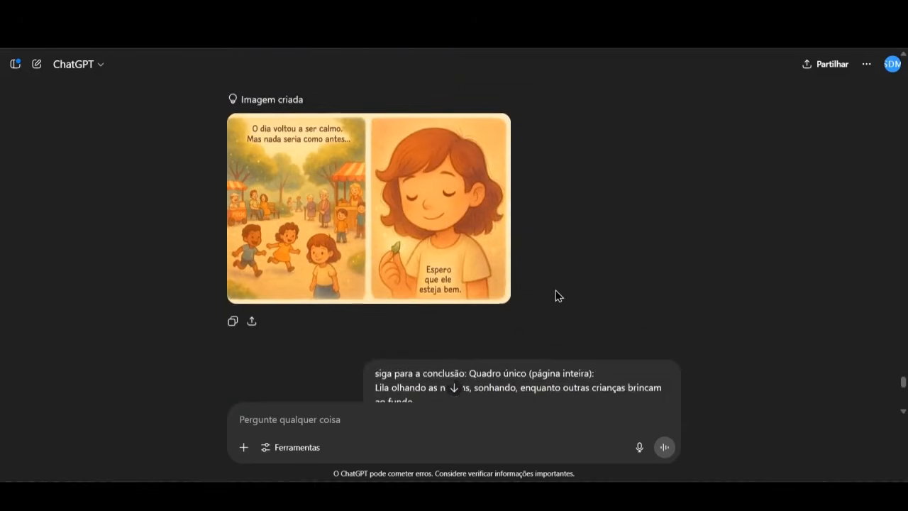